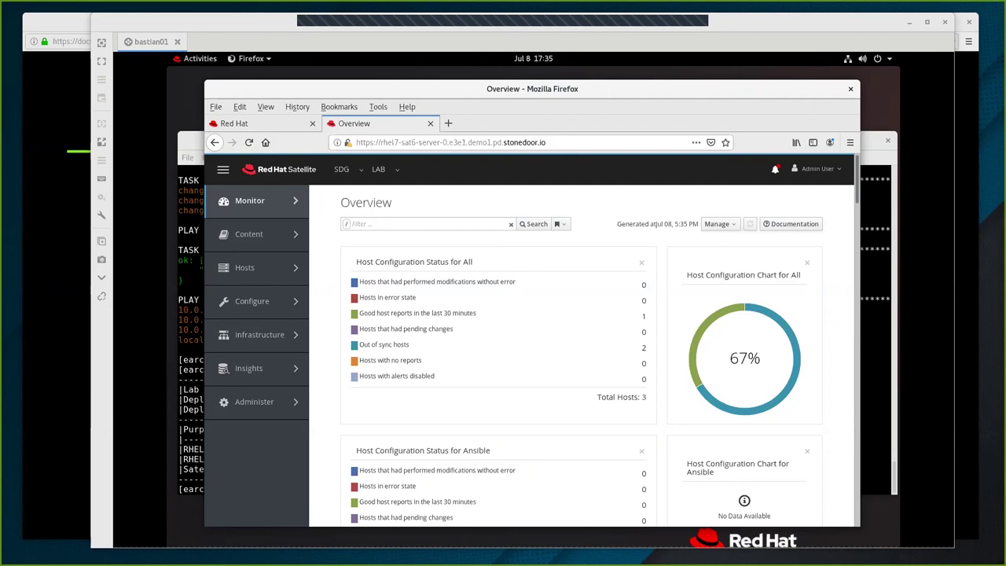
Open Content > Subscriptions, which lists no subscriptions and prompts for a manifest.
left_click(263, 238)
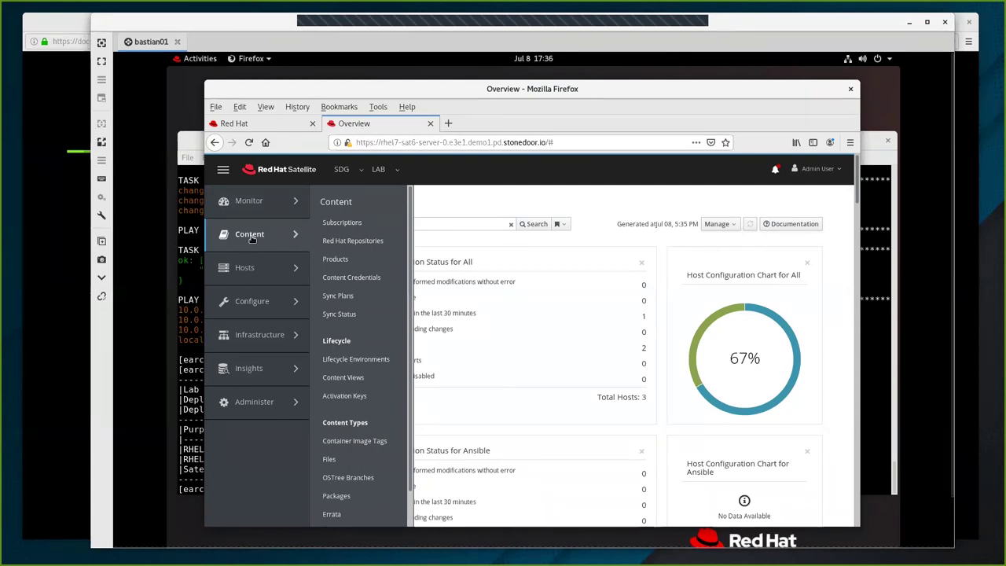
left_click(342, 223)
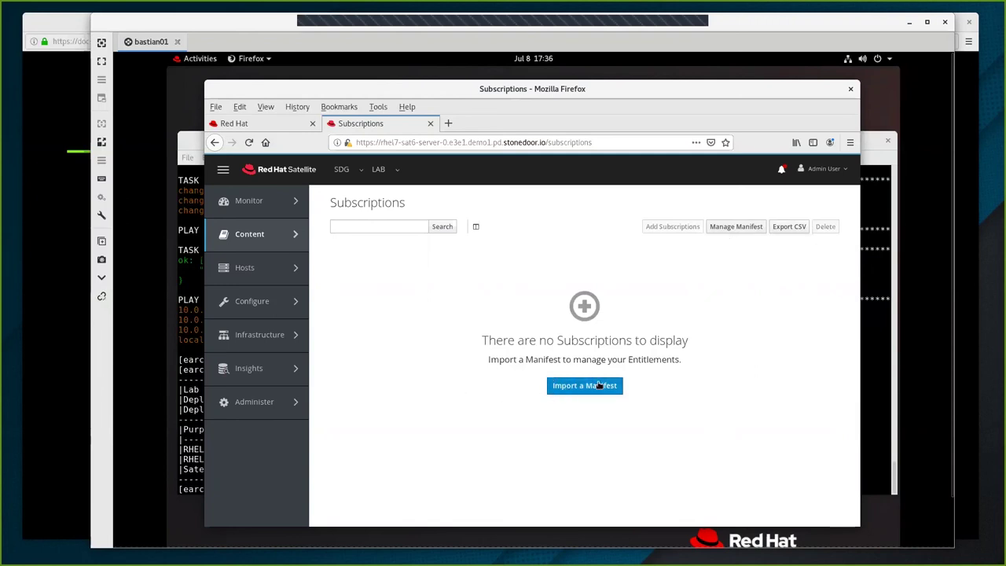
Upload the manifest .zip file from the home folder through Manage Manifest.
left_click(731, 228)
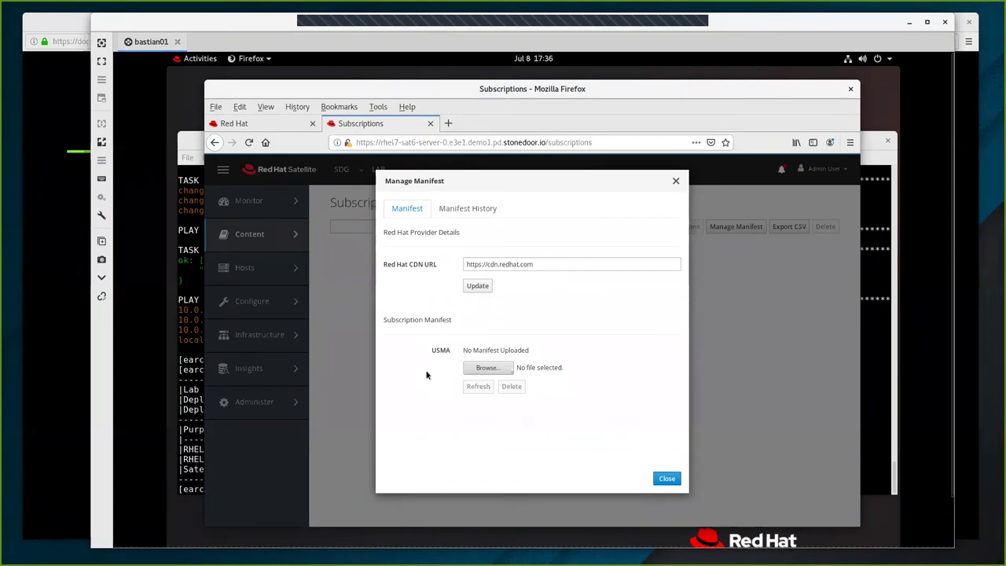
left_click(485, 369)
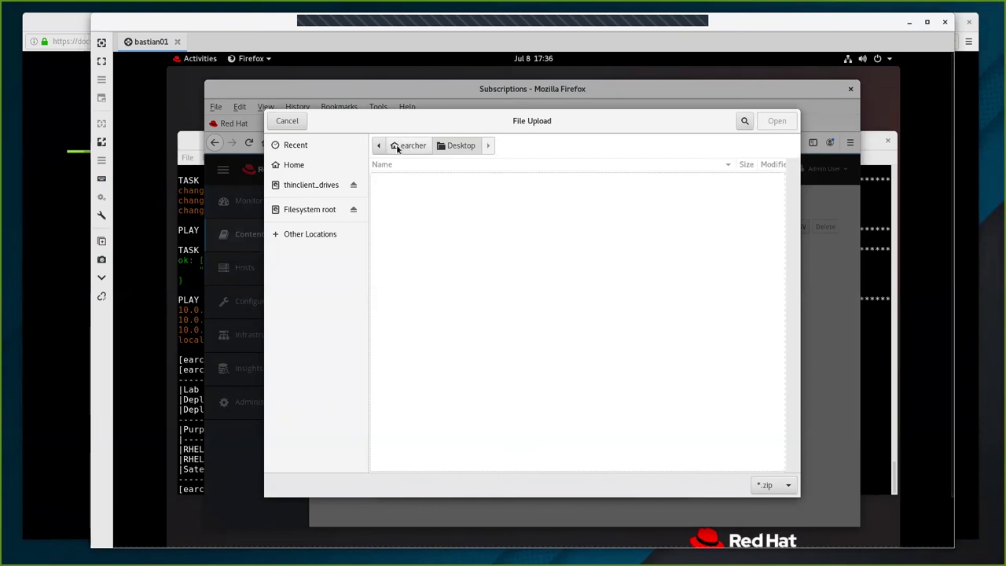
left_click(398, 149)
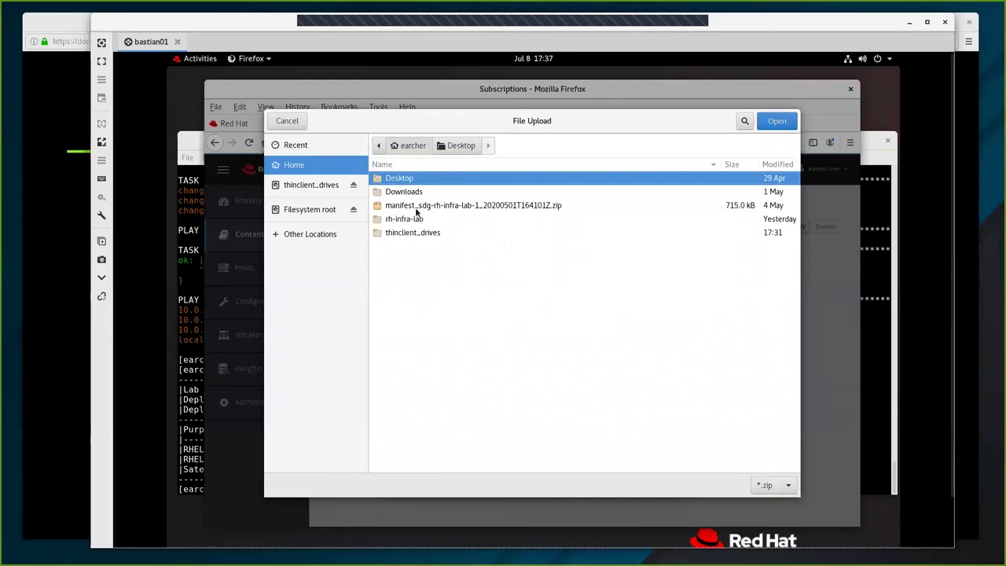
left_click(493, 205)
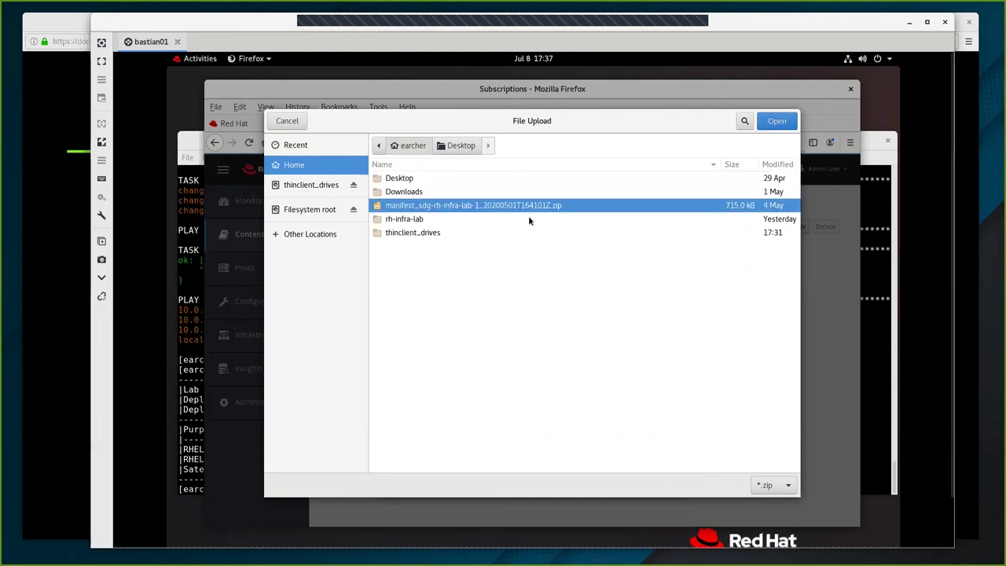
left_click(777, 122)
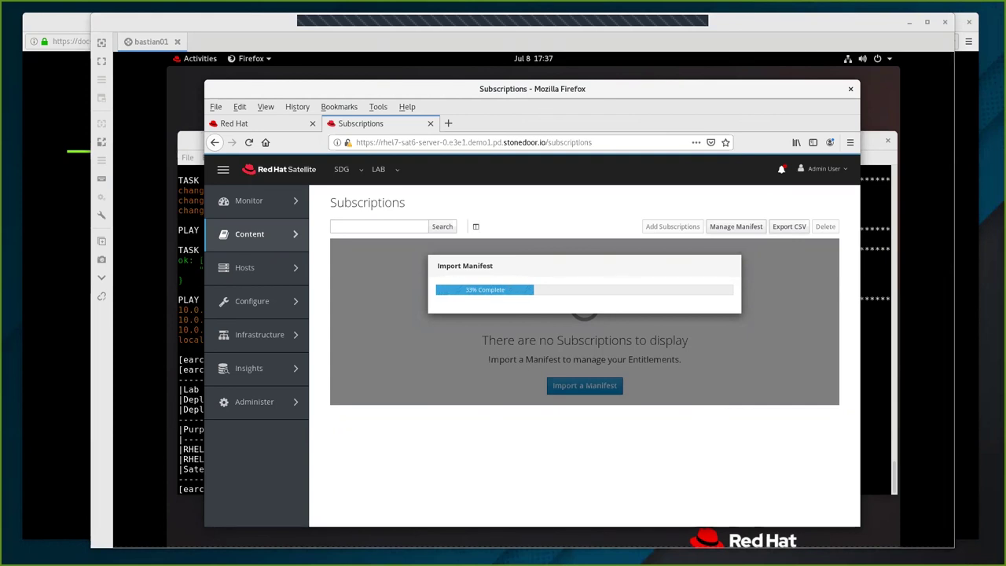
Wait for the manifest import to finish so Employee SKU shows 5 entitlements.
mouse_move(305, 363)
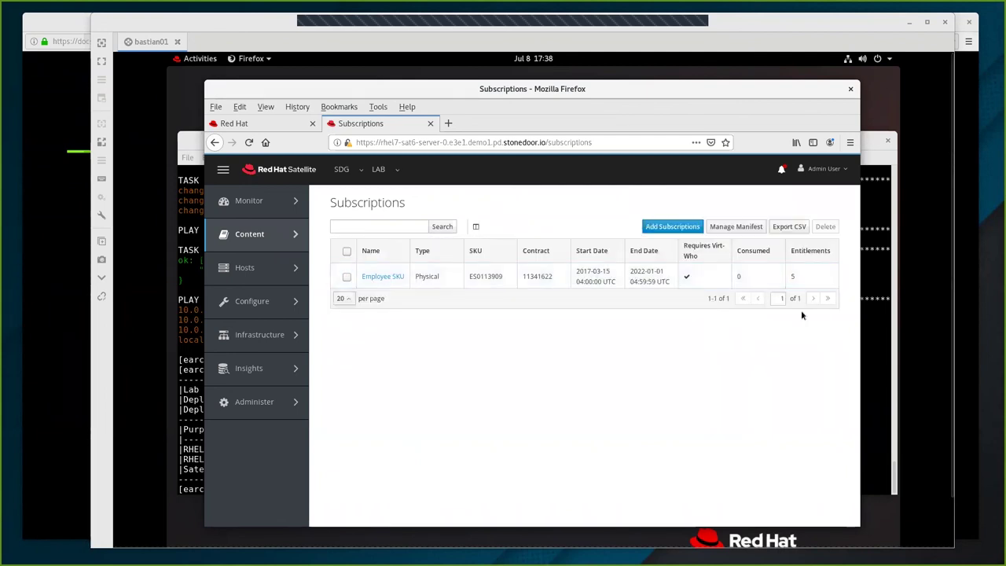
mouse_move(250, 242)
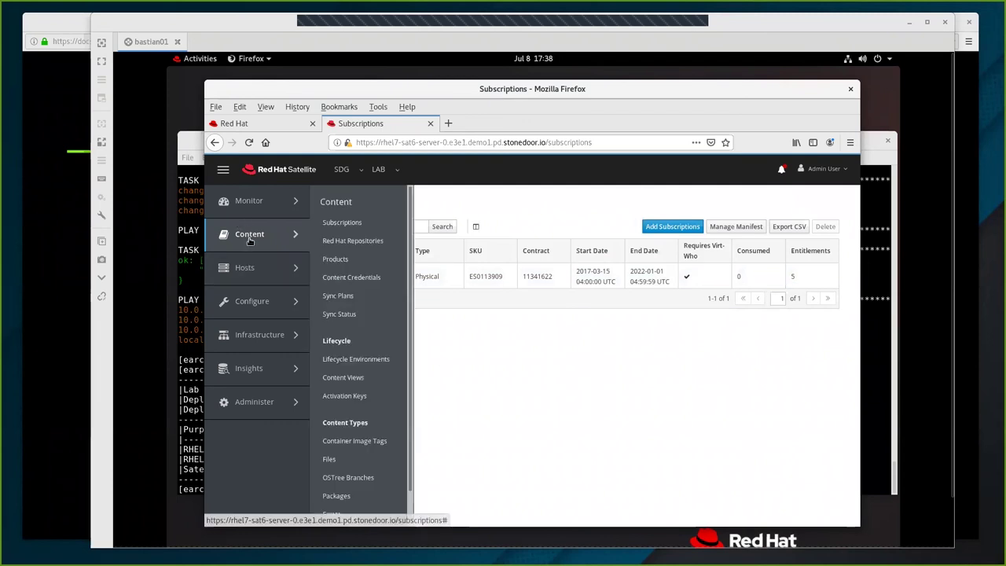
Search Red Hat Repositories for satellite-tools-6.7-for-rhel-8 and enable its x86_64 repository.
left_click(335, 242)
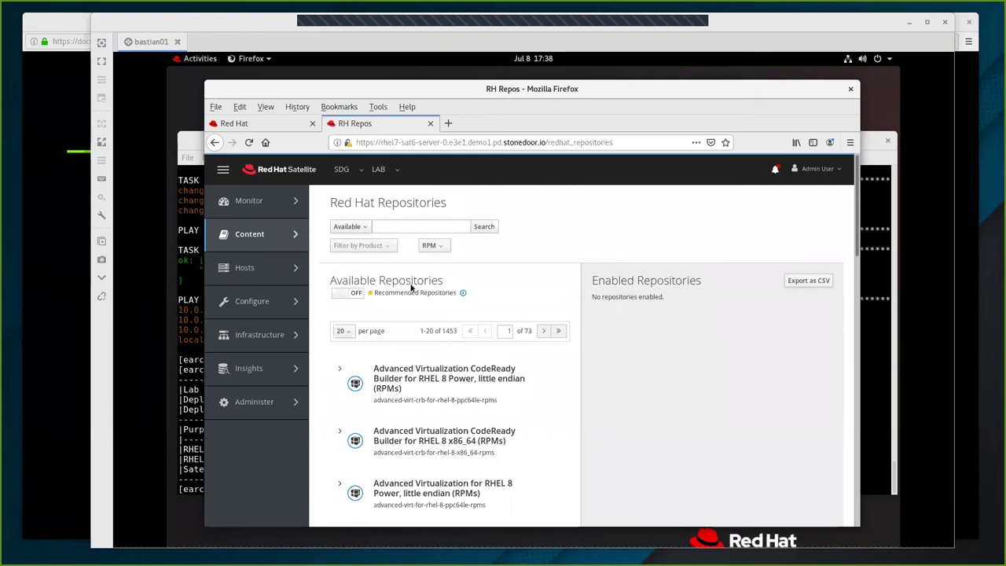
left_click(405, 227)
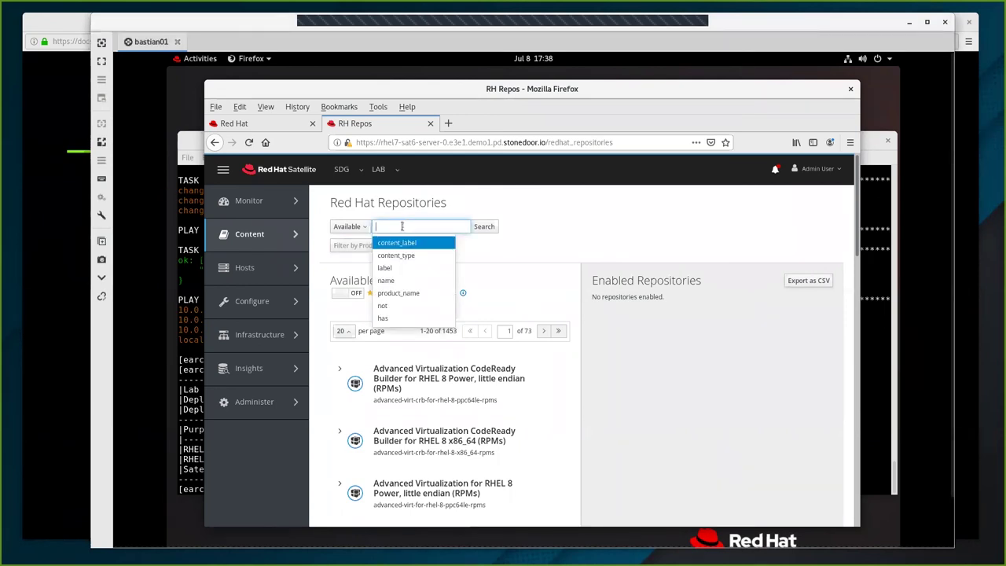
type("satellite-tools-6.7-for-rhel-8")
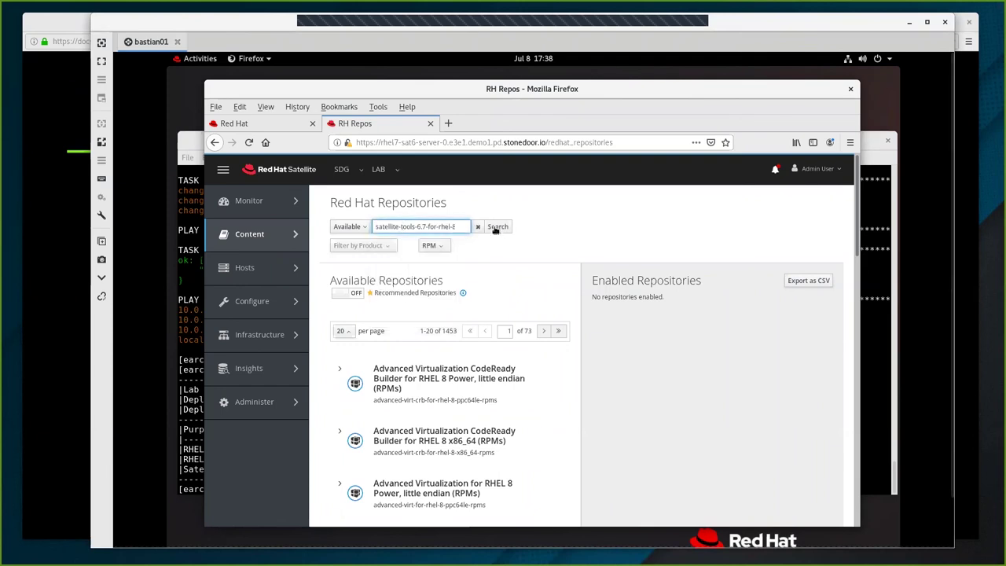
key("Return")
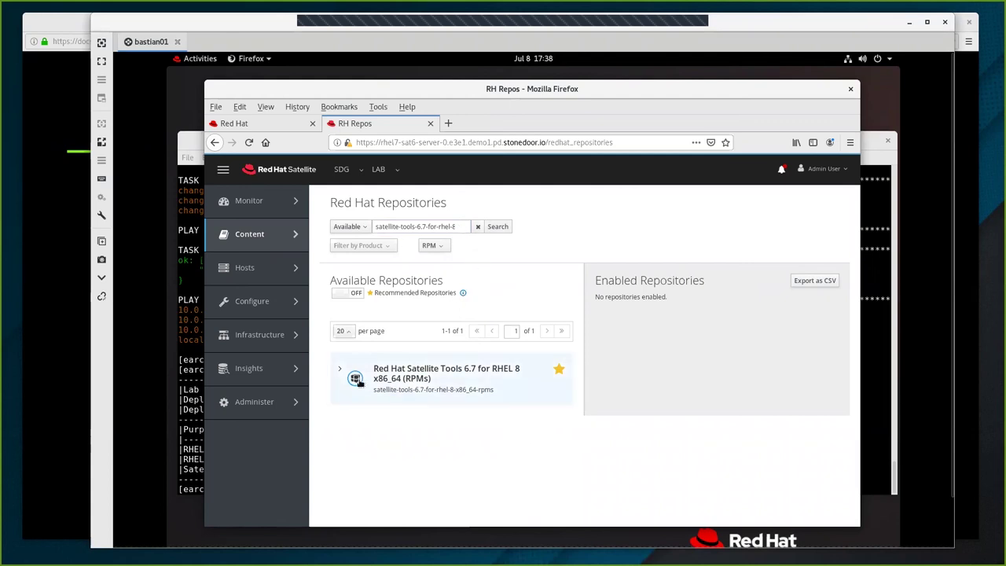
left_click(340, 369)
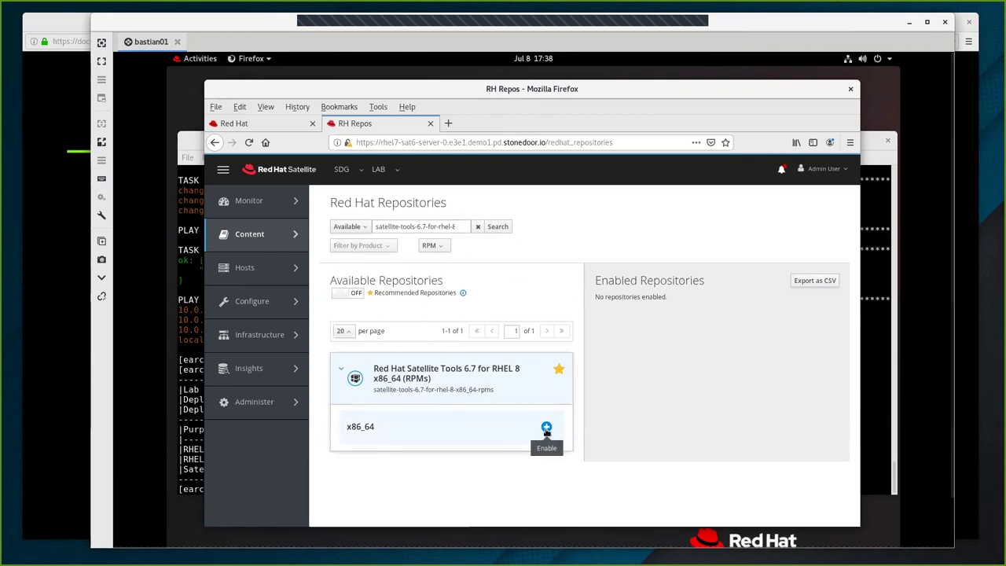
left_click(546, 428)
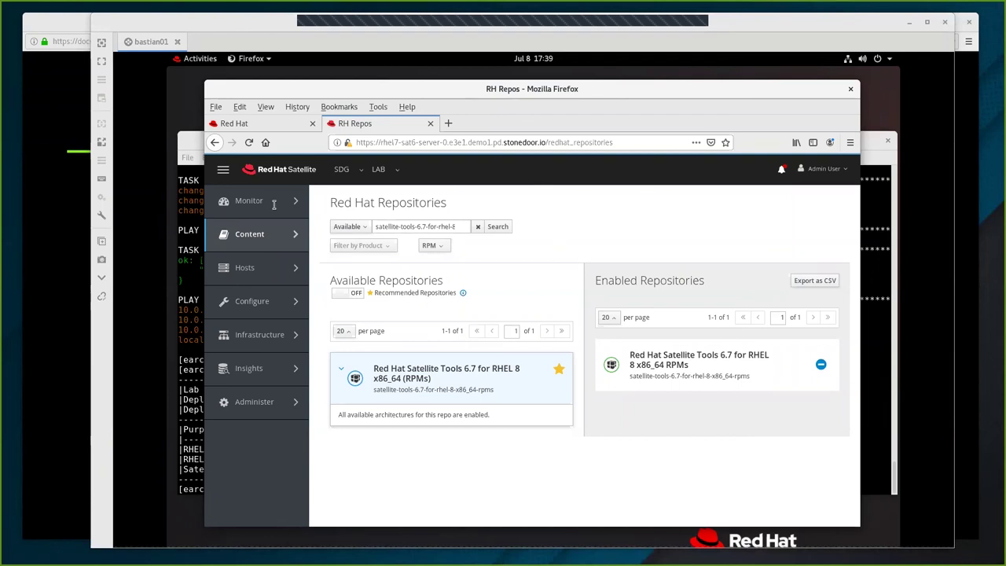
Search for rhel-8-for-x86_64-baseos-rpms and enable the BaseOS x86_64 8 repository.
left_click(433, 226)
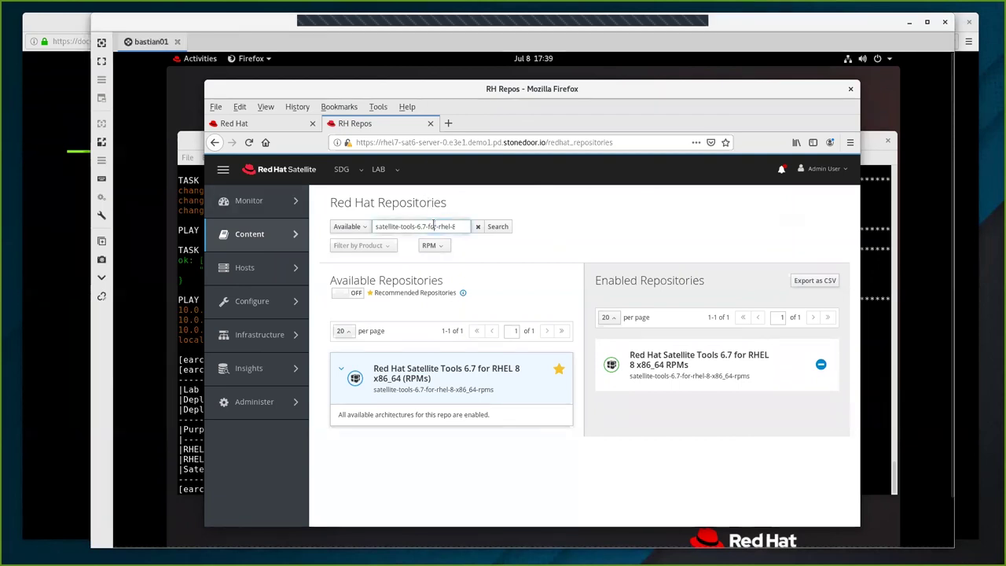
triple_click(433, 225)
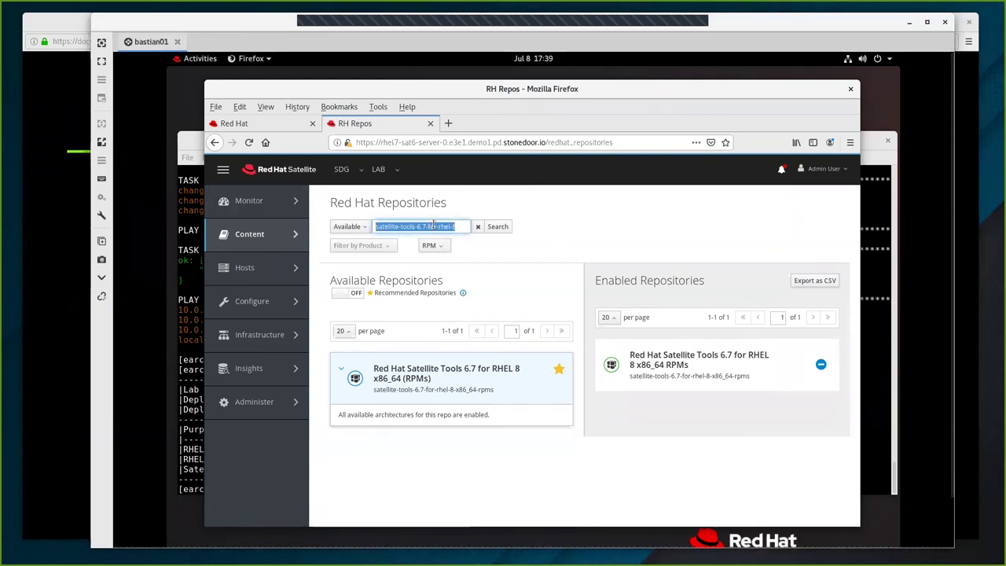
type("rhel-8-for-x86_64-baseos-rpms")
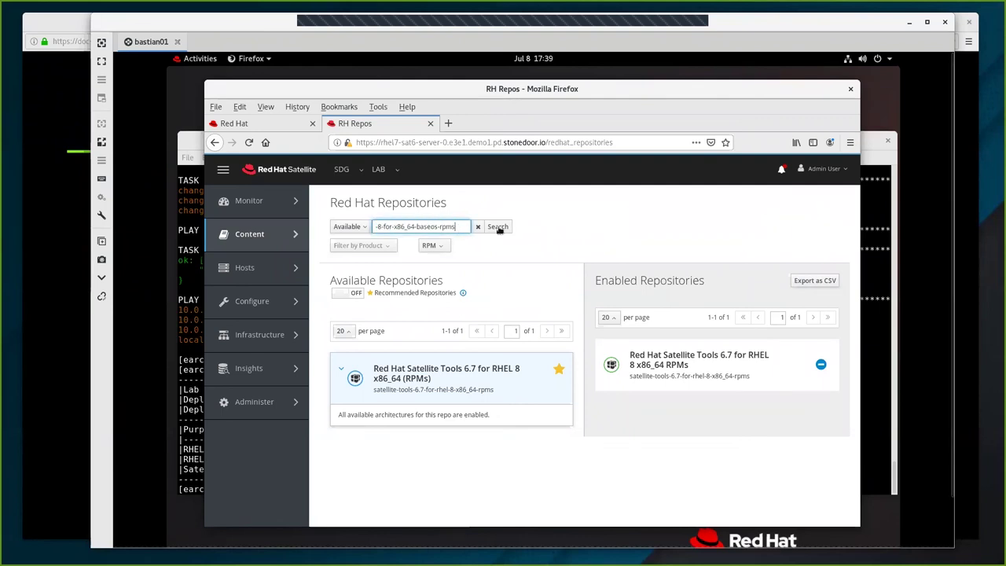
left_click(498, 227)
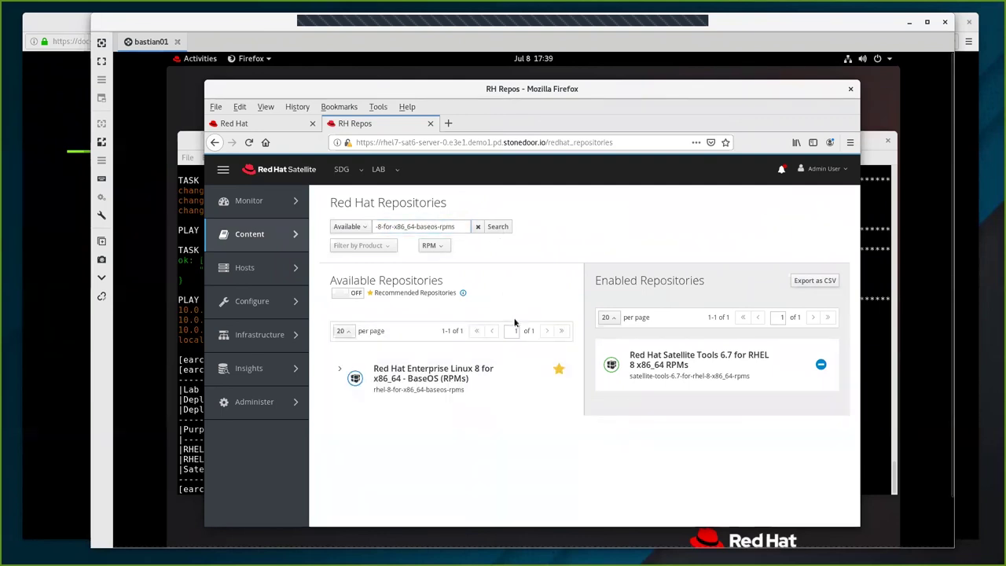
left_click(340, 372)
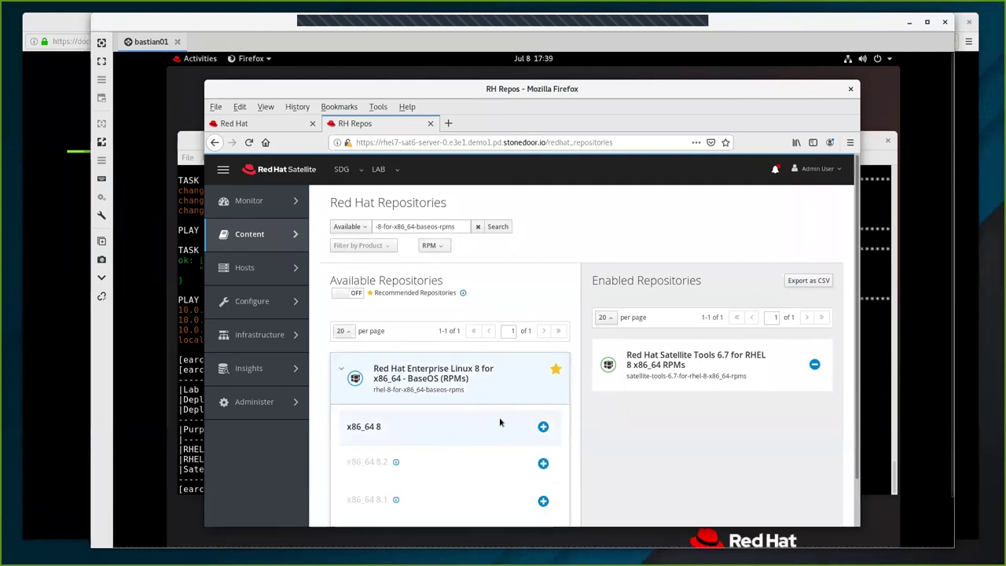
left_click(544, 427)
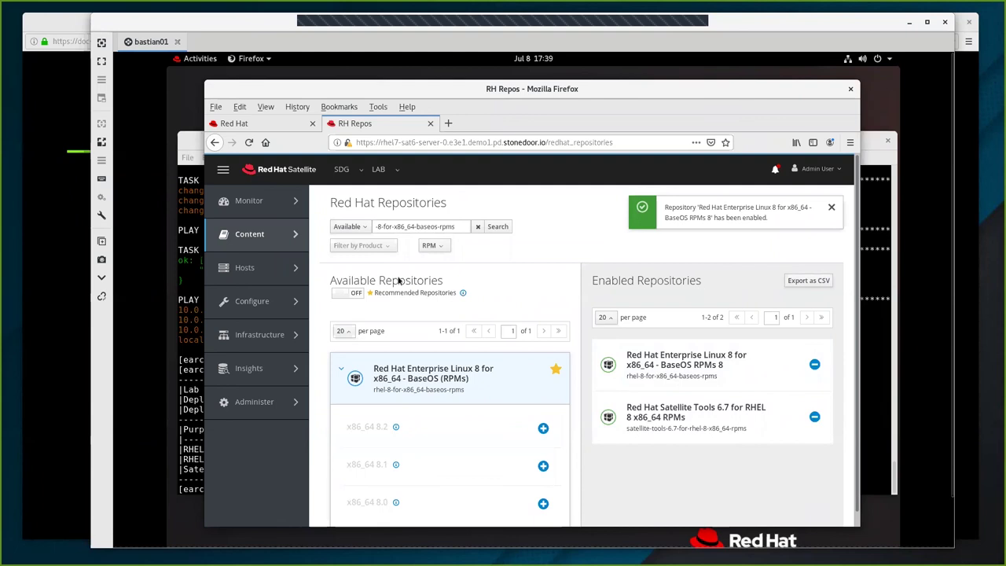
mouse_move(275, 244)
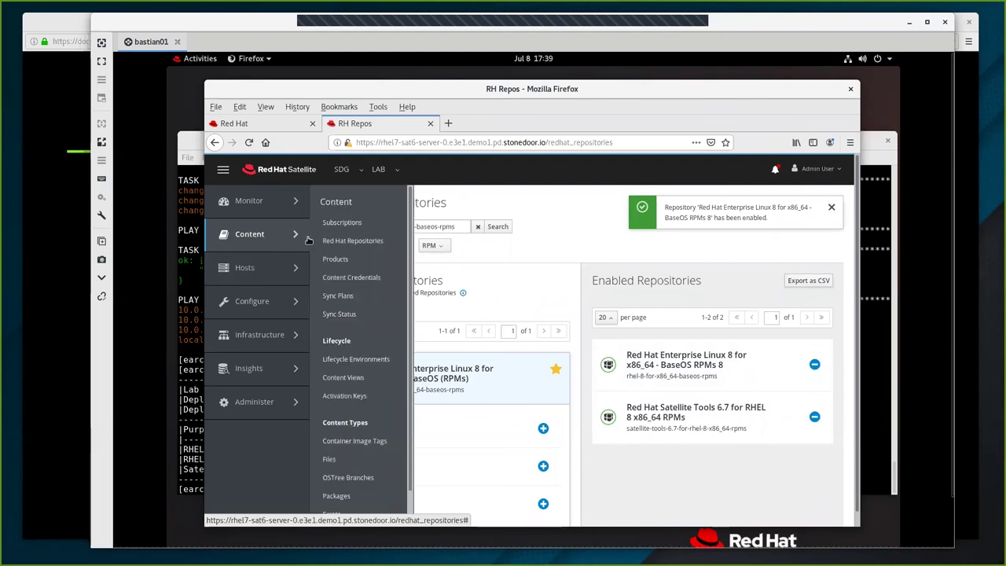
On Sync Status, expand all products, select both repositories and synchronize them.
left_click(350, 314)
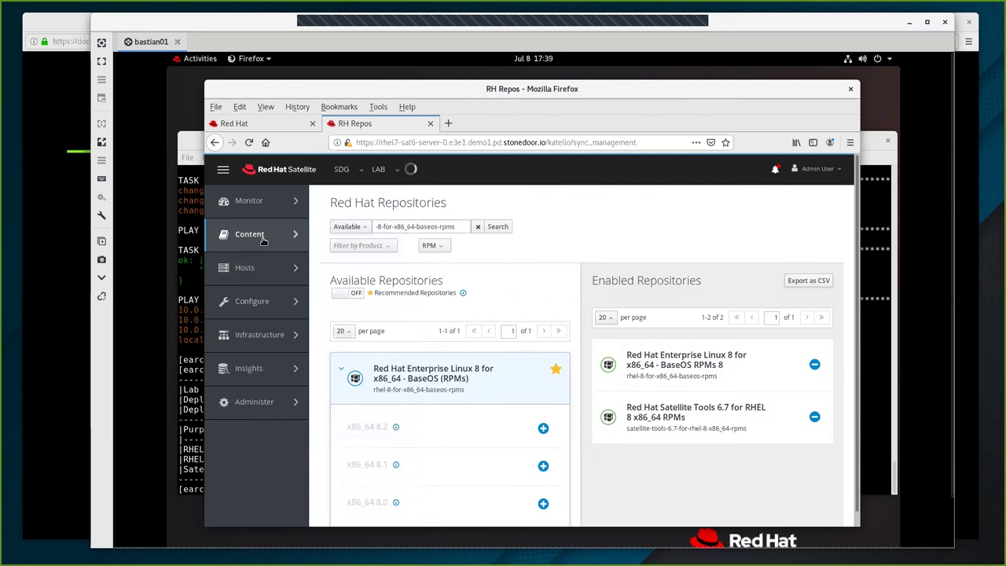
mouse_move(252, 240)
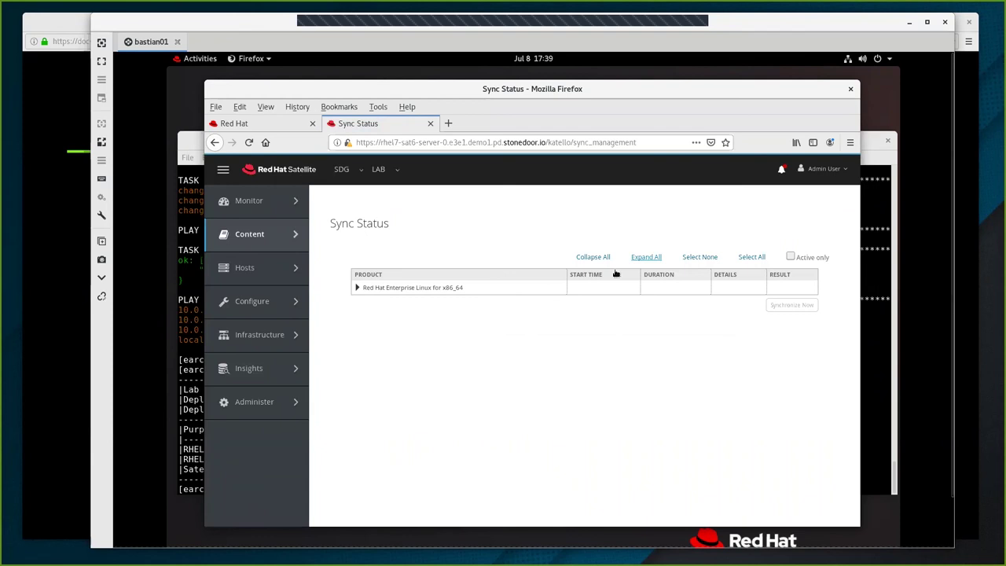
left_click(651, 258)
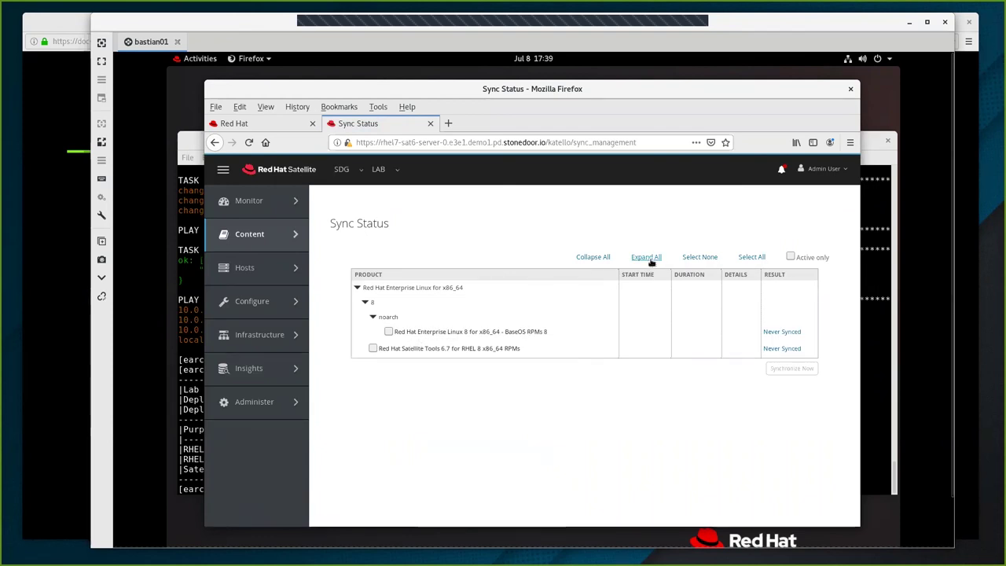
left_click(747, 261)
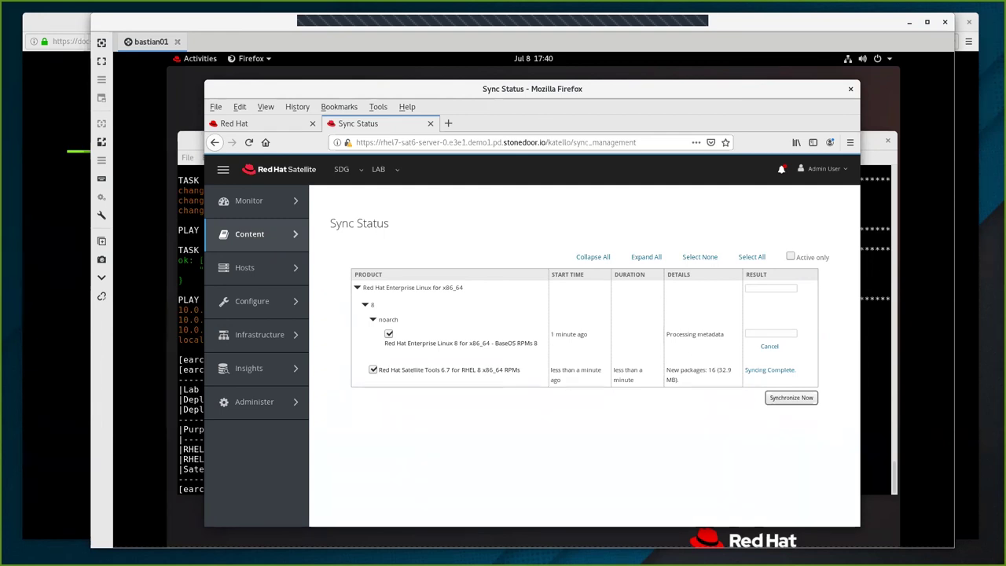
mouse_move(250, 240)
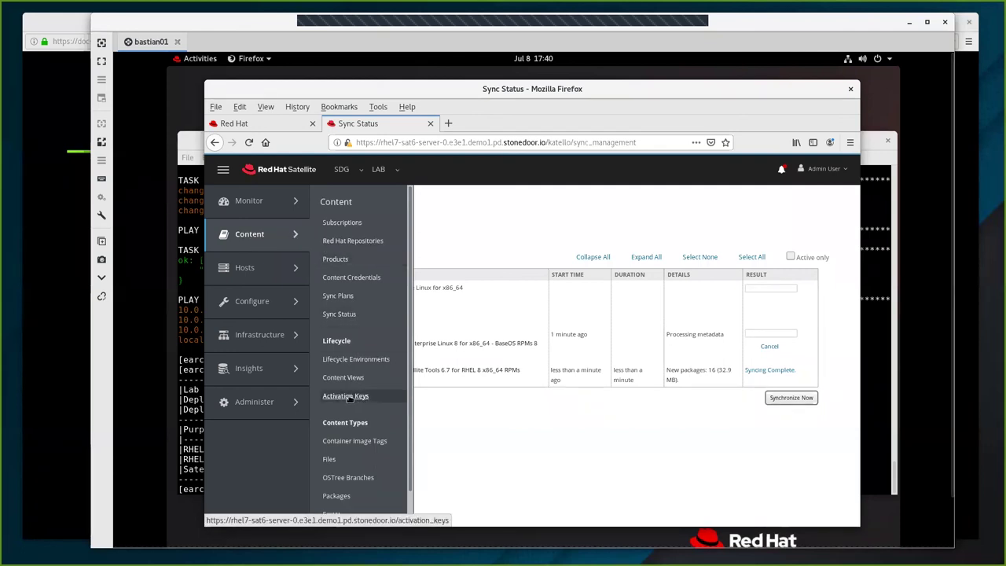
Start a new activation key named 55ak.
left_click(348, 396)
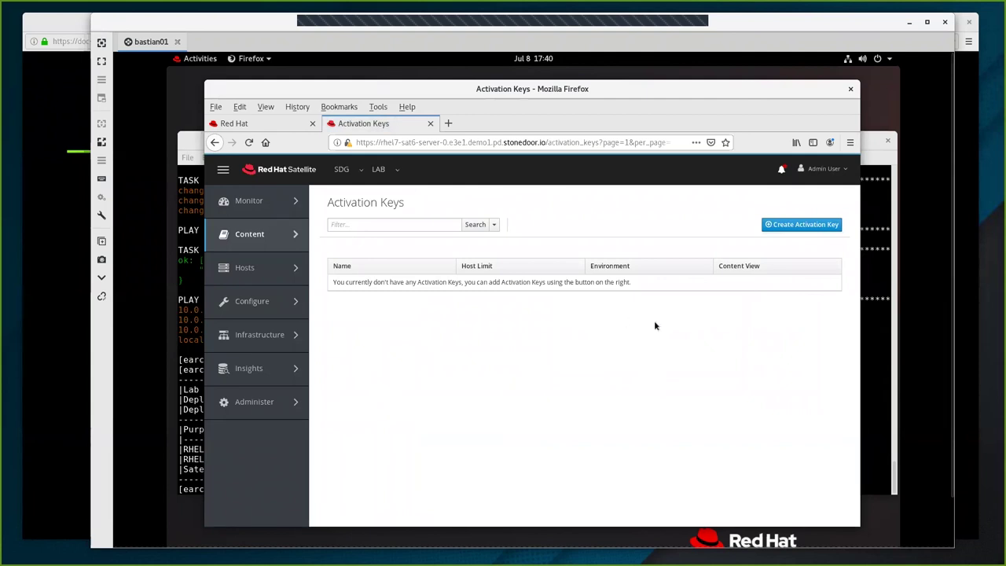
left_click(794, 227)
left_click(445, 265)
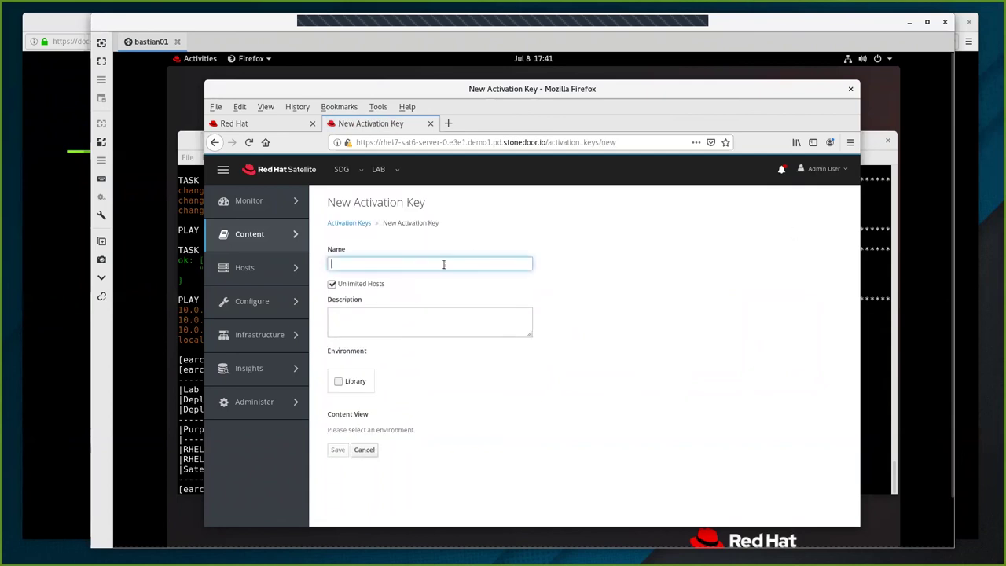
type("55ak")
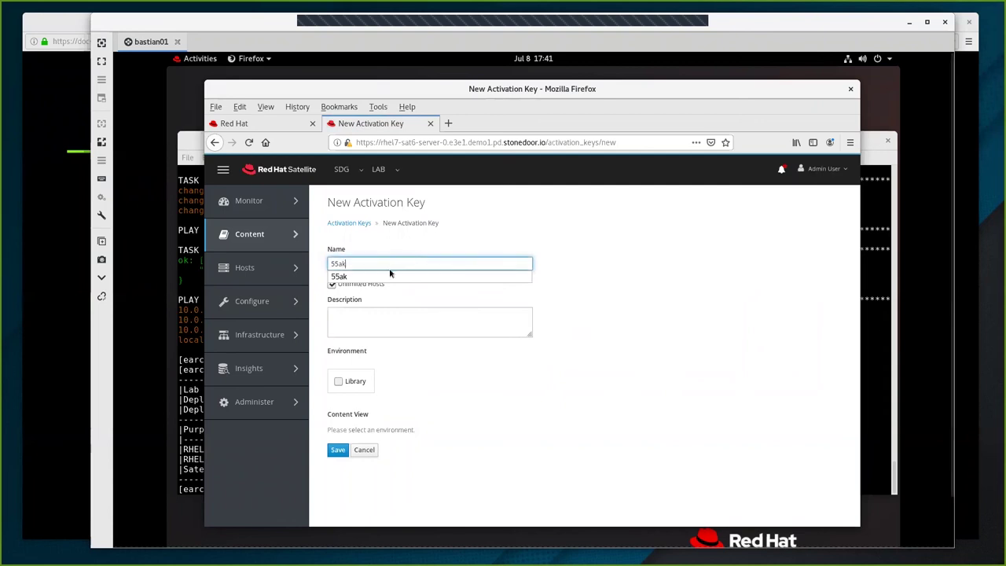
left_click(382, 277)
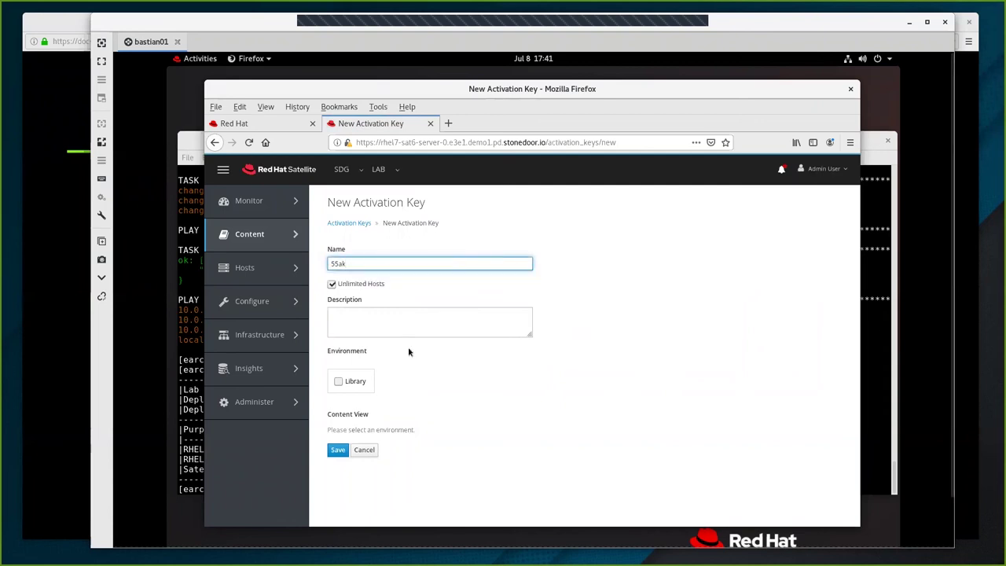
Give 55ak the Library environment and Default Organization View content view, then save it.
left_click(363, 381)
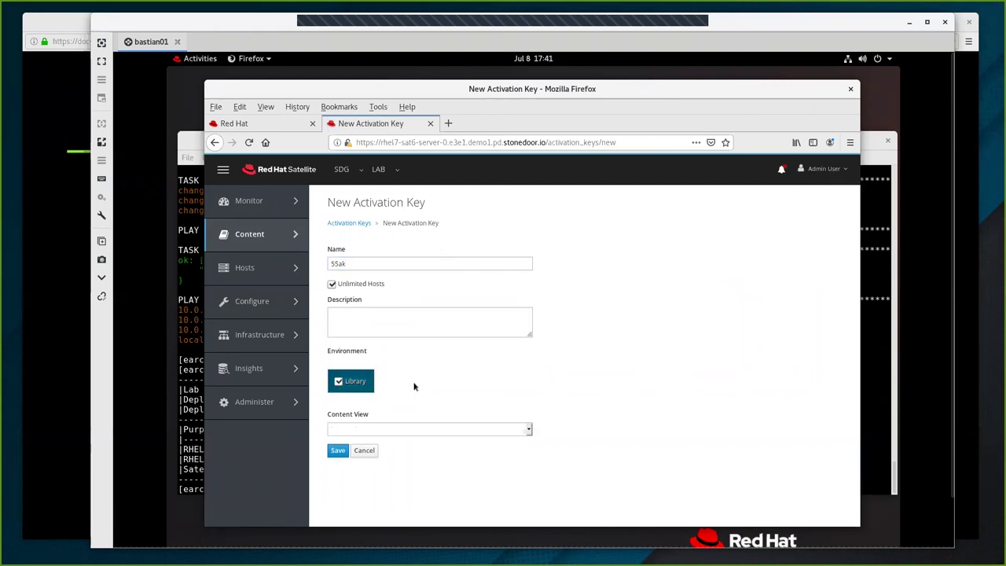
left_click(427, 436)
left_click(386, 458)
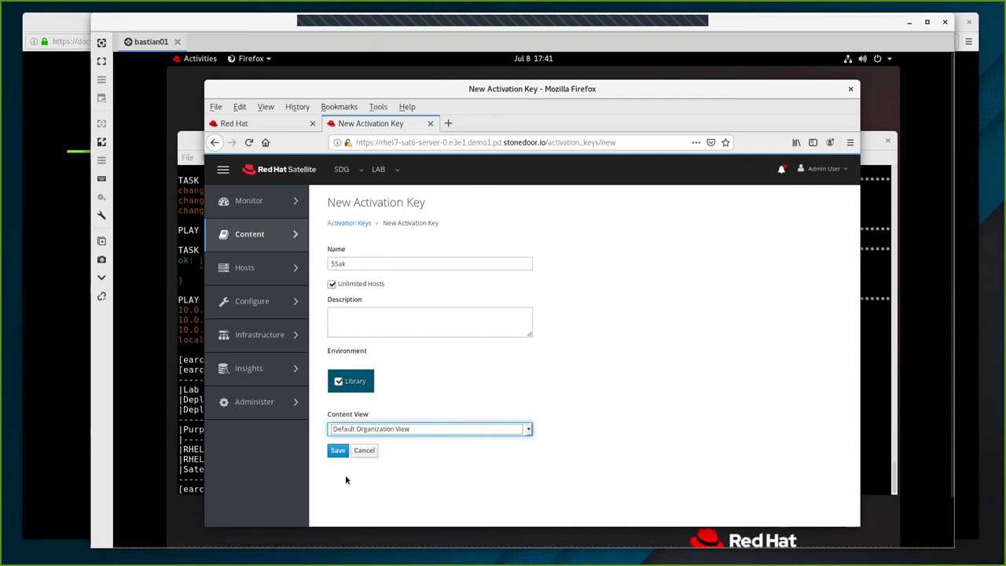
left_click(336, 451)
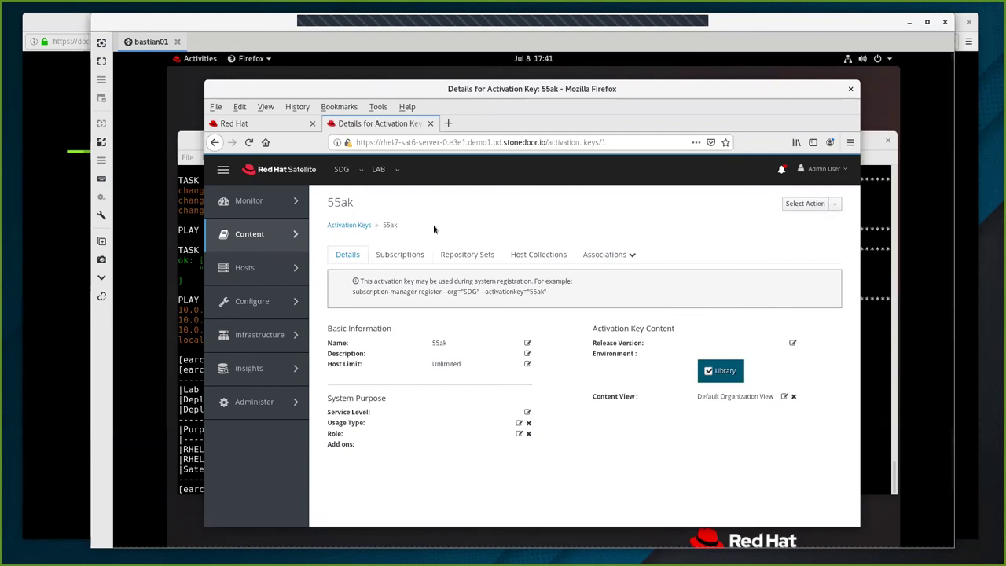
left_click(401, 256)
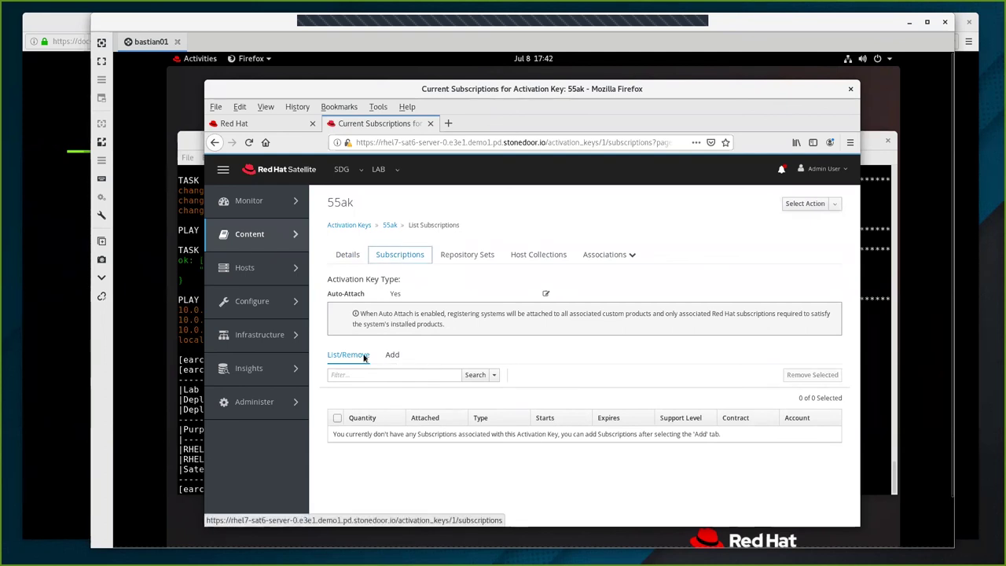
Attach the Employee SKU subscription to activation key 55ak and confirm it is listed.
left_click(392, 355)
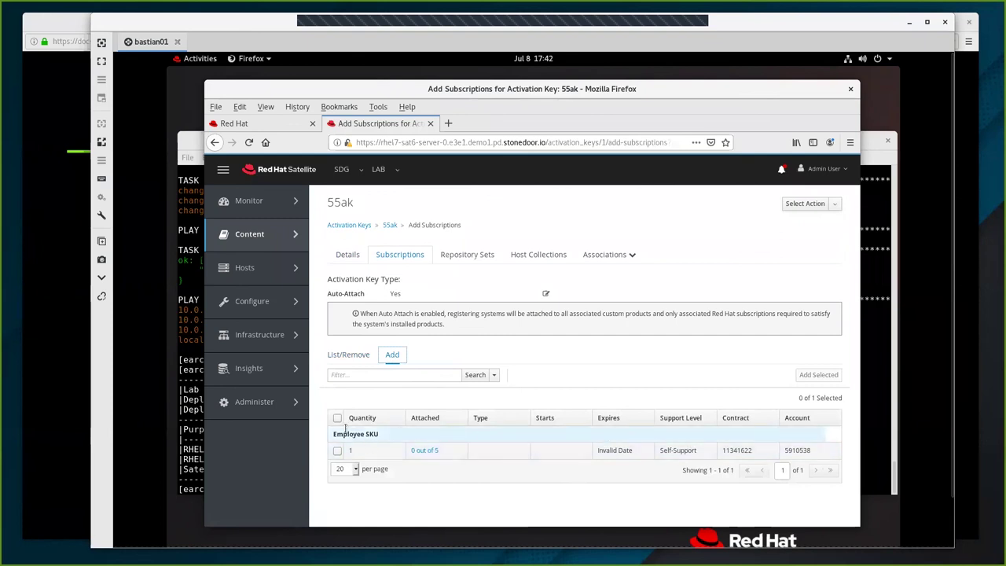
left_click(337, 451)
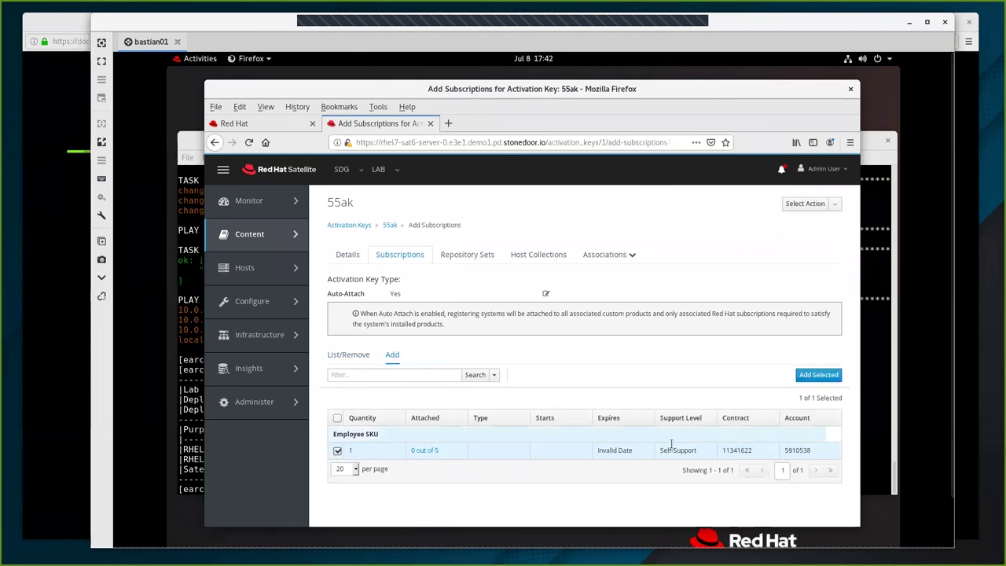
left_click(819, 375)
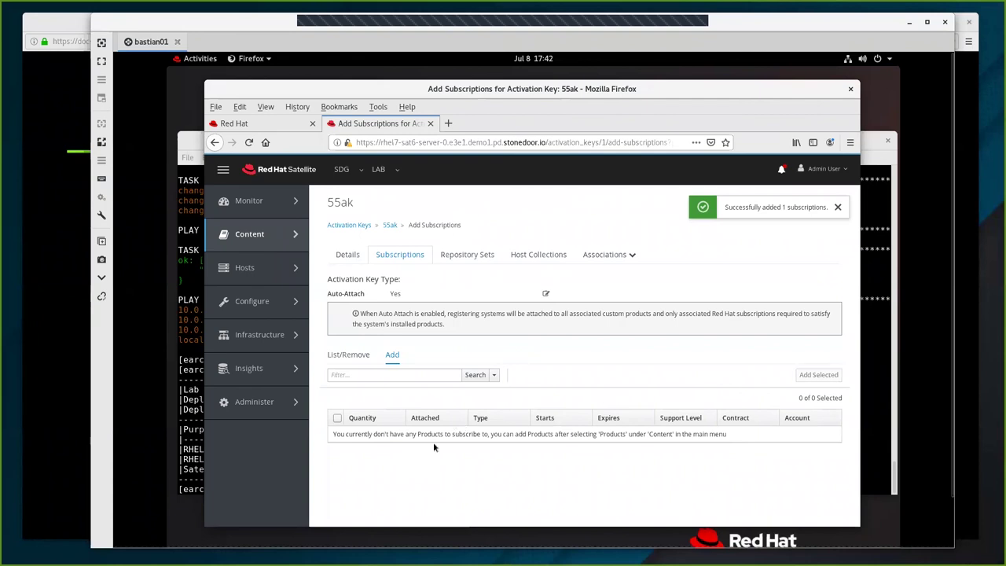
left_click(354, 358)
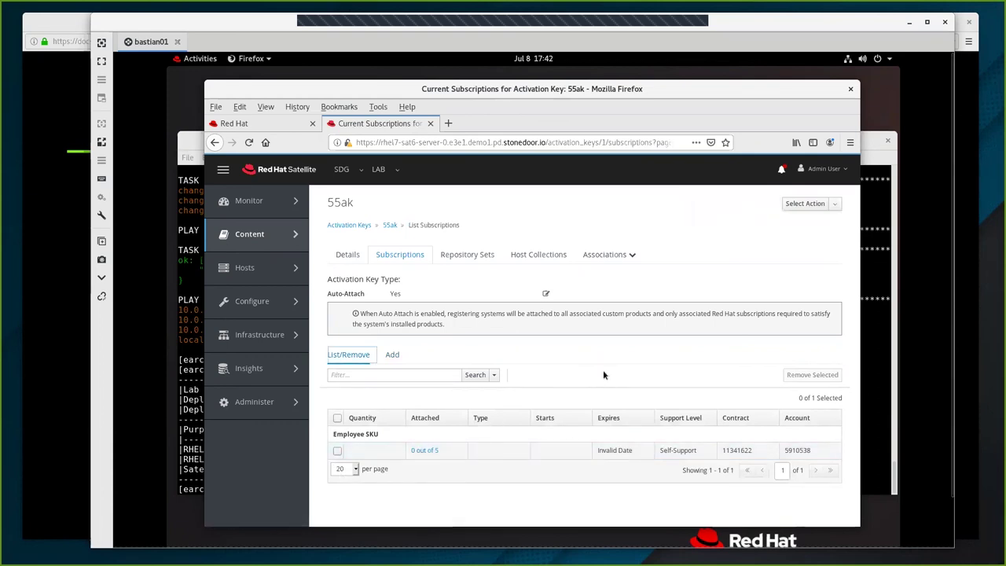
left_click(463, 258)
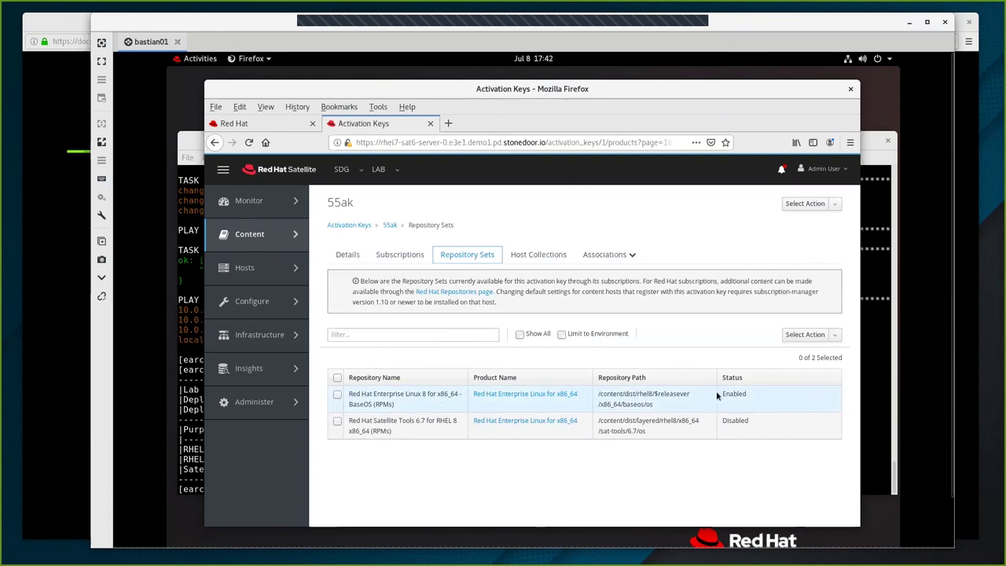
Override the Satellite Tools 6.7 for RHEL 8 repository set to Enabled for key 55ak.
left_click_drag(717, 394, 747, 397)
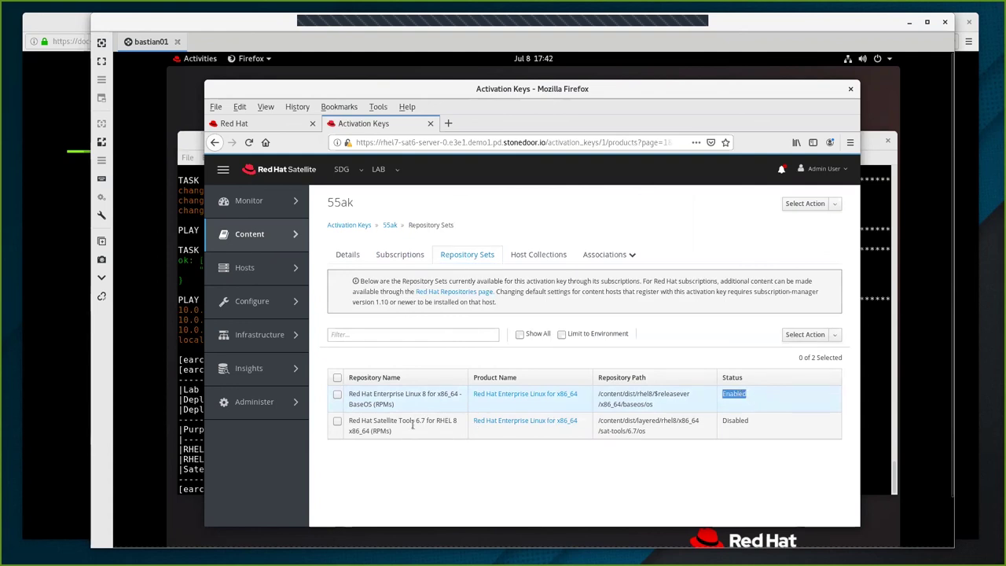
left_click_drag(721, 421, 741, 422)
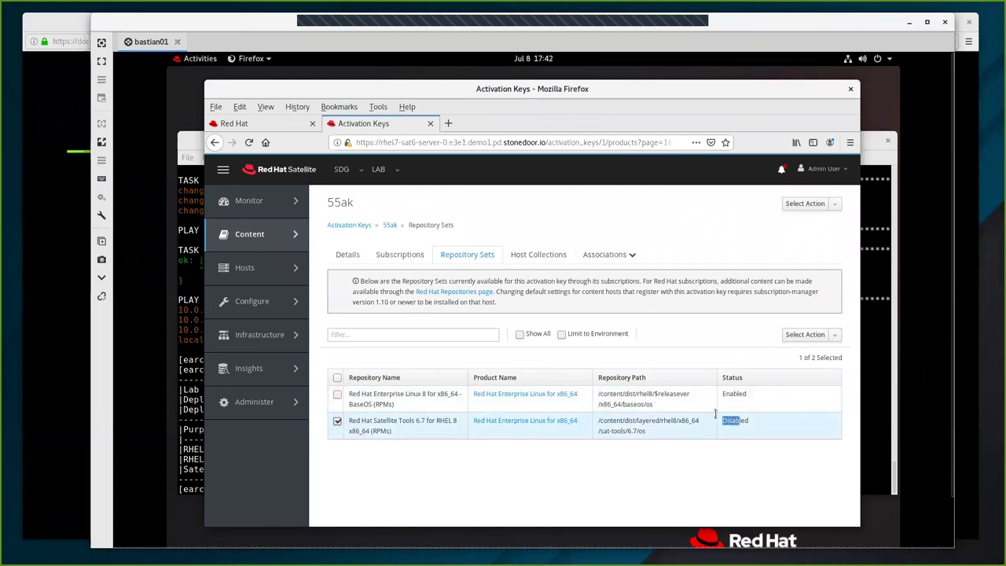
left_click(800, 337)
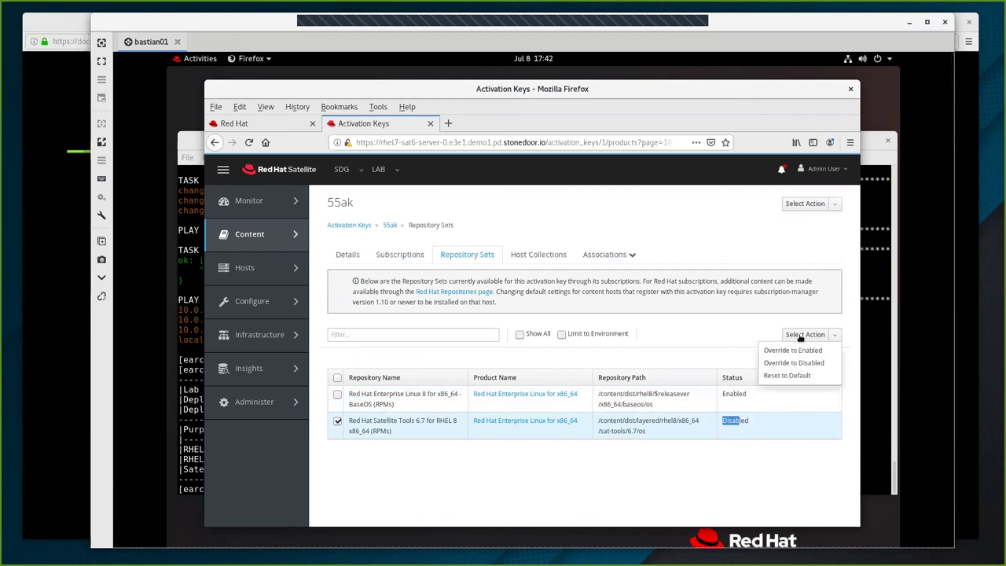
left_click(793, 350)
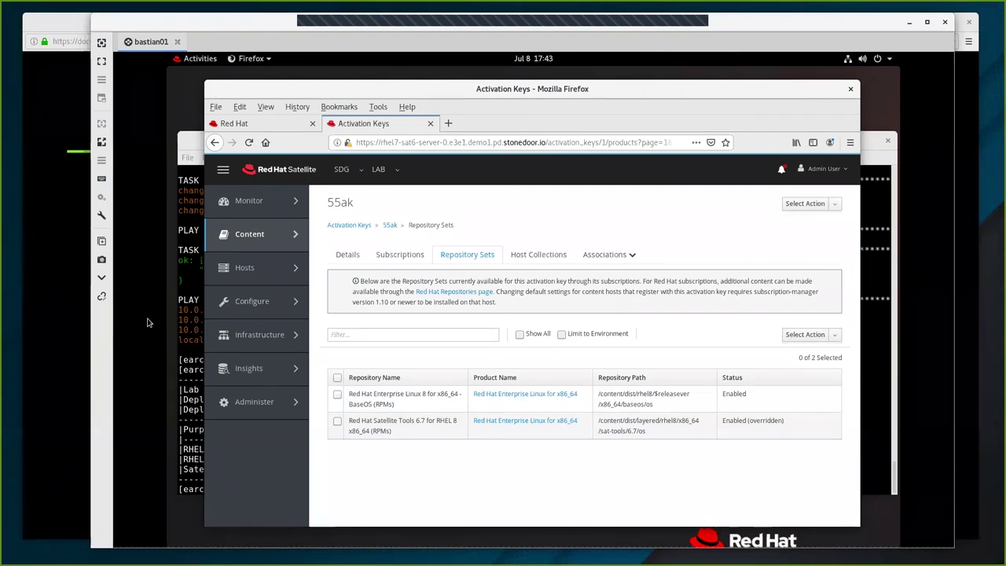
Open Hosts > Operating Systems and begin a new operating system entry.
mouse_move(257, 246)
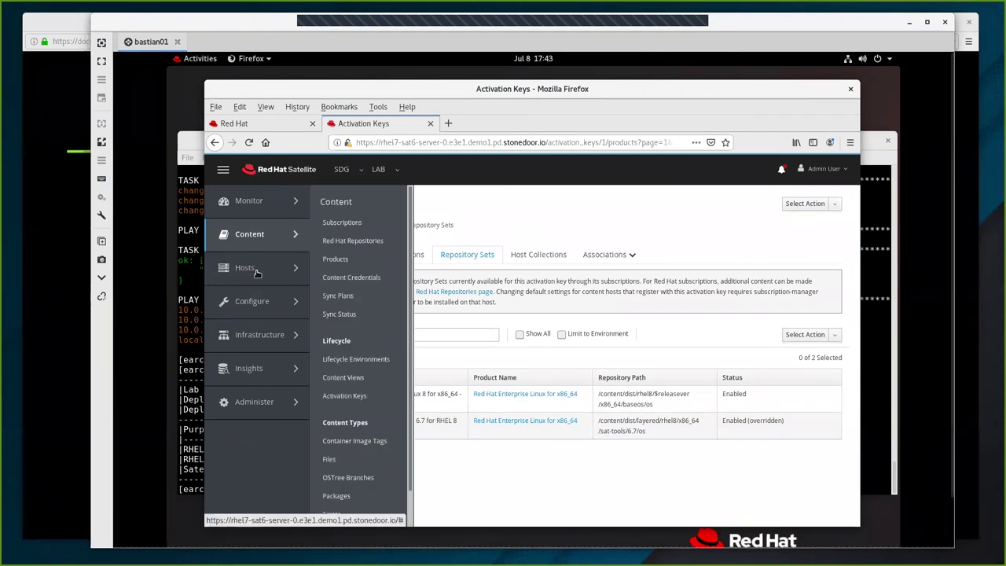
mouse_move(258, 271)
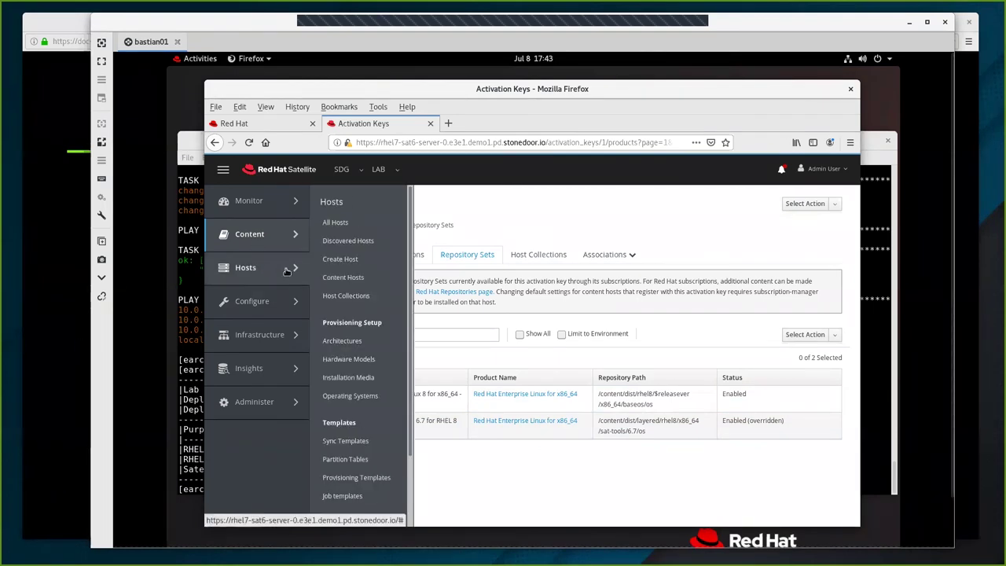
left_click(351, 395)
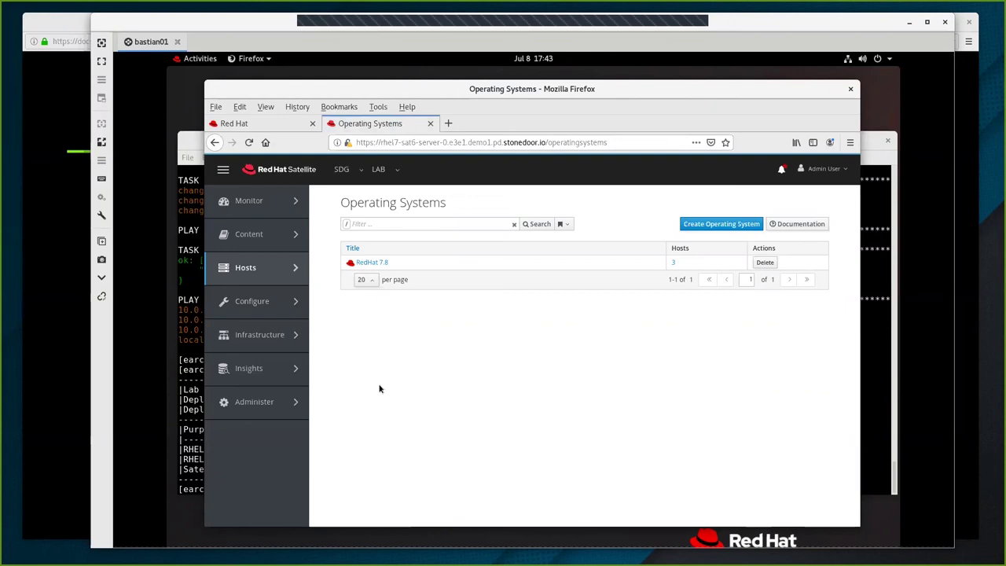
left_click(717, 225)
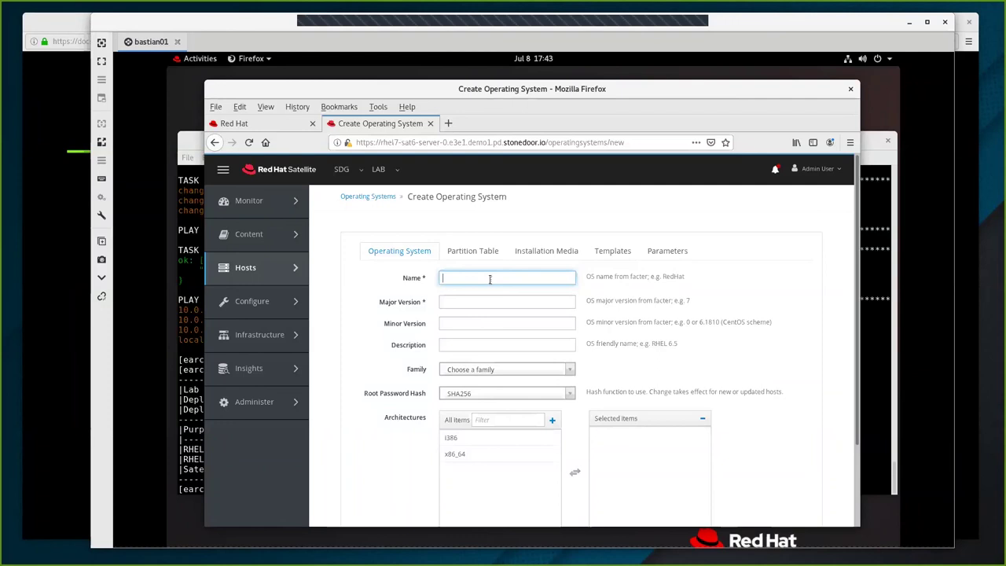
Enter name RHEL_8.2, major version 8, minor version 2 and description RedHat 8.2.
left_click(490, 278)
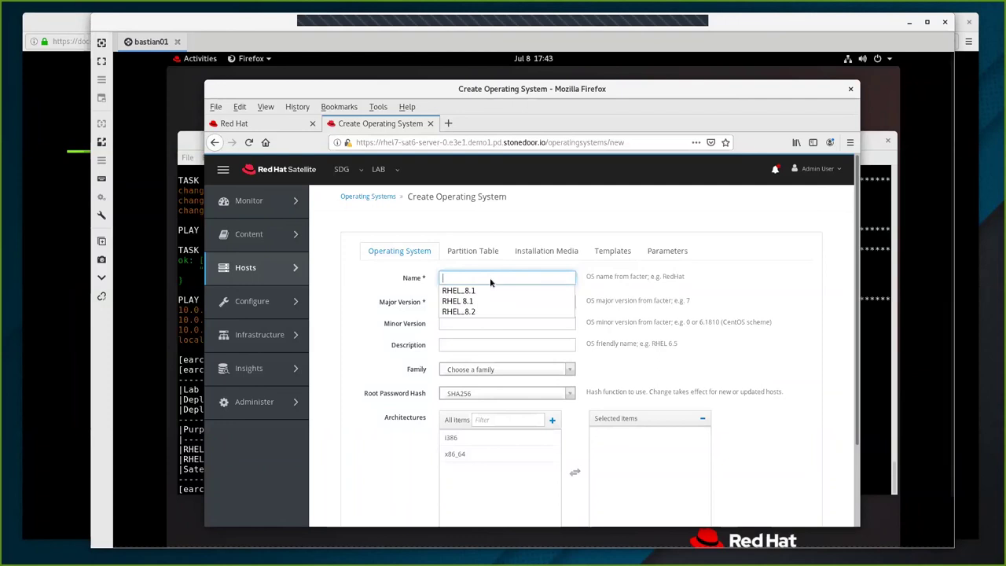
key("Escape")
type("RHEL_8.2")
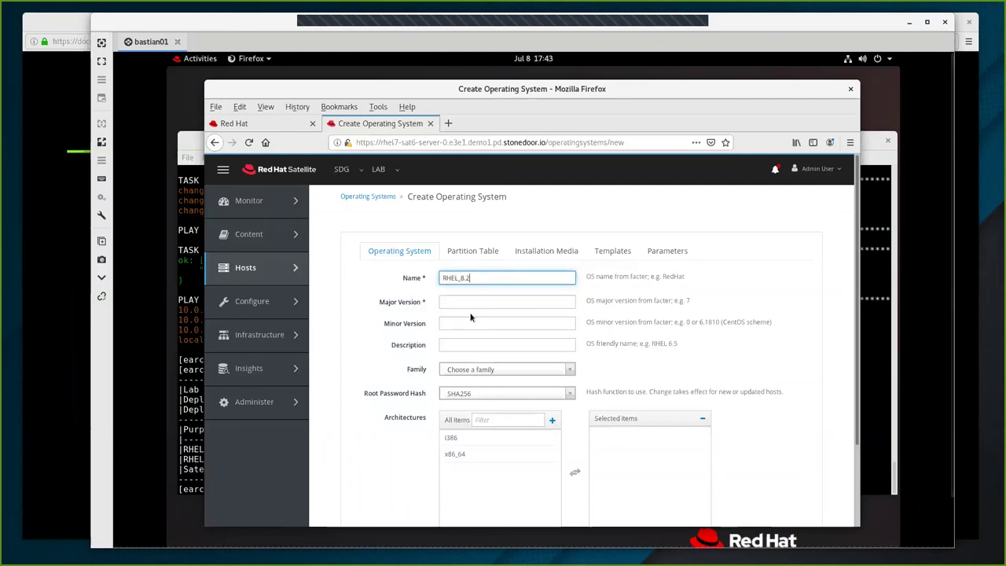
left_click(464, 303)
type("8")
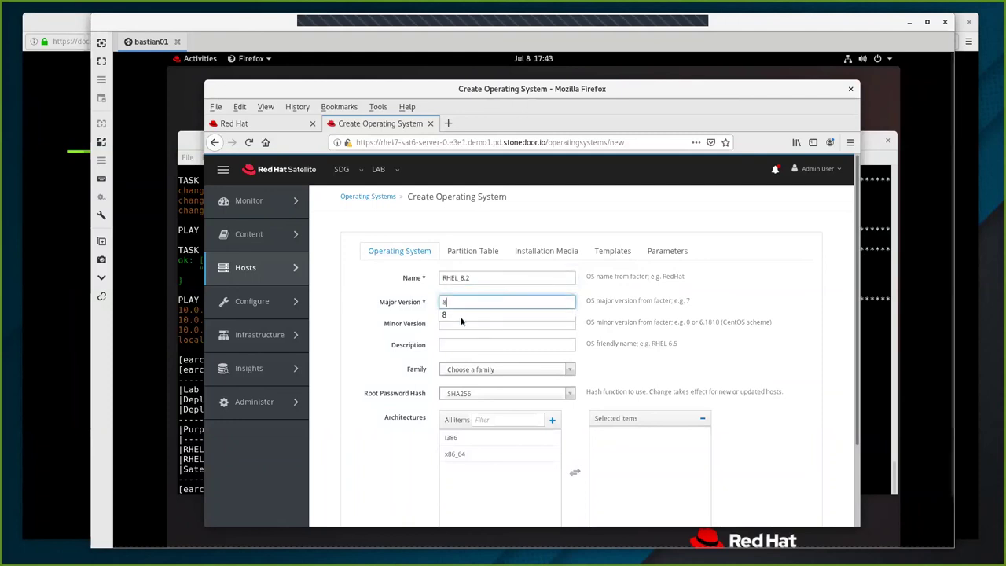
left_click(453, 319)
left_click(454, 324)
type("2")
left_click(453, 337)
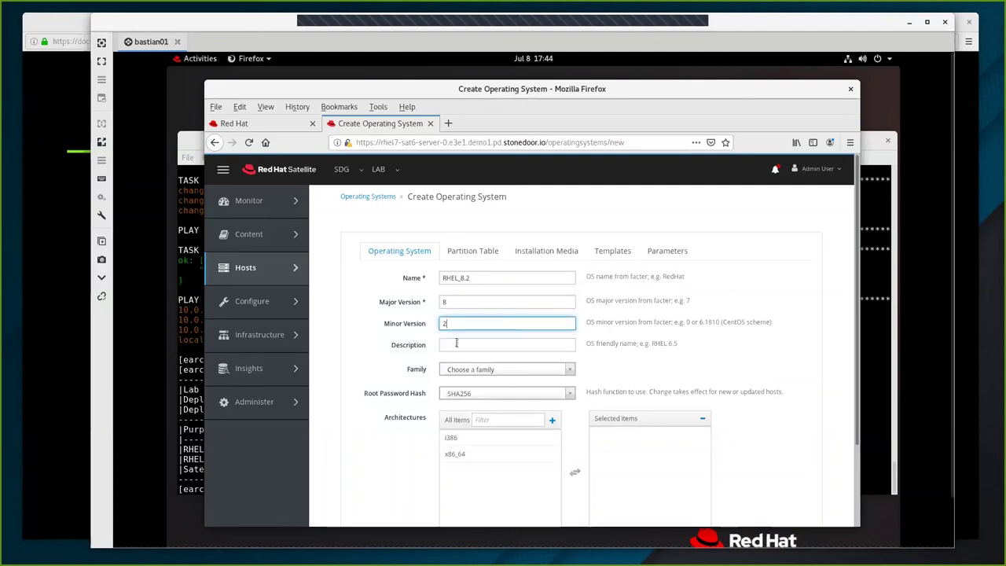
left_click(460, 345)
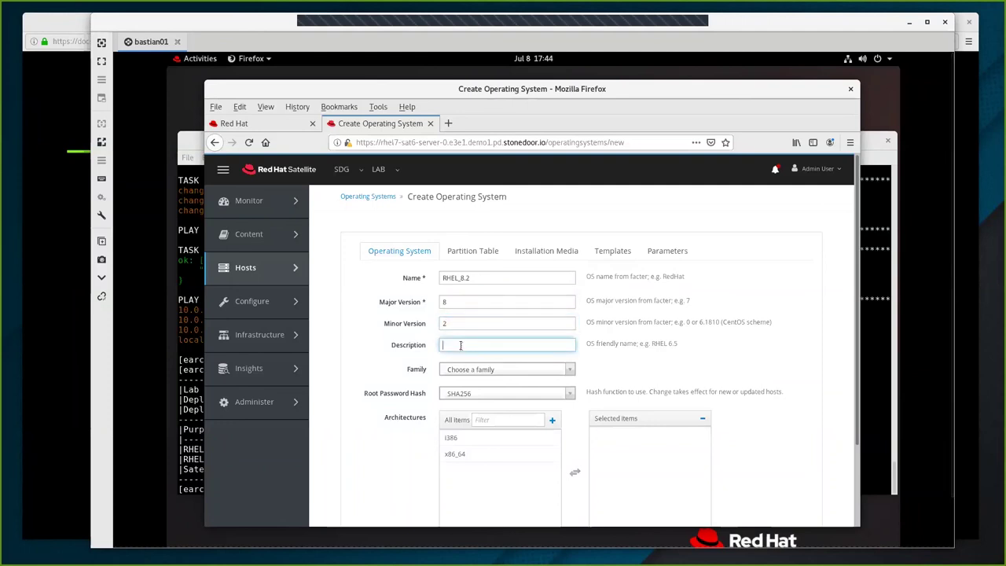
type("R")
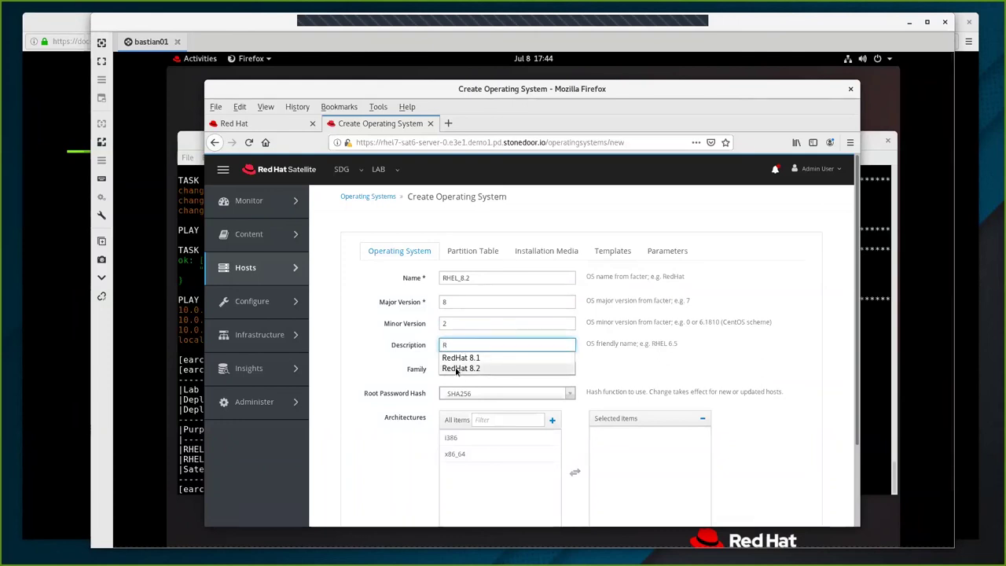
left_click(460, 369)
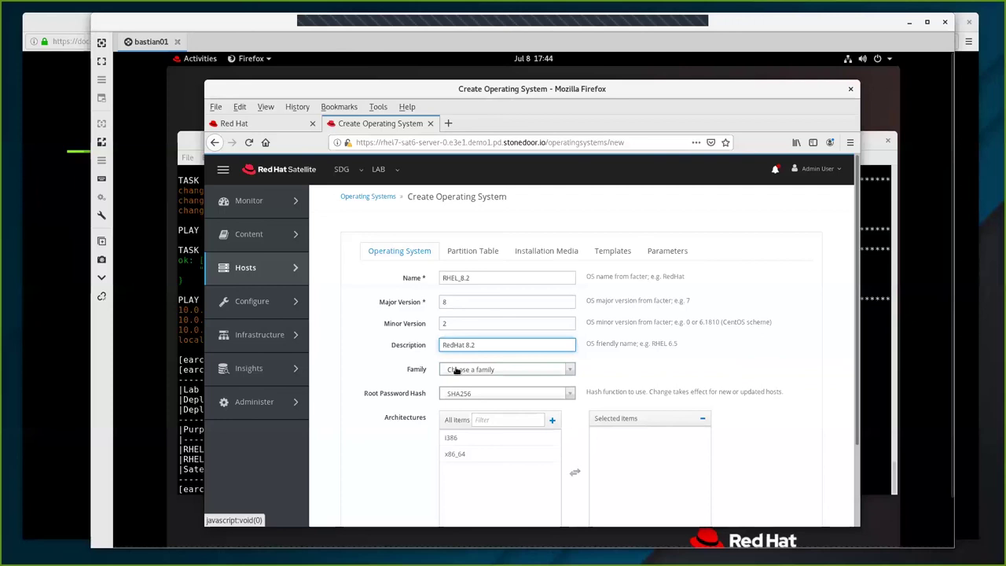
Set the family to Red Hat and add x86_64 to the selected architectures.
left_click(486, 373)
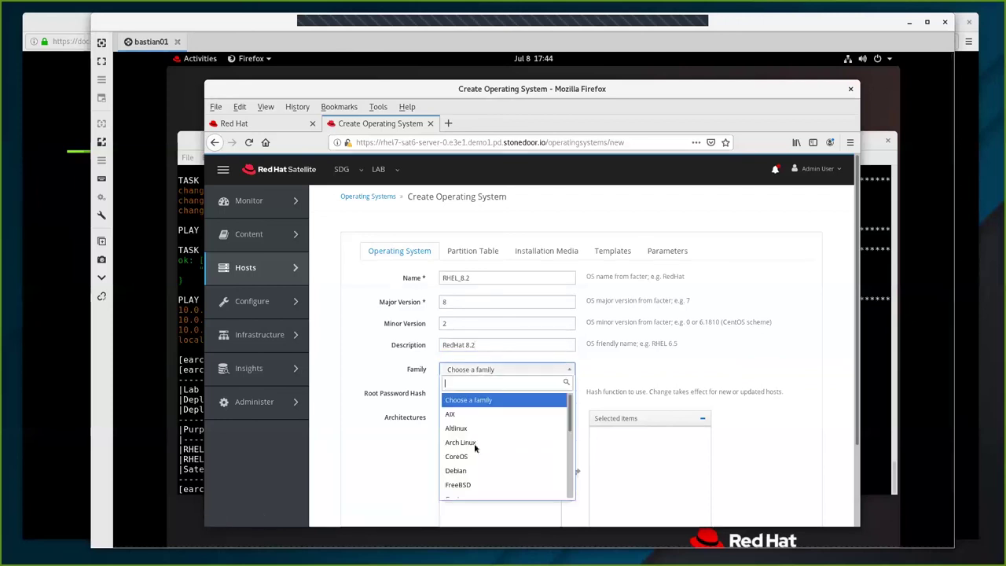
scroll(493, 484, "down", 1)
scroll(493, 485, "down", 1)
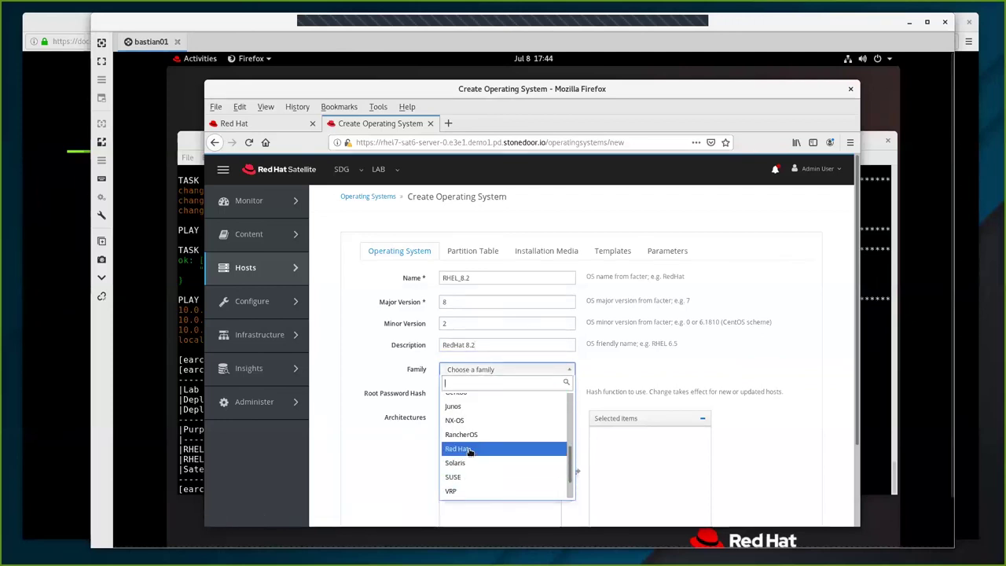
left_click(469, 450)
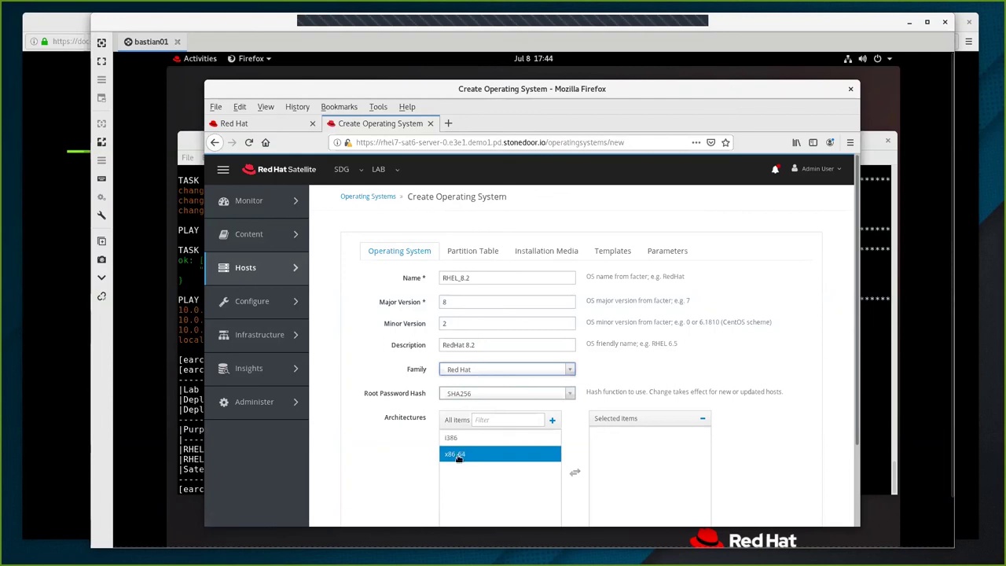
left_click(458, 456)
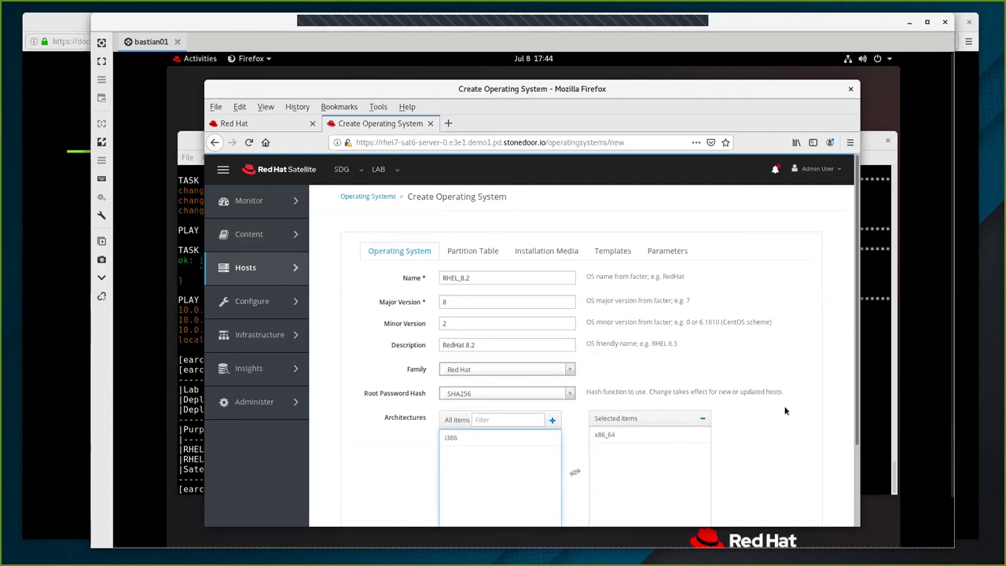
scroll(784, 410, "down", 3)
scroll(785, 411, "up", 1)
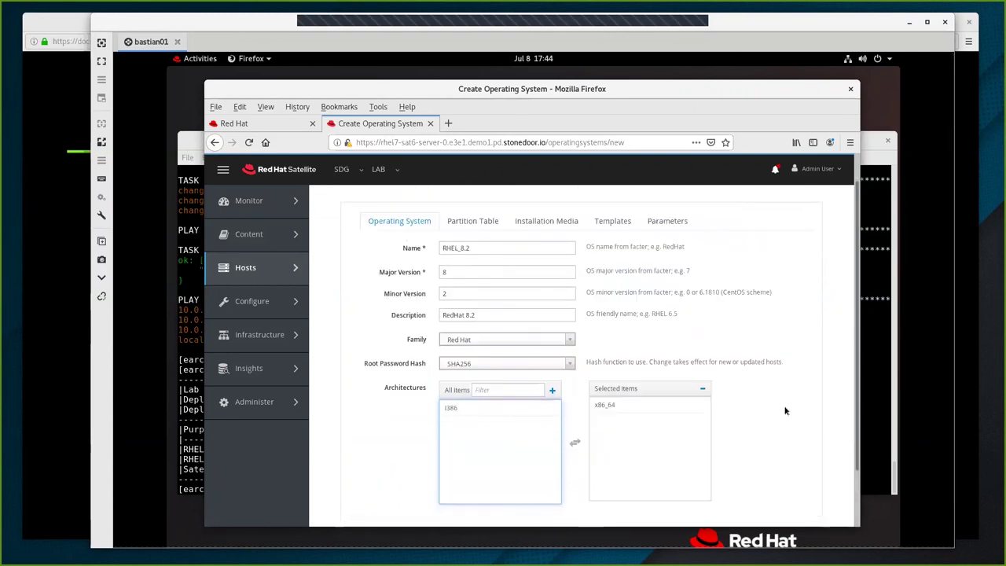
scroll(784, 410, "up", 1)
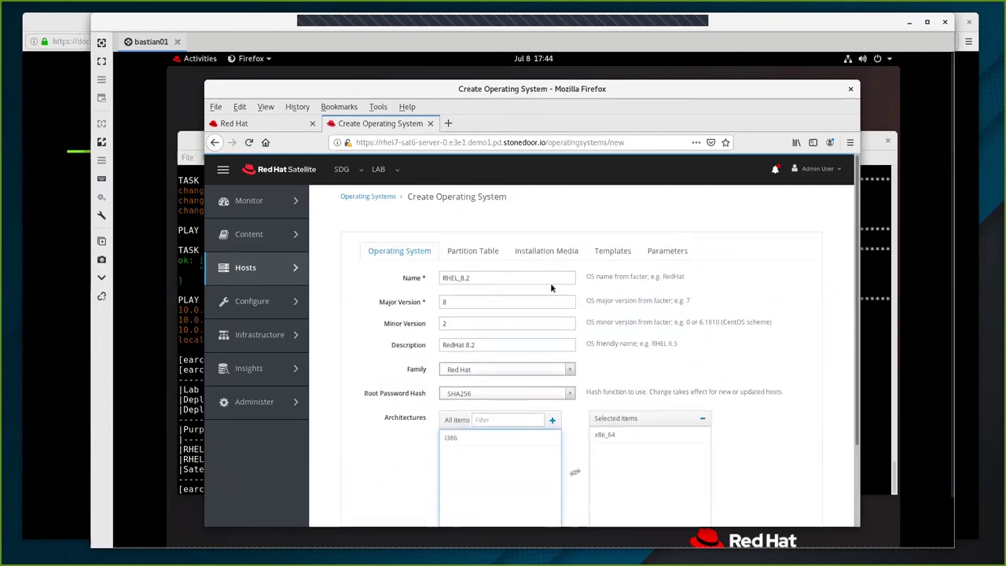
Add Kickstart default to the operating system's selected partition tables.
left_click(470, 252)
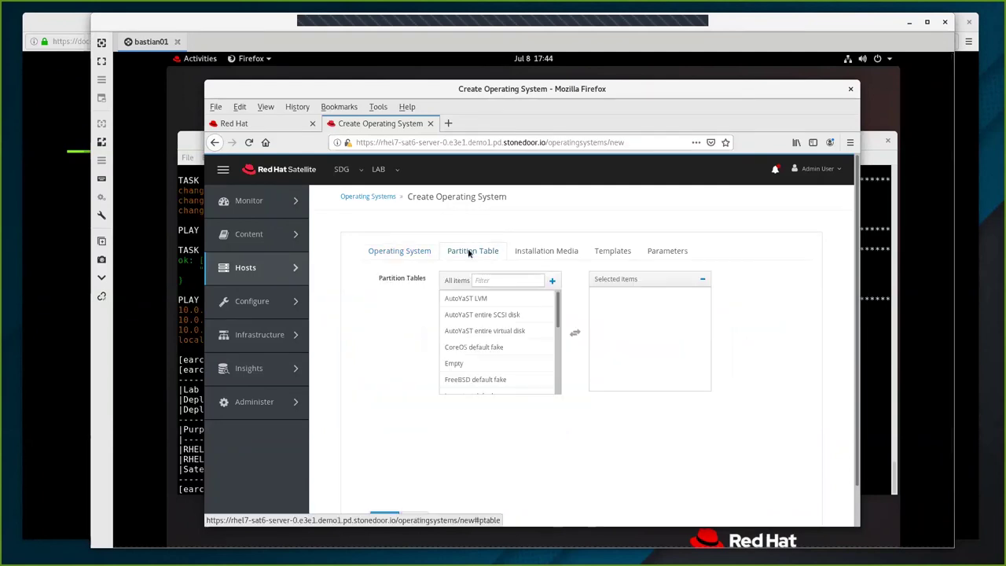
scroll(507, 341, "down", 5)
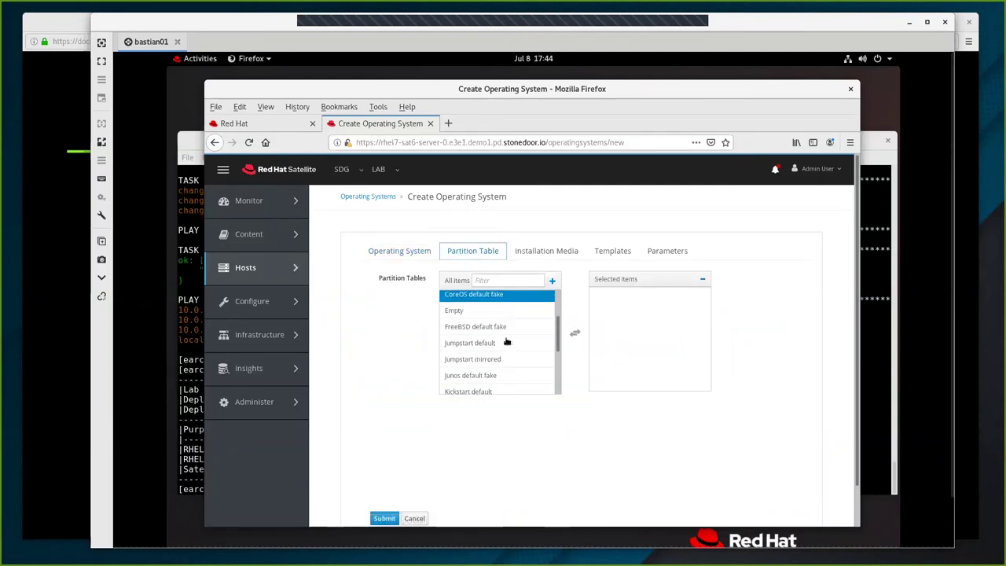
scroll(508, 341, "down", 1)
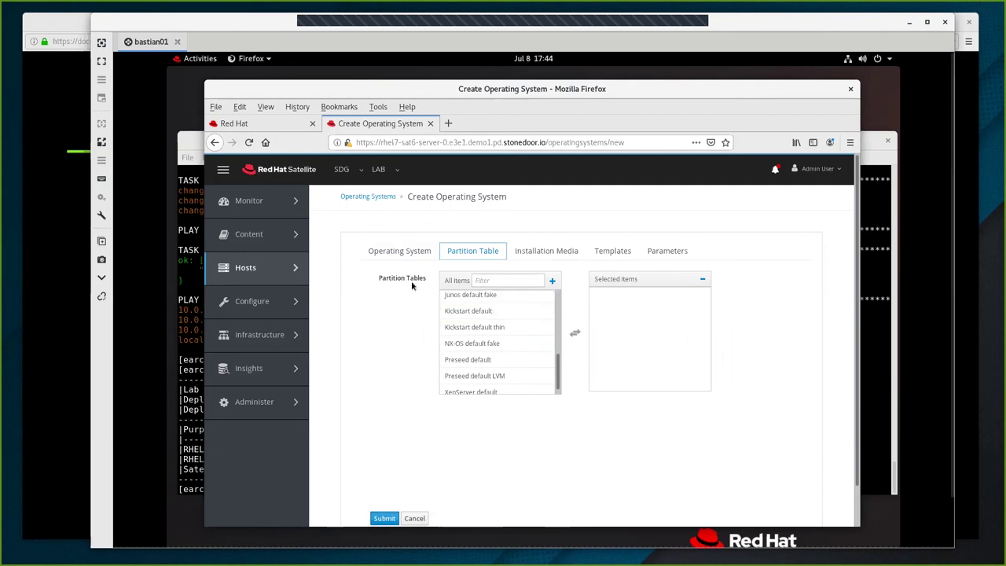
left_click(493, 312)
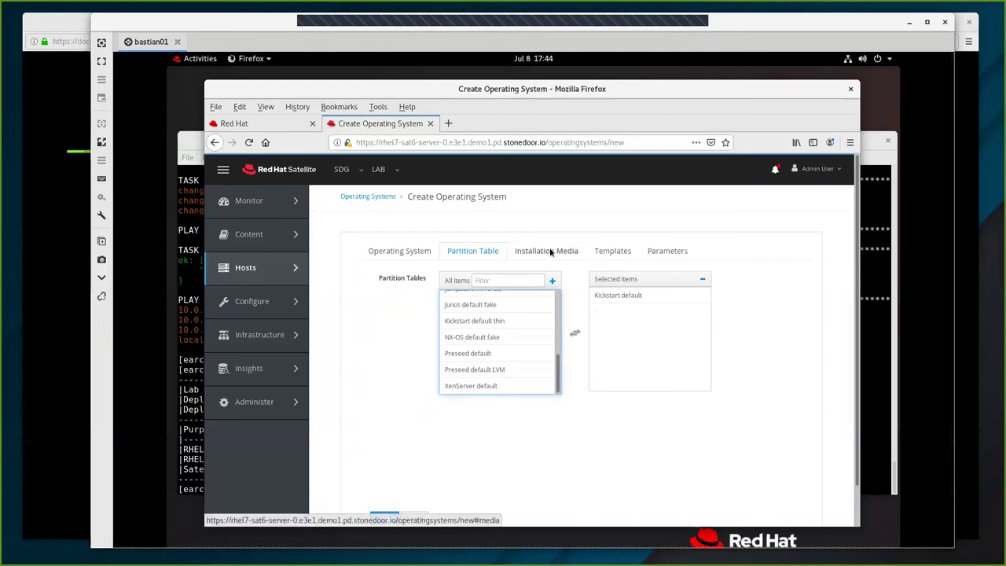
Add Fedora mirror as installation media and submit the RHEL_8.2 operating system.
left_click(551, 252)
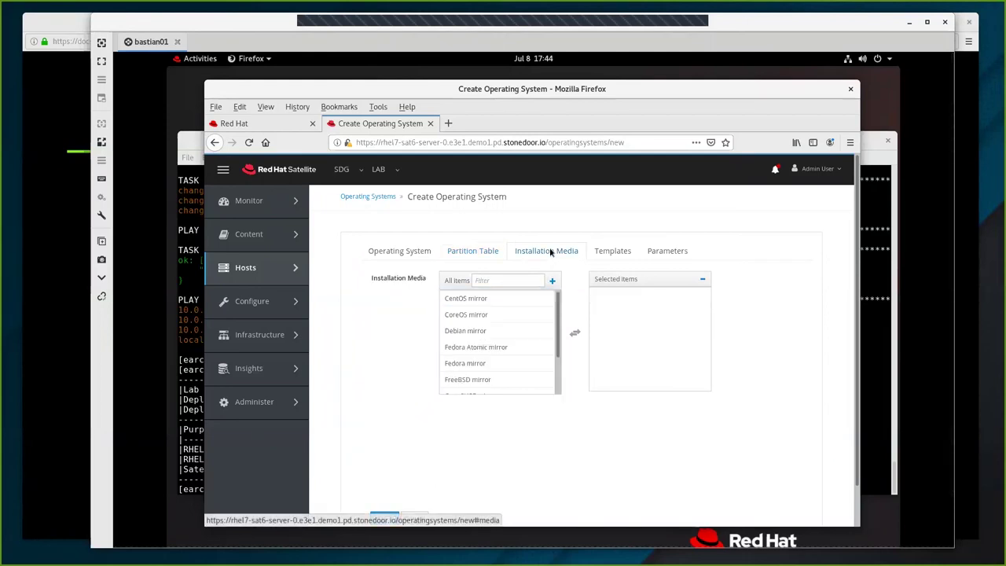
left_click(487, 364)
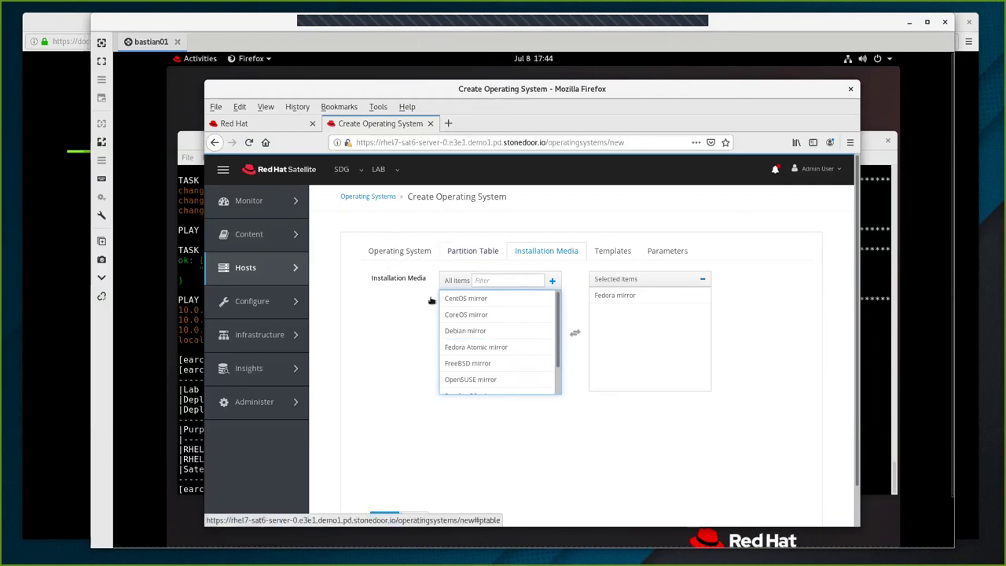
left_click(383, 518)
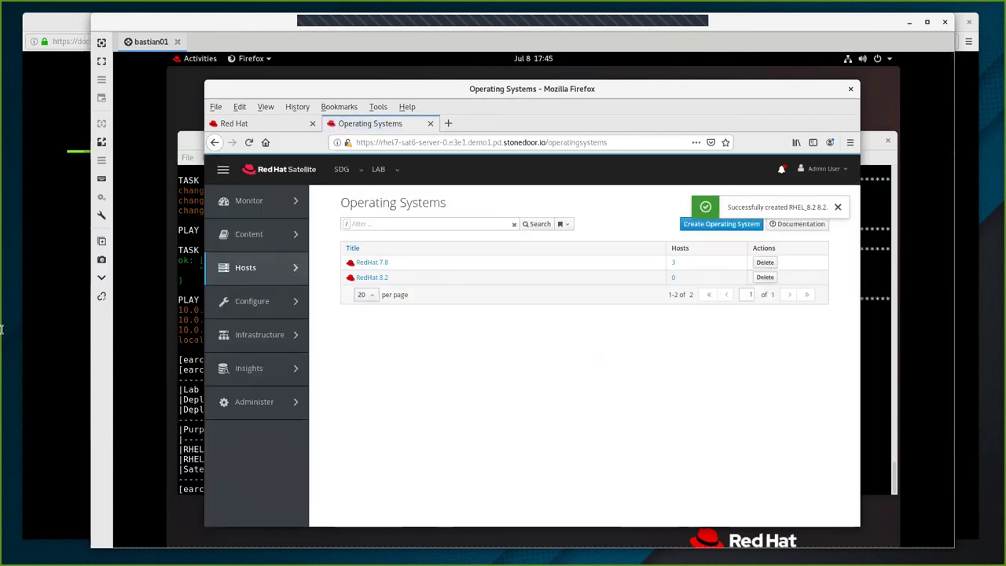
Go to Configure > Host Groups and start creating a new host group.
mouse_move(247, 268)
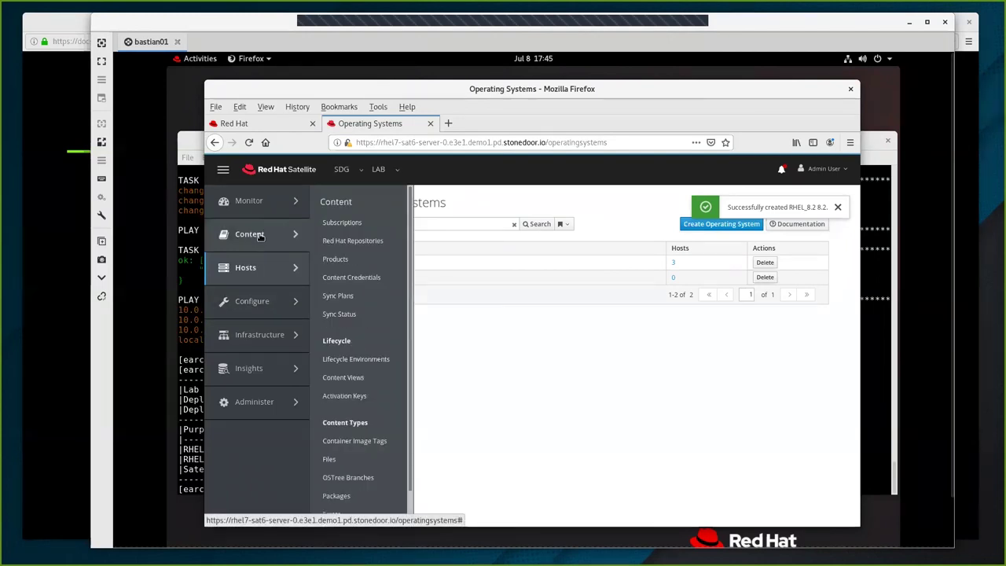
mouse_move(251, 301)
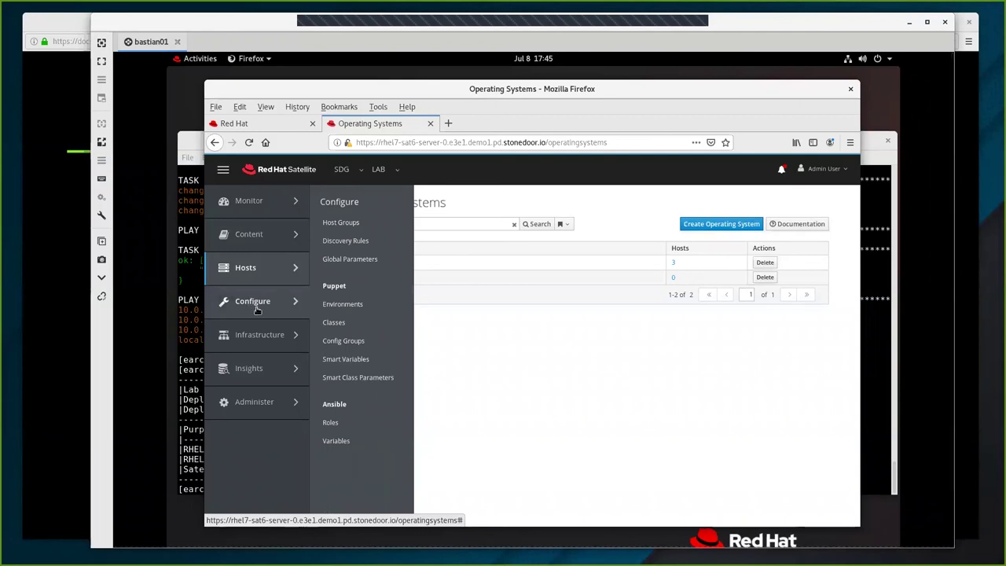
left_click(350, 226)
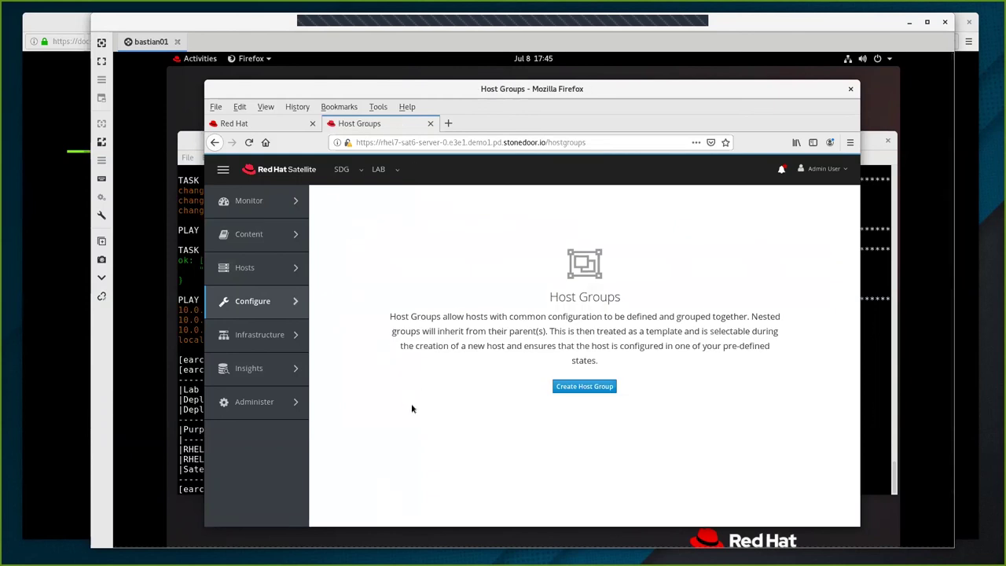
left_click(559, 386)
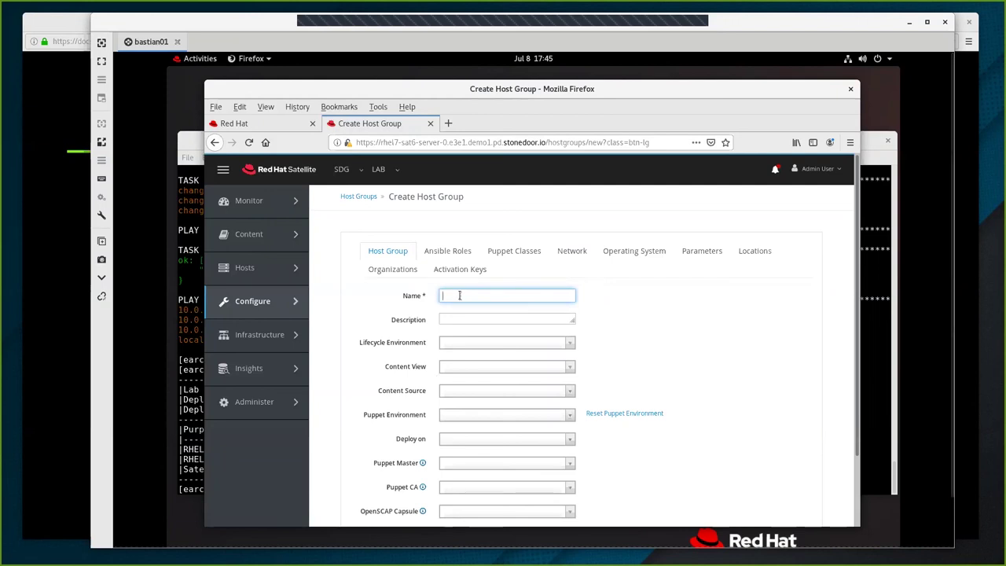
Name it 55hg with Library, Default Organization View, Satellite server source and production Puppet environment.
left_click(460, 295)
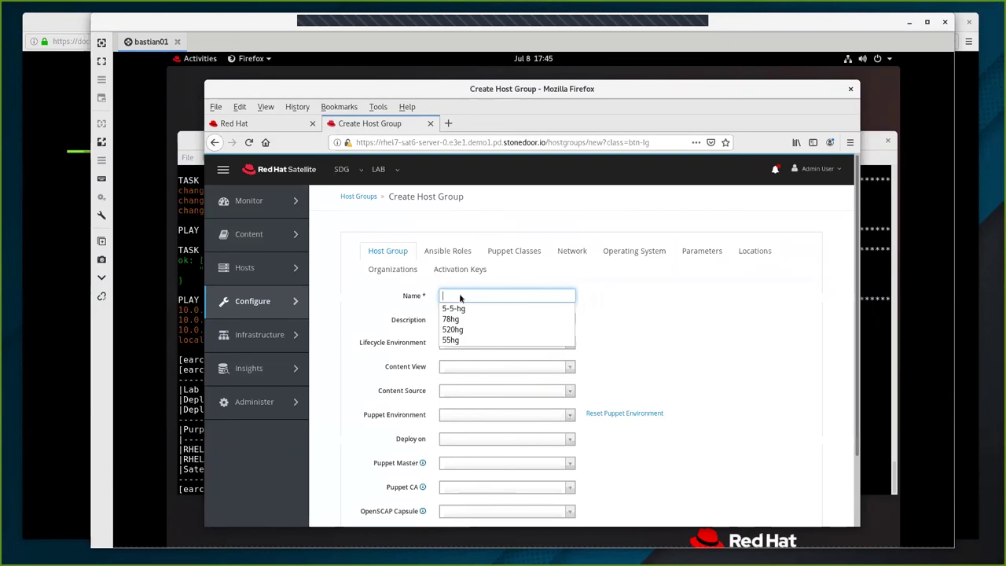
left_click(454, 341)
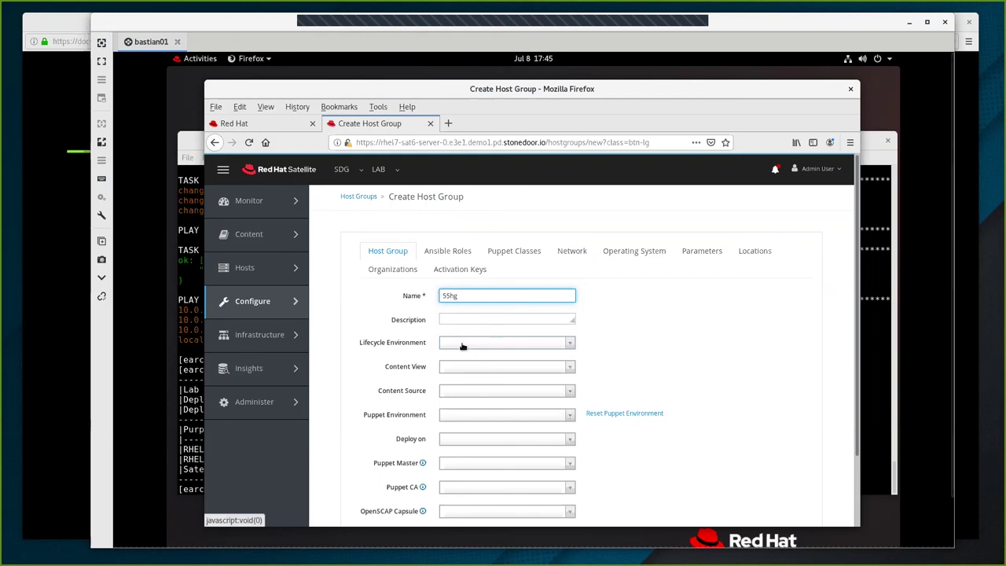
left_click(462, 346)
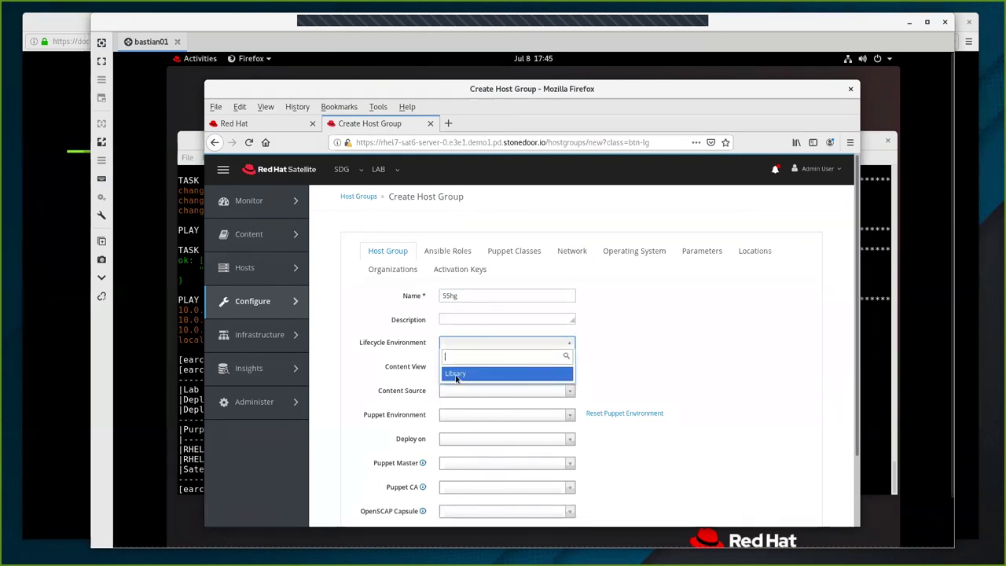
left_click(456, 374)
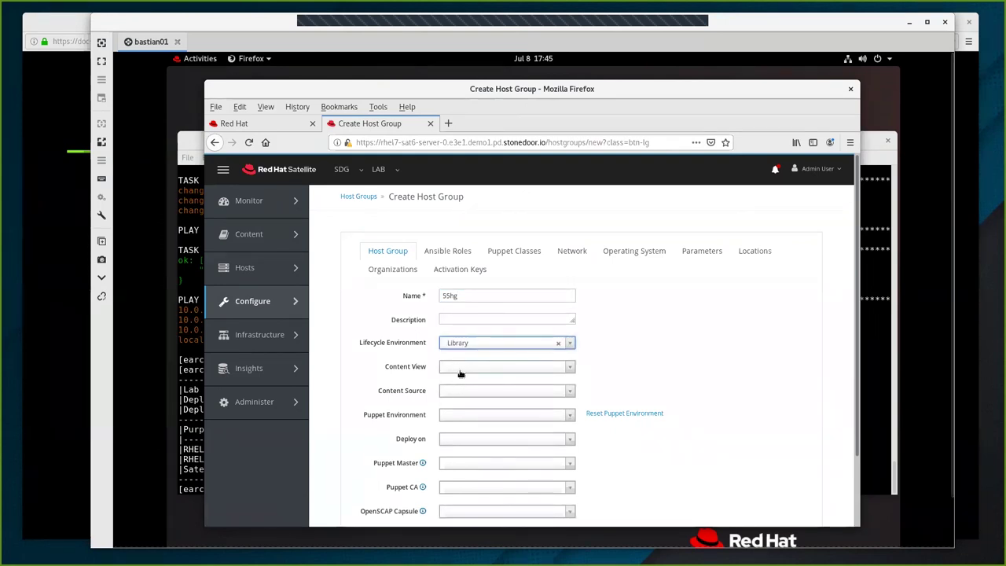
left_click(462, 368)
left_click(465, 398)
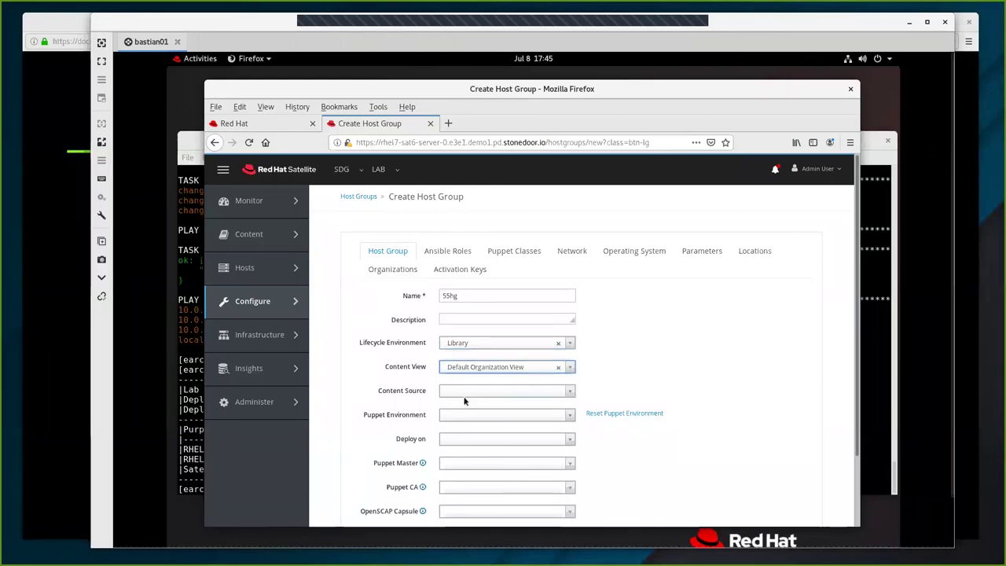
left_click(464, 391)
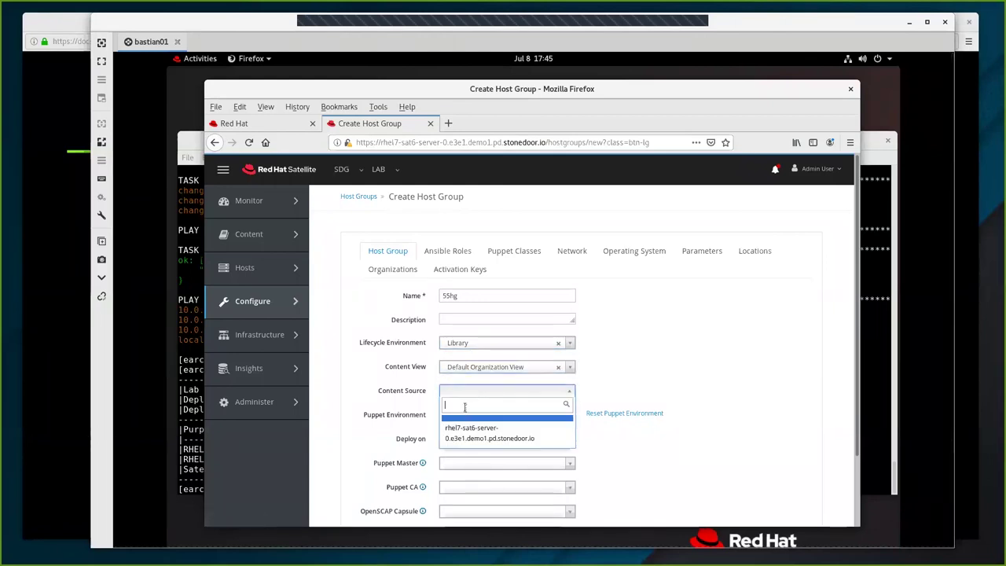
left_click(468, 435)
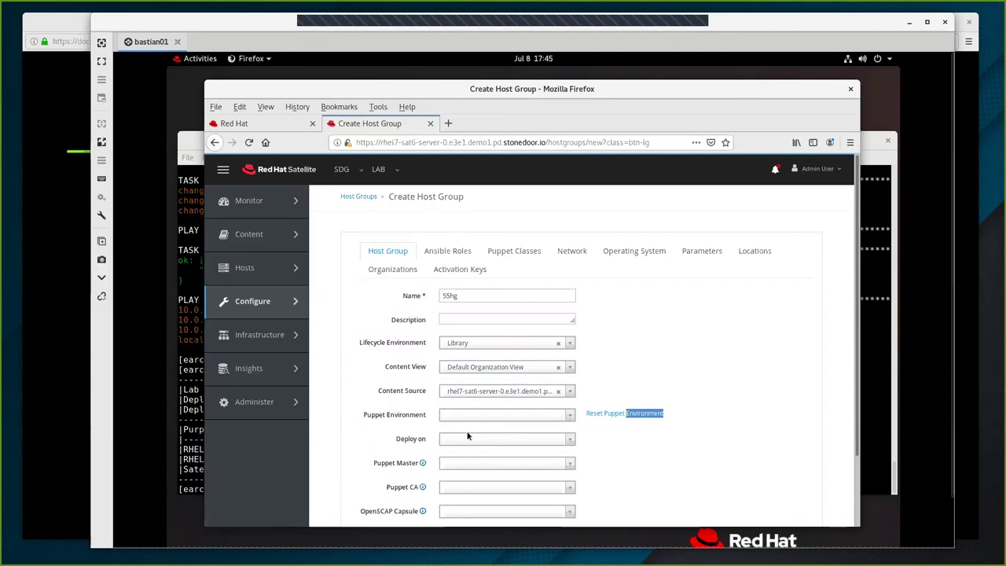
left_click(475, 414)
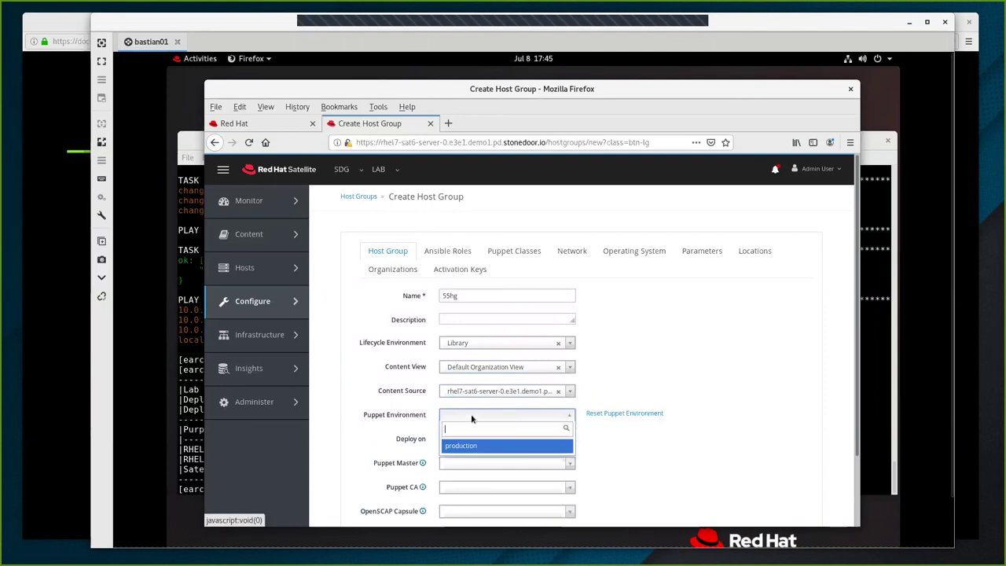
left_click(466, 450)
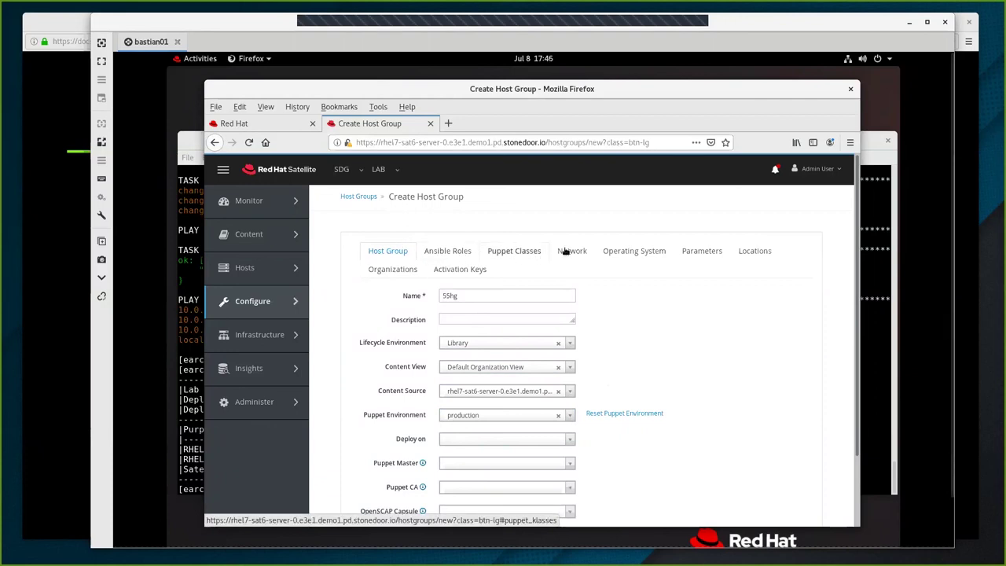
left_click(624, 252)
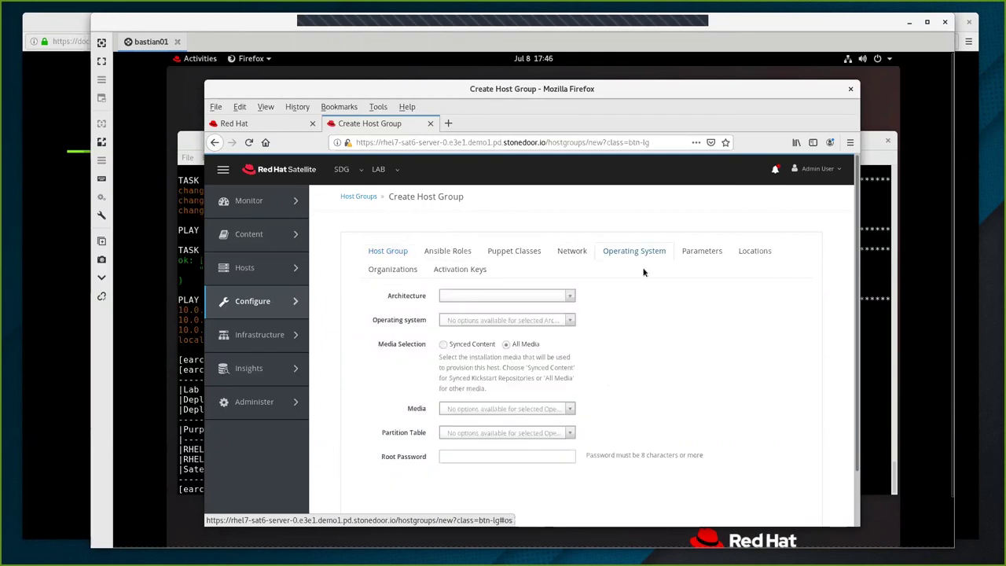
Choose x86_64, RedHat 8.2, Fedora mirror media and Kickstart default partition table for 55hg.
left_click(539, 297)
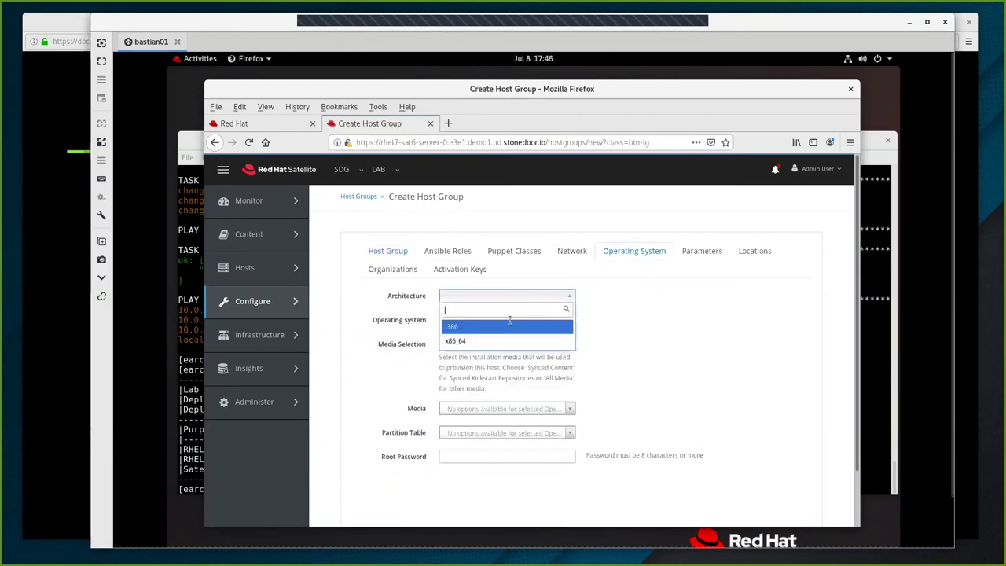
left_click(461, 342)
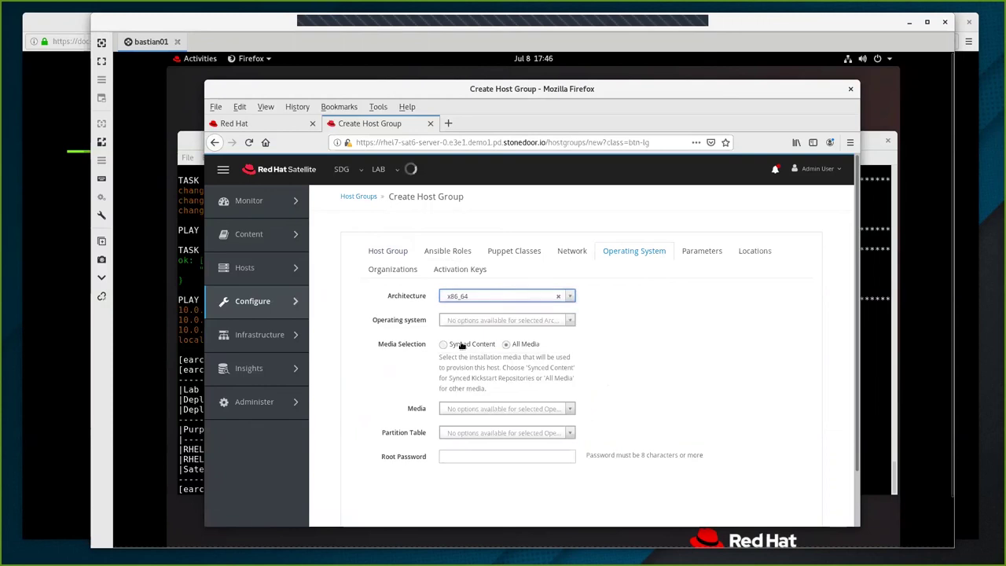
left_click(491, 319)
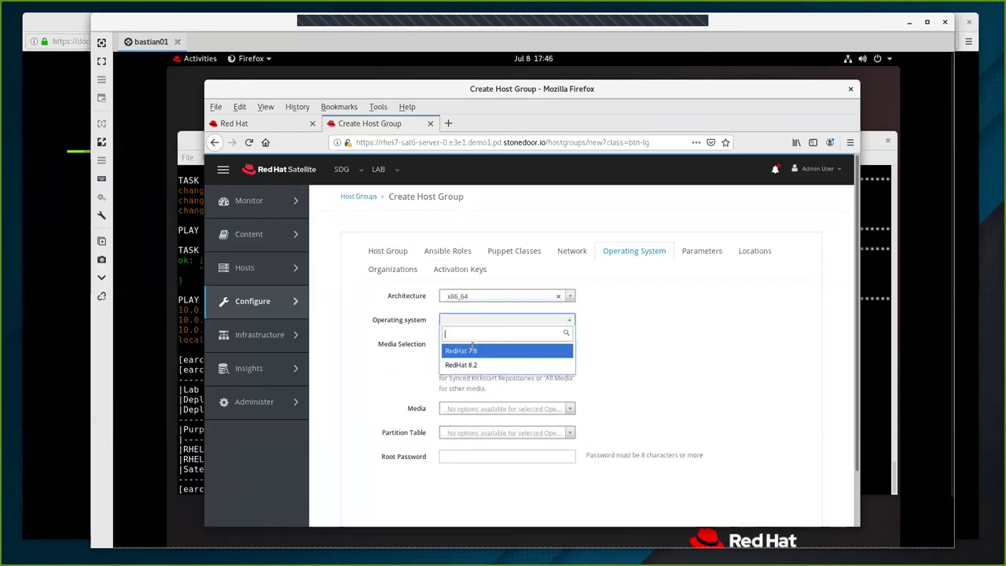
left_click(460, 366)
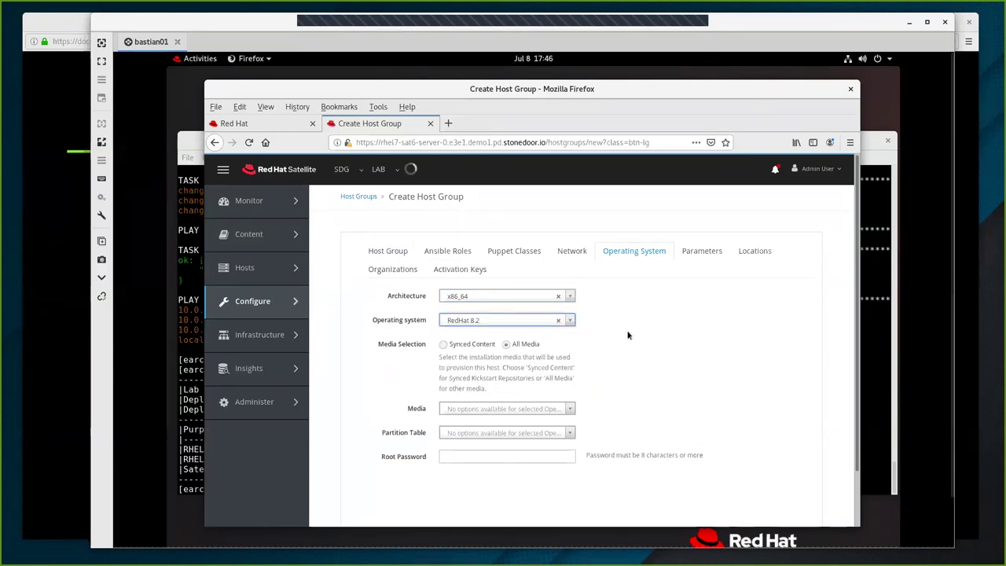
scroll(633, 332, "down", 1)
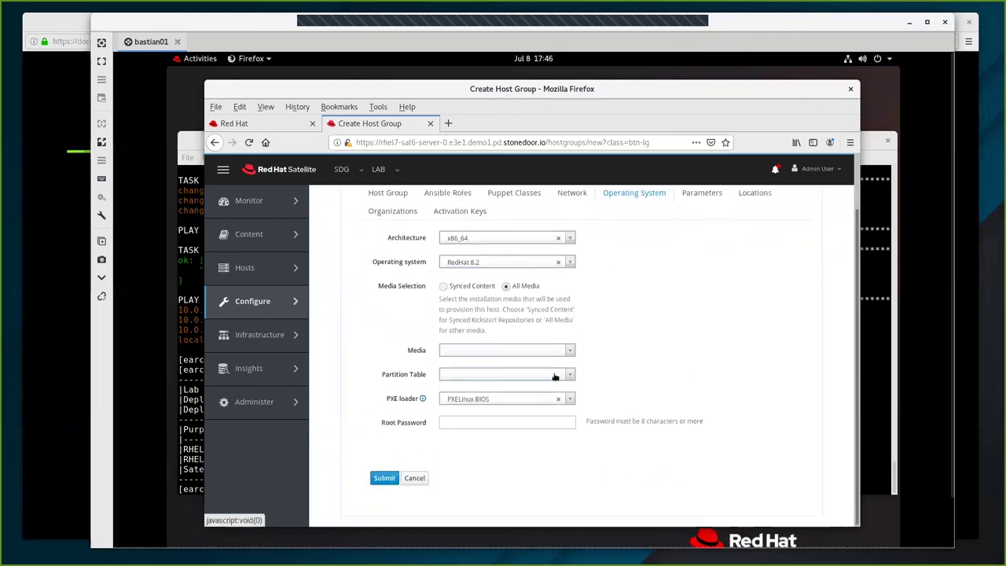
left_click(525, 350)
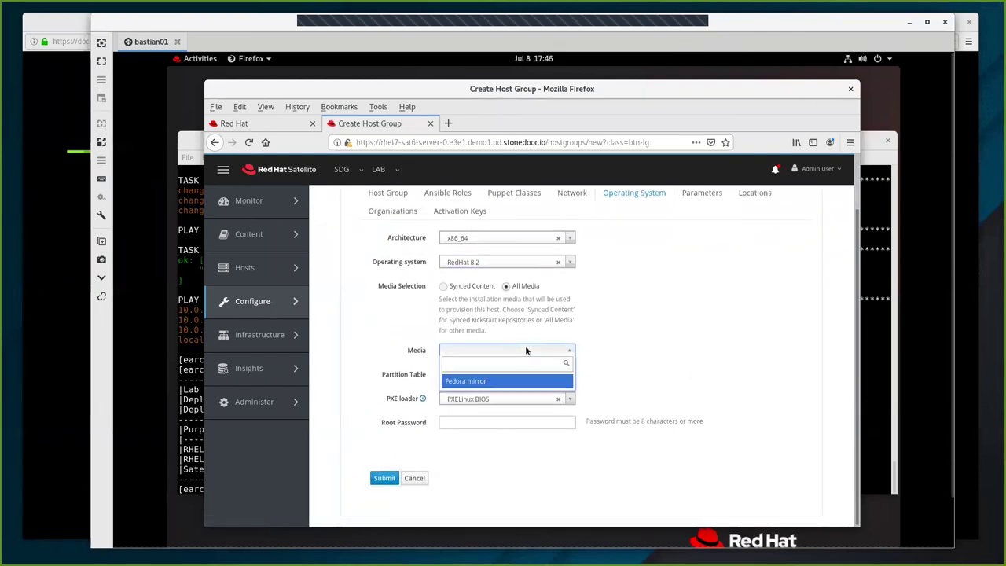
left_click(481, 382)
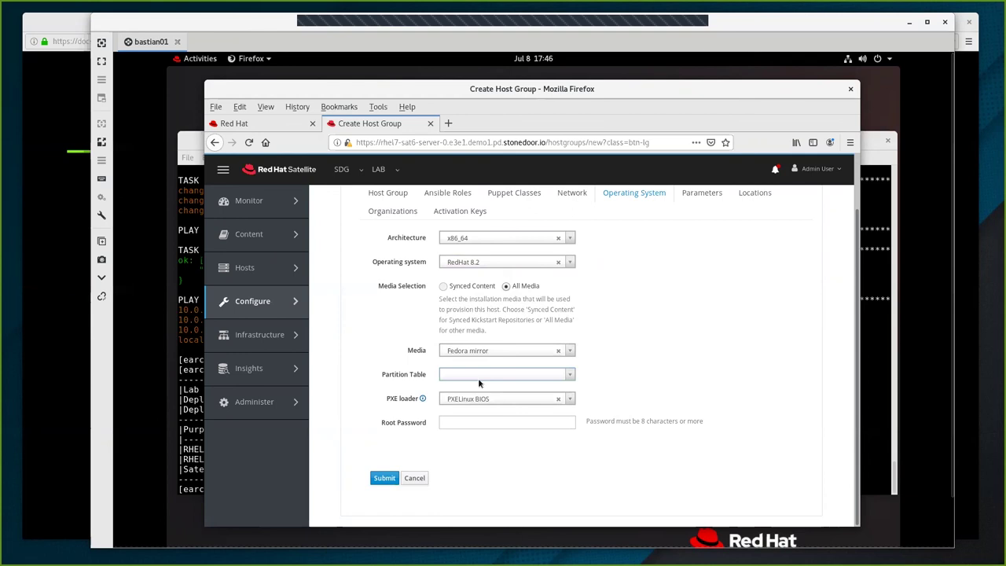
left_click(487, 375)
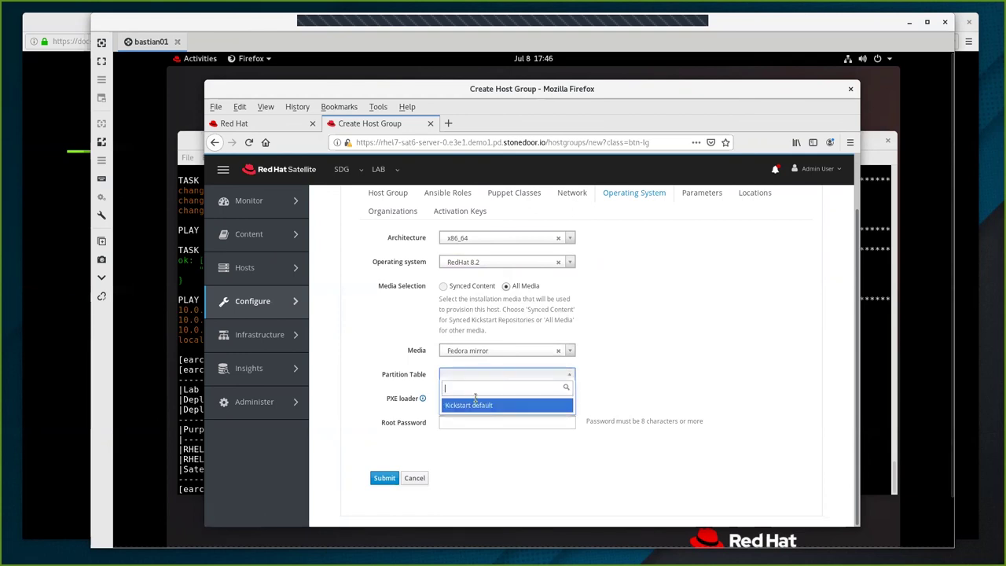
left_click(476, 405)
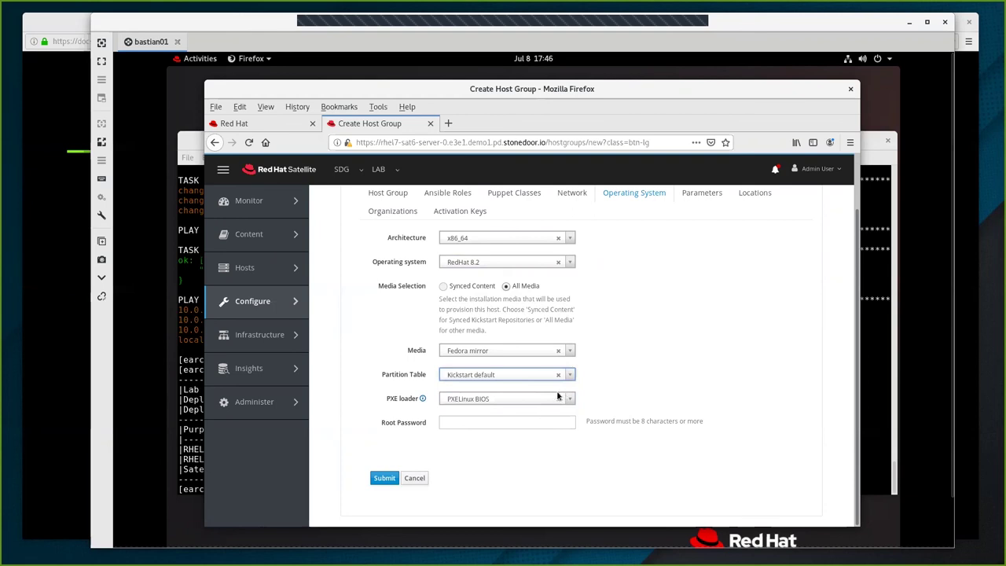
scroll(698, 290, "up", 1)
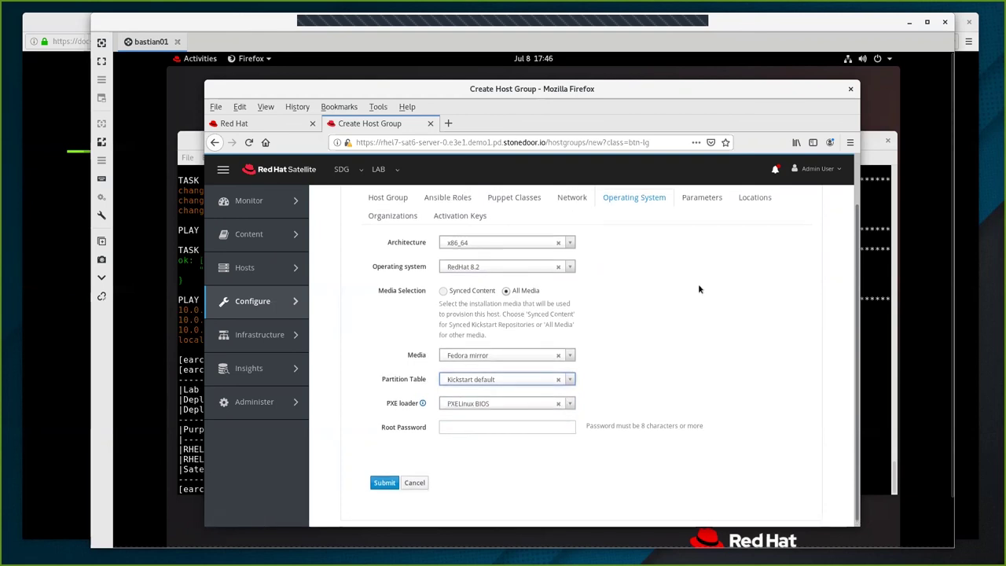
scroll(698, 290, "up", 2)
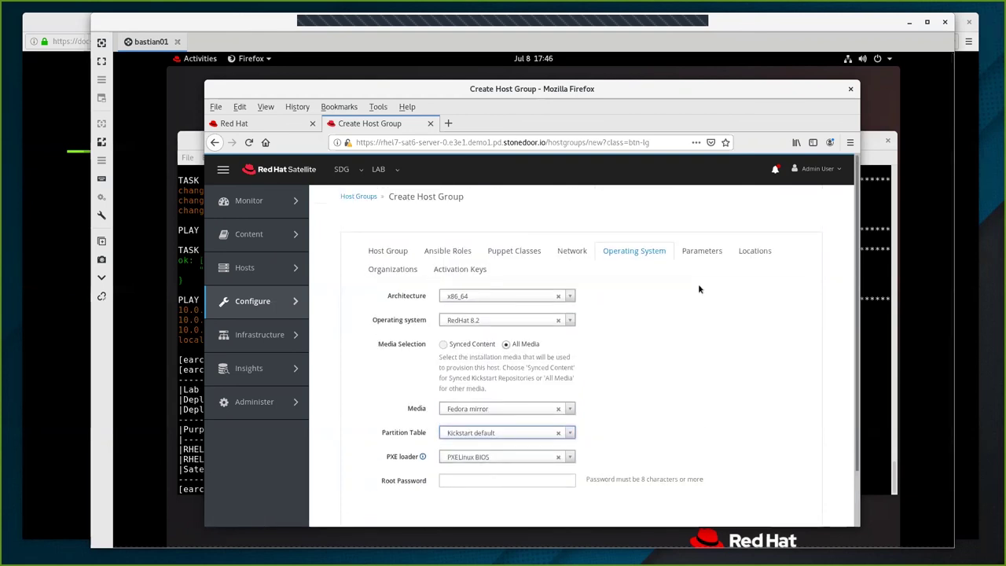
left_click(755, 251)
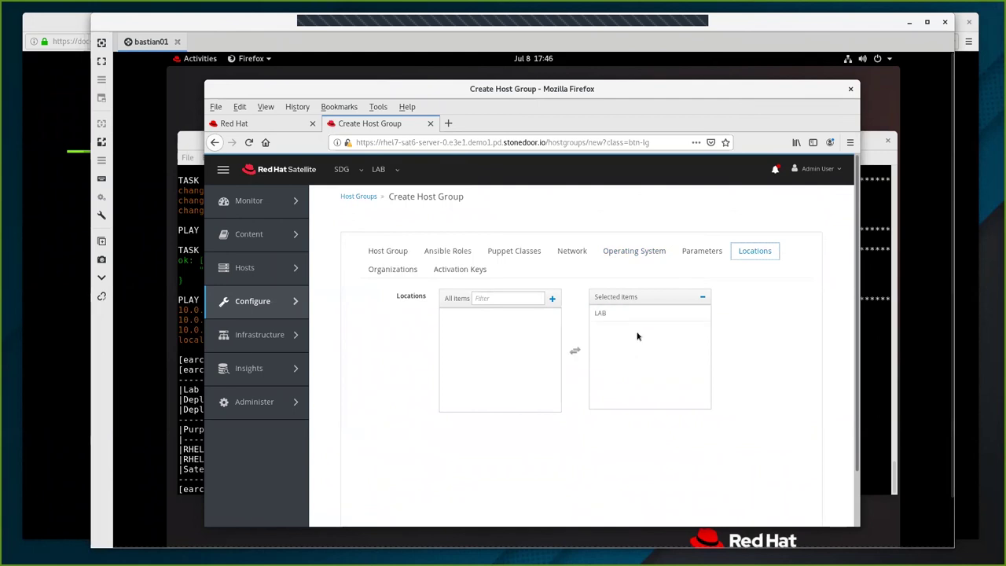
Select 55ak from the activation key suggestions for the 55hg host group.
left_click(385, 270)
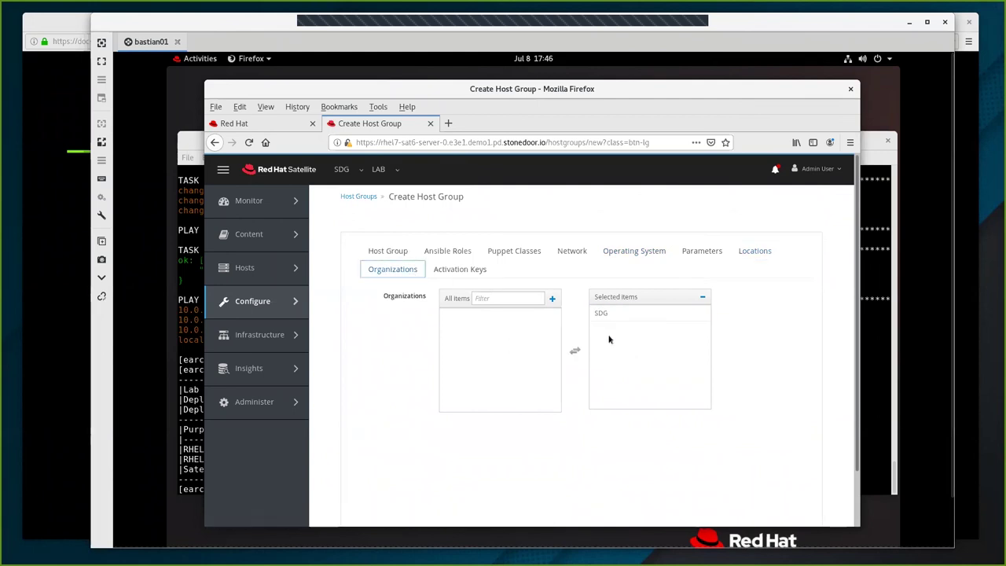
left_click(452, 271)
left_click(453, 299)
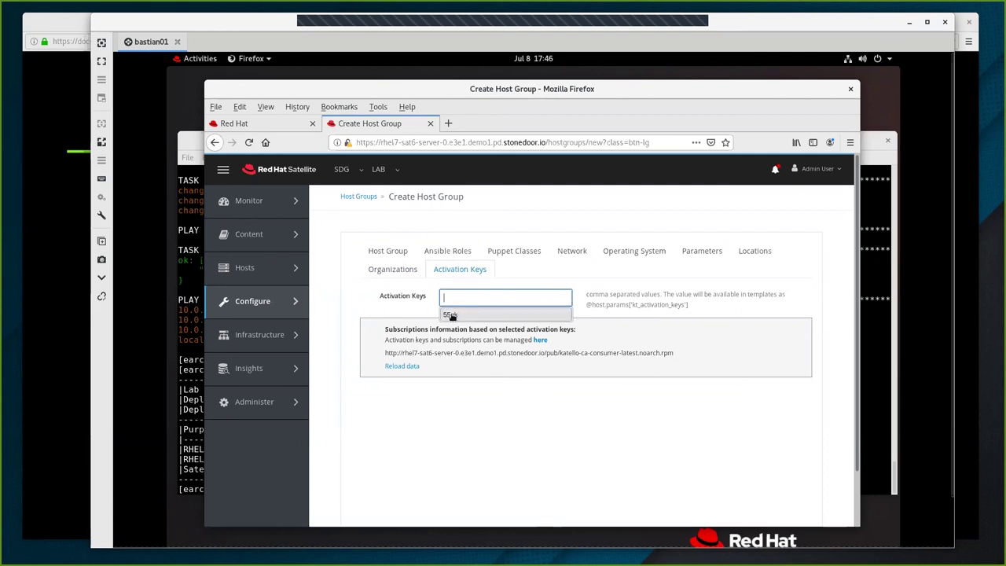
left_click(452, 315)
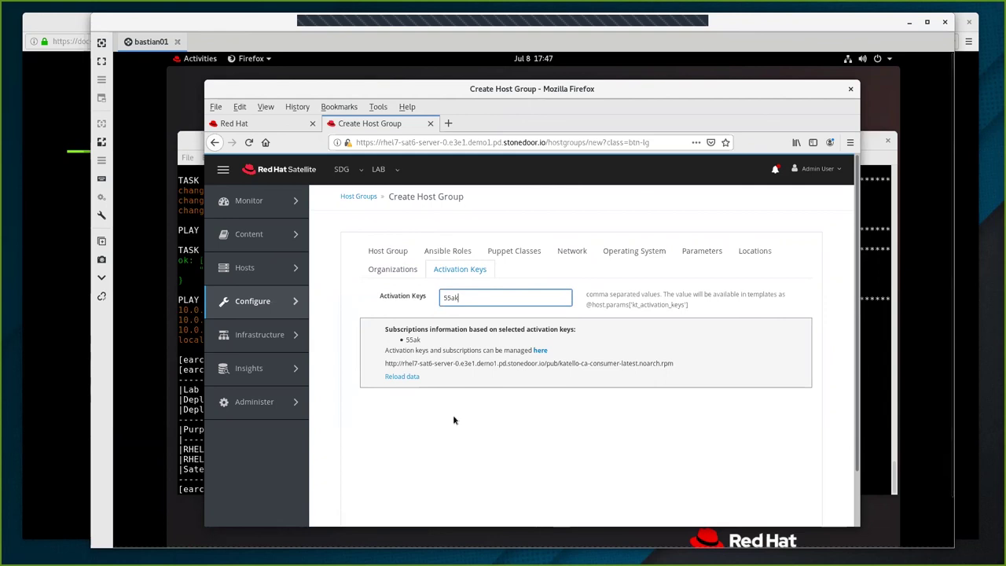
scroll(453, 414, "down", 2)
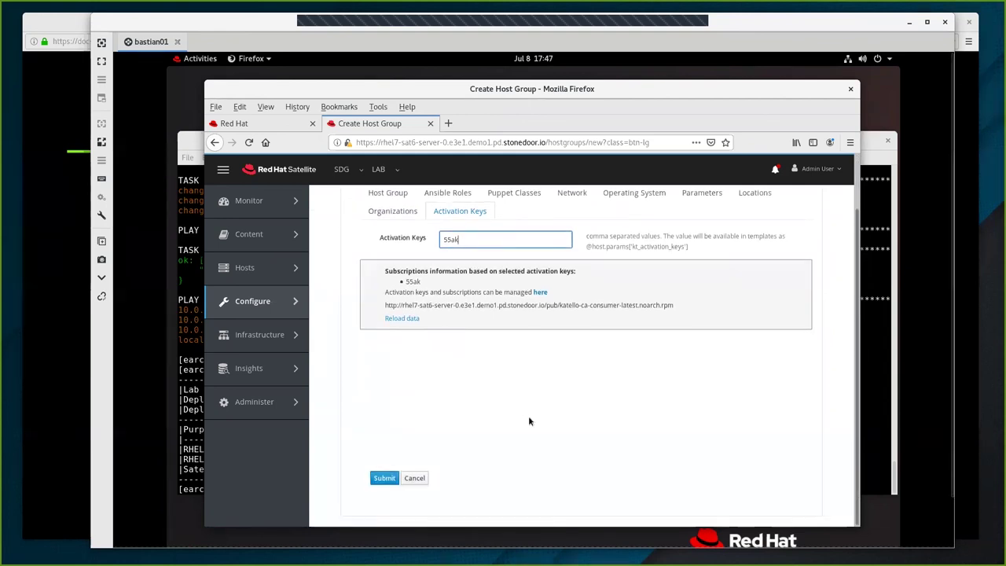
Submit the 55hg host group.
left_click(385, 479)
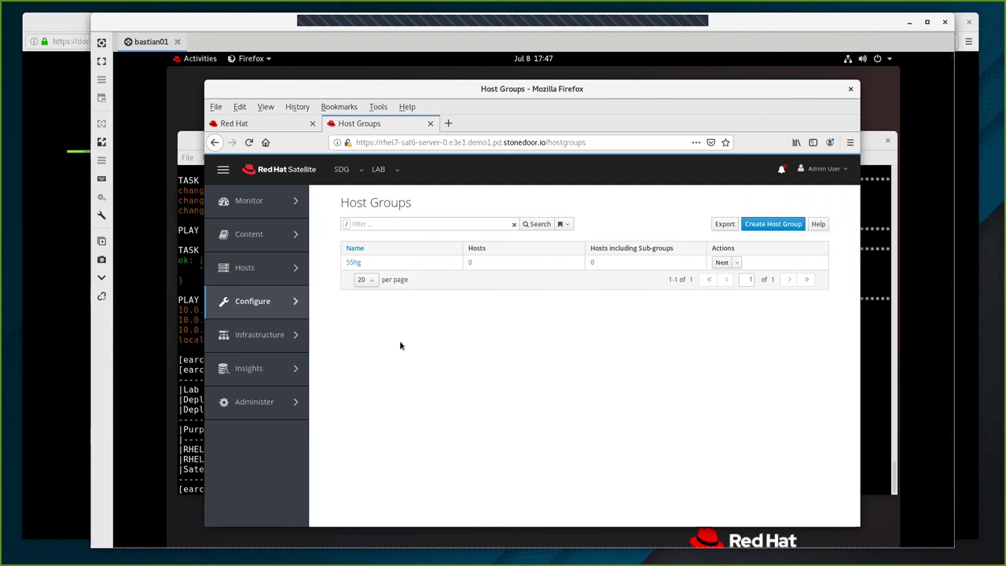
View the three hosts under Hosts > Content Hosts, then return to the terminal.
mouse_move(246, 270)
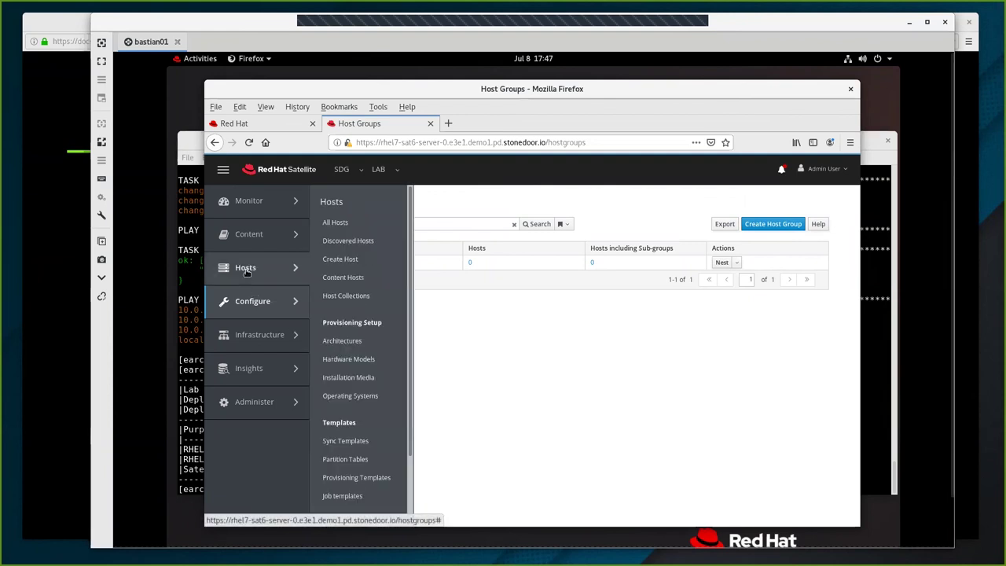
left_click(354, 279)
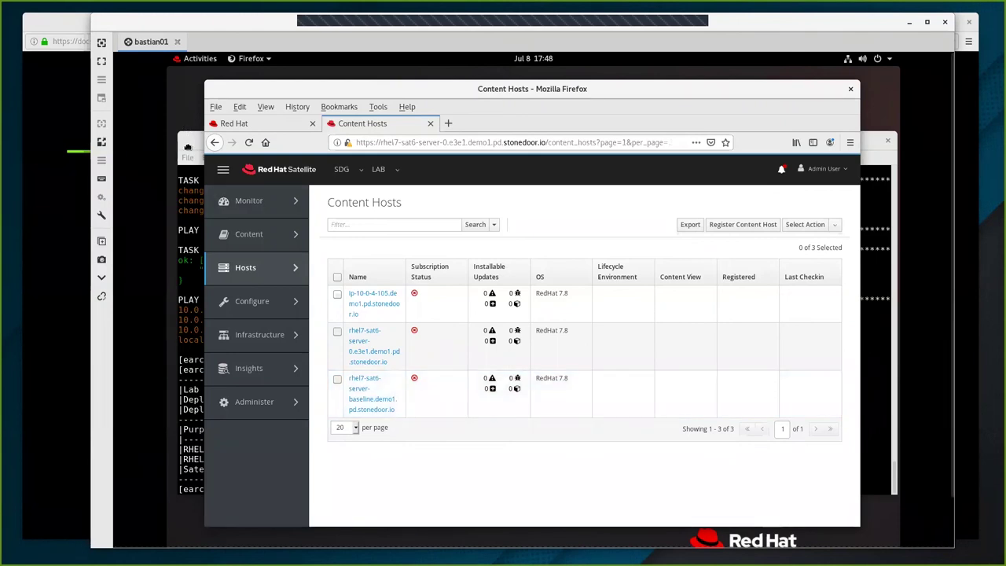
left_click(188, 151)
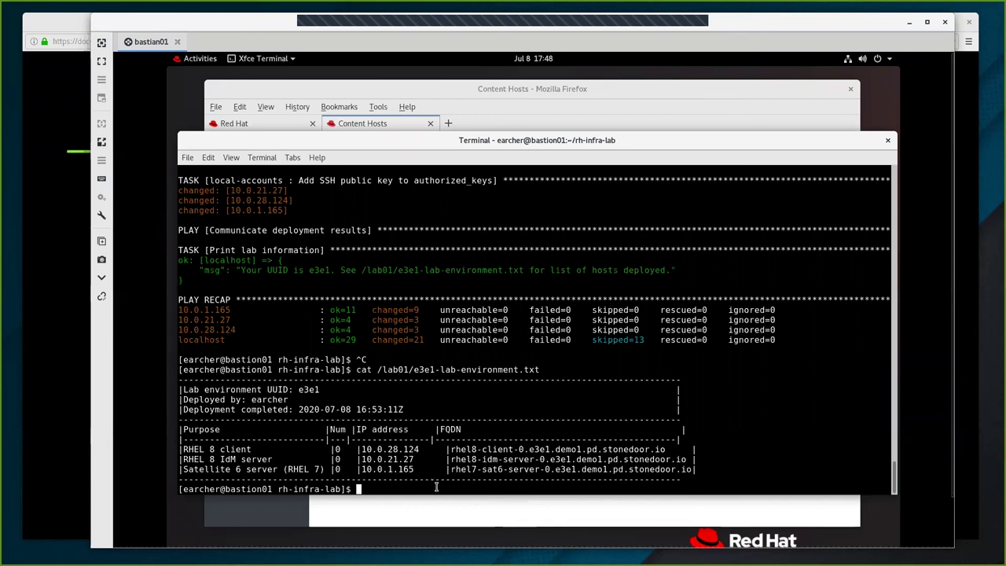
SSH to 10.0.28.124 and highlight the prompt change from bastion01 to rhel8-client.
type("ssh ")
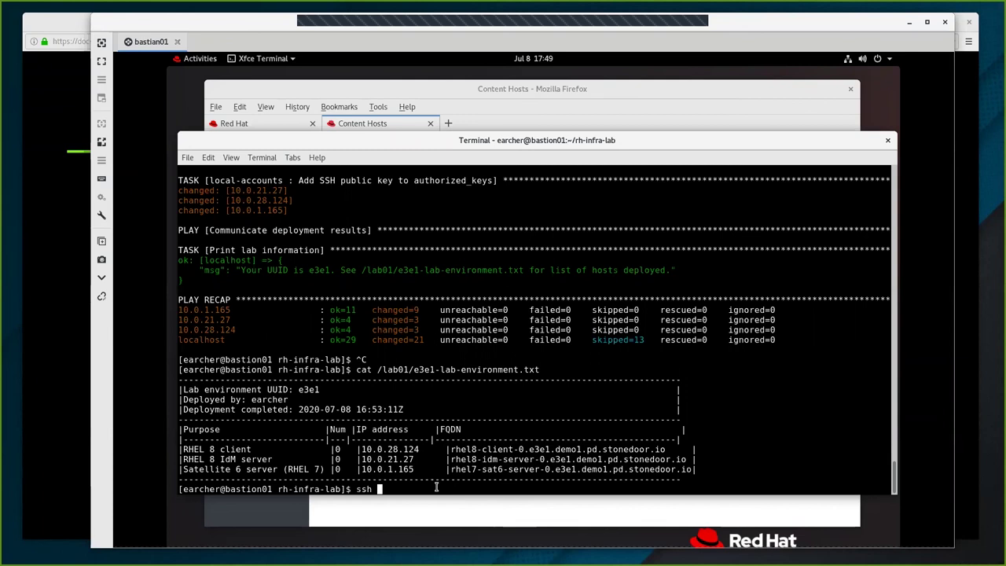
type("10.0.28.124")
key("Return")
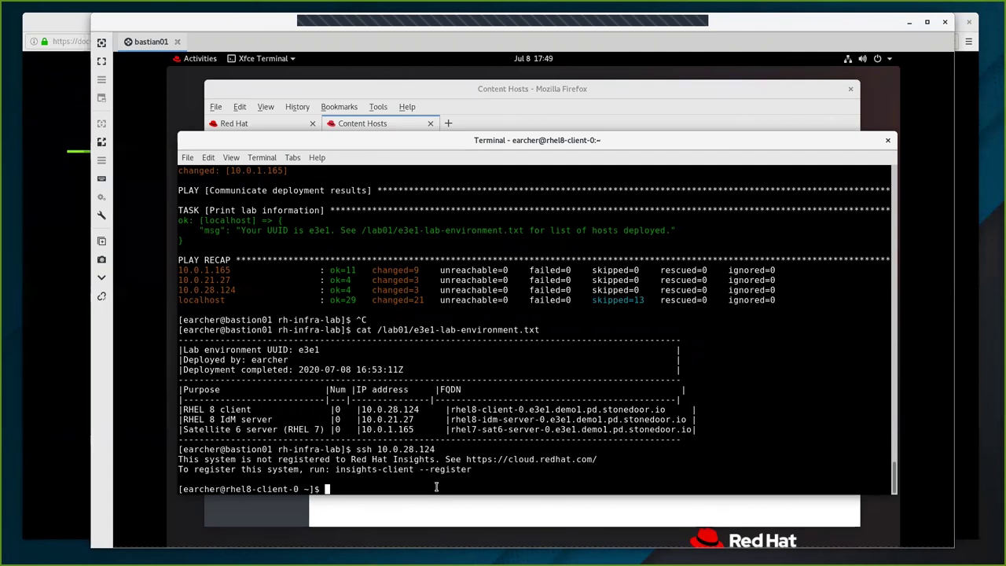
left_click_drag(223, 449, 346, 453)
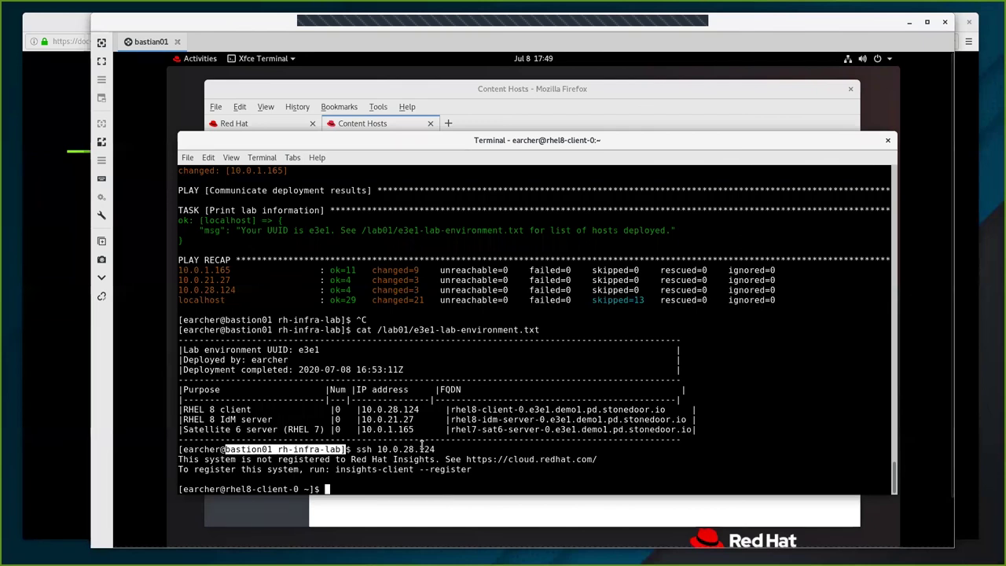
left_click_drag(225, 489, 308, 489)
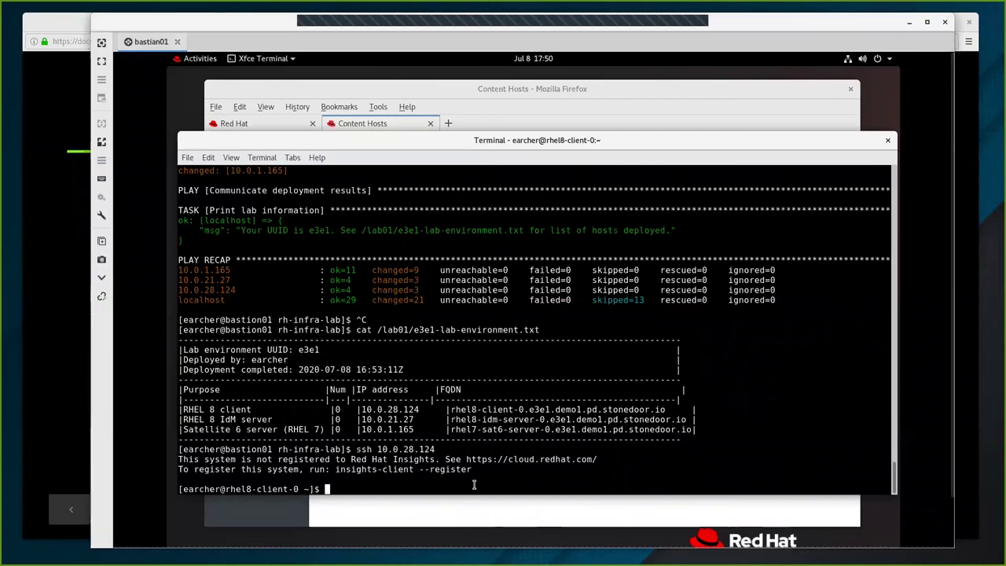
Open /etc/hosts in vi, fixing the /etc/host typo, and quit on finding it read-only.
type("vi")
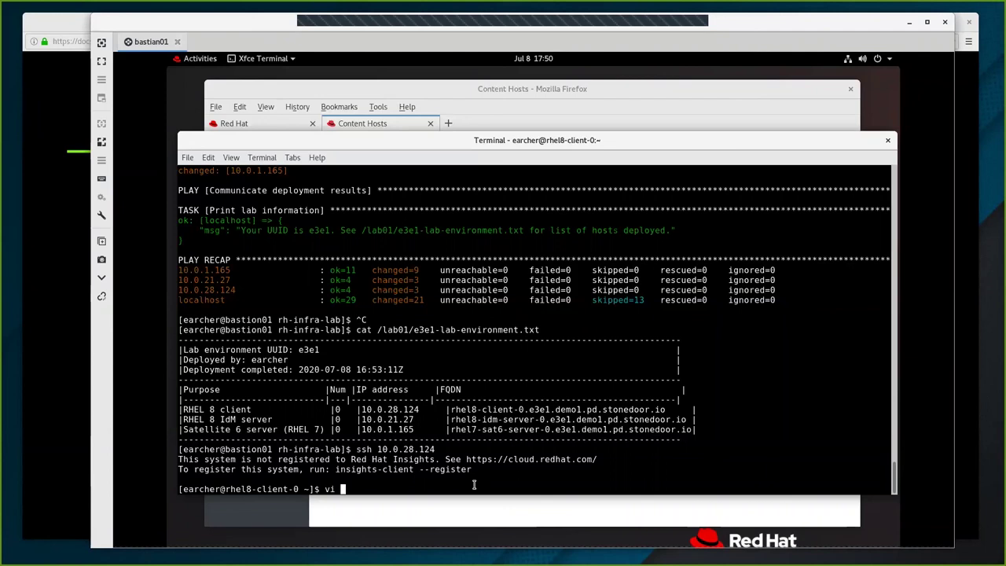
type("/etc/host")
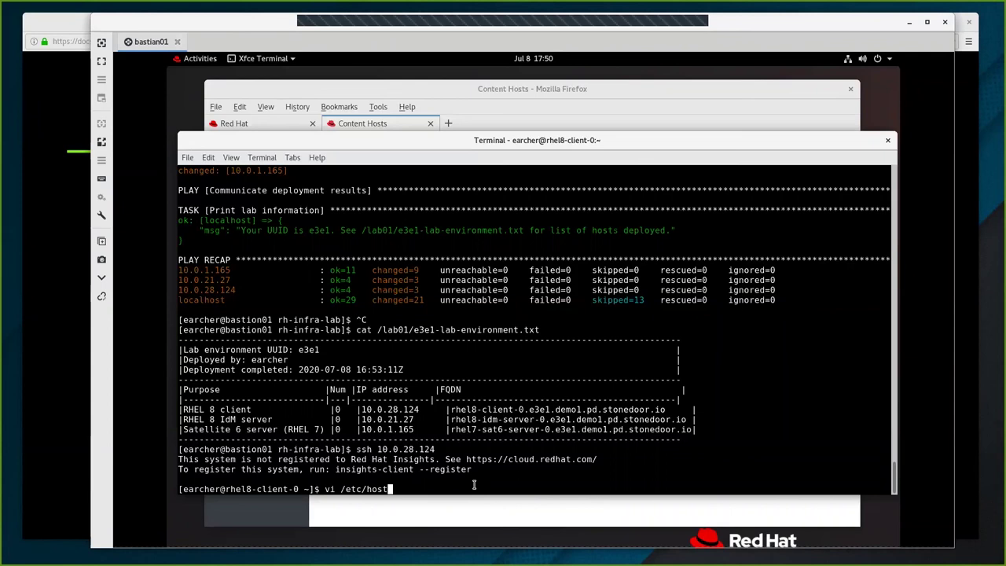
key("Return")
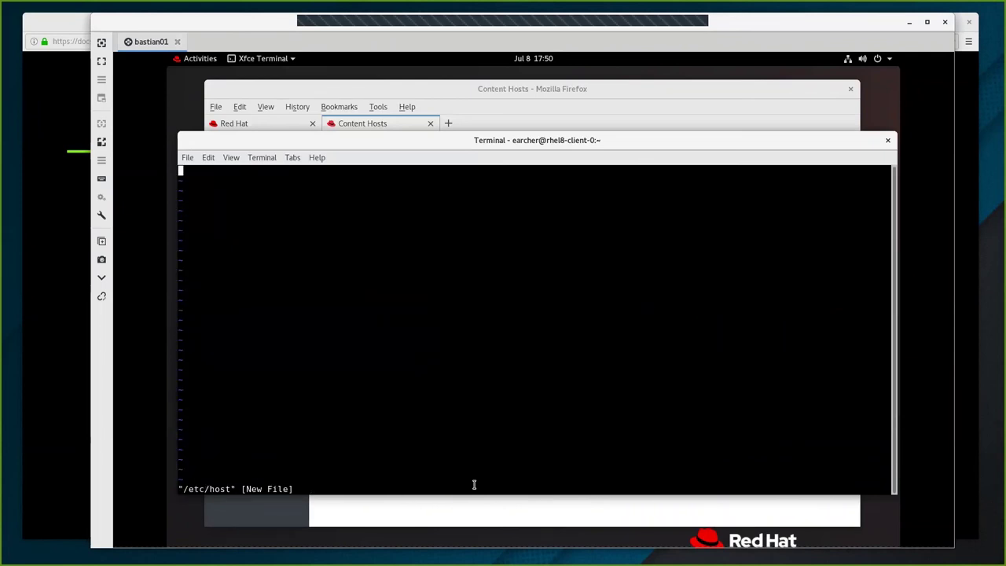
type(":q!")
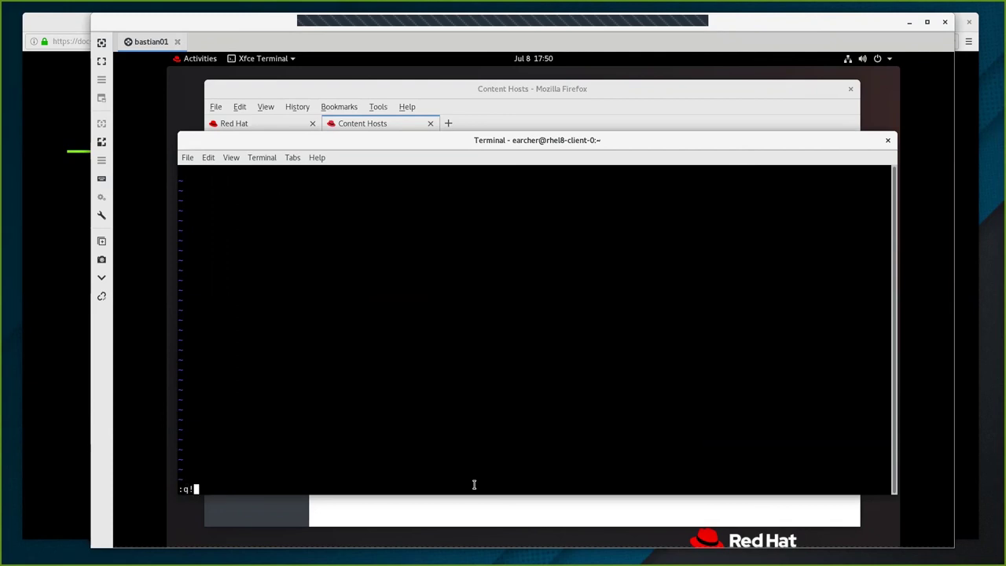
key("Return")
key("Up")
type("s")
key("Return")
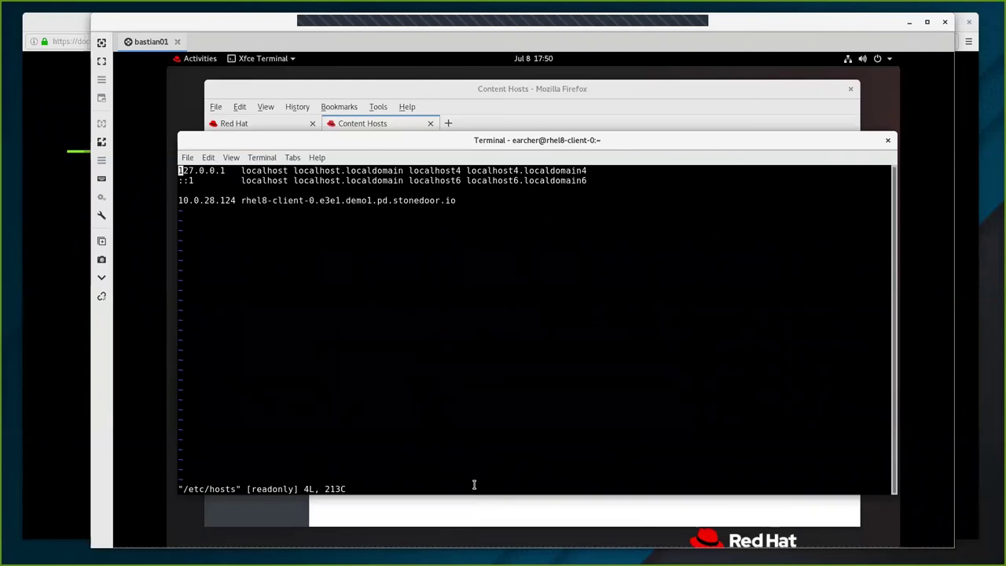
key("Down")
key("Down")
key("Down")
key("i")
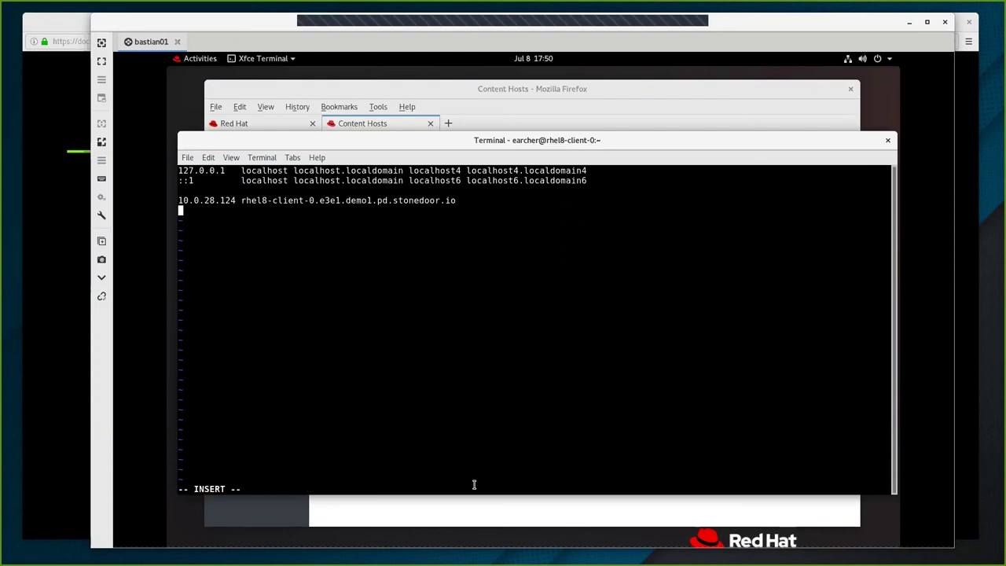
key("Escape")
type(":q!")
key("Return")
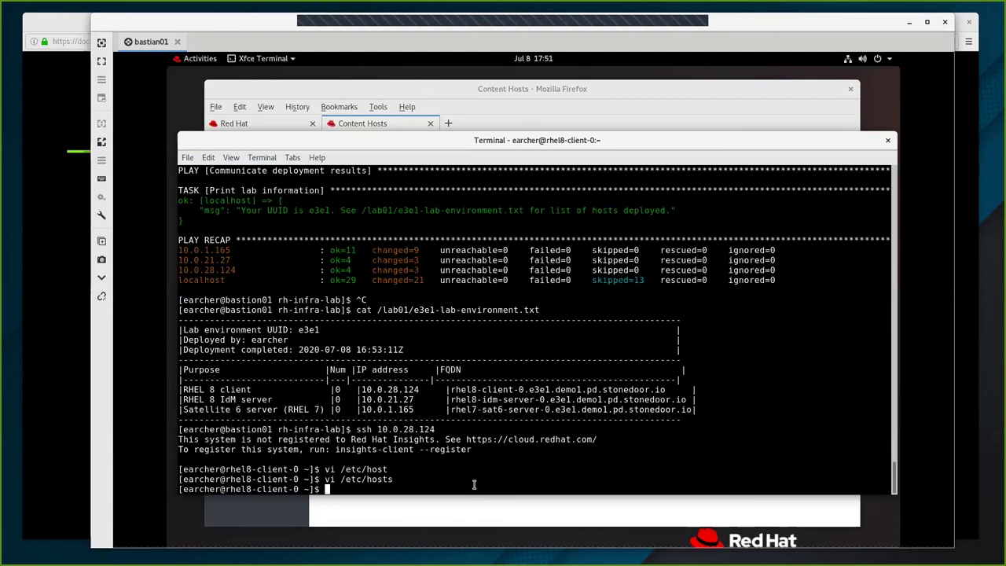
Reopen /etc/hosts in vi with sudo.
key("Up")
key("Left")
key("Left")
key("Left")
key("Left")
key("Left")
key("Left")
key("Left")
key("Home")
type("sudo")
key("Return")
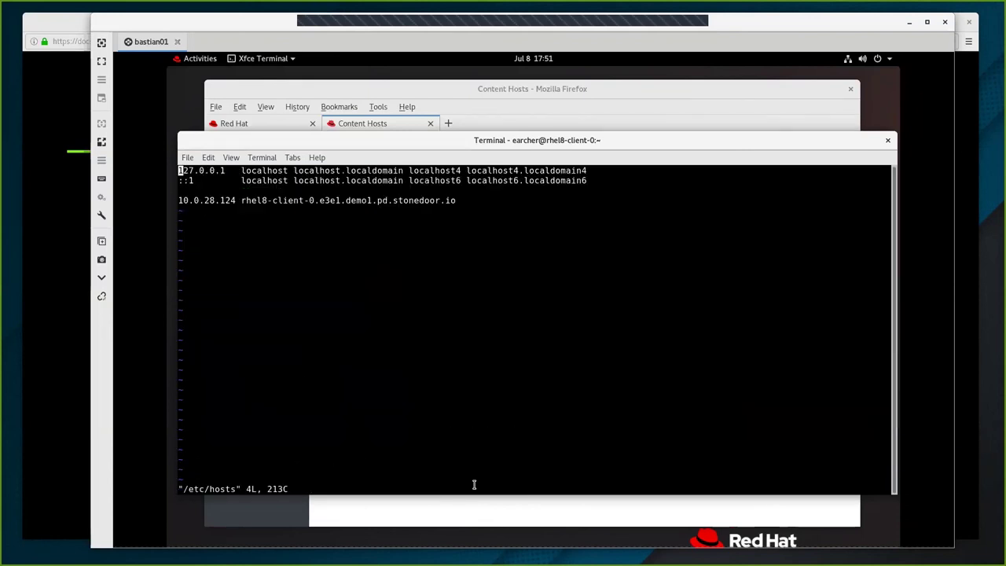
Add the line 10.0.1.165 rhel7-sat6-server-0.e3e1.demo1.pd.stonedoor.io and save with :wq.
key("Down")
key("Down")
key("Down")
type("o")
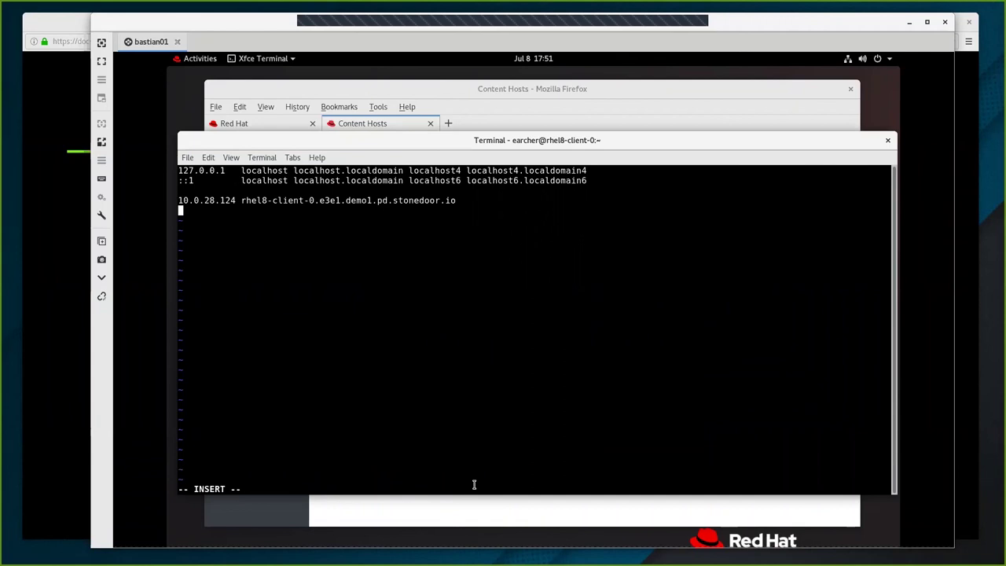
type("10.0.1.165")
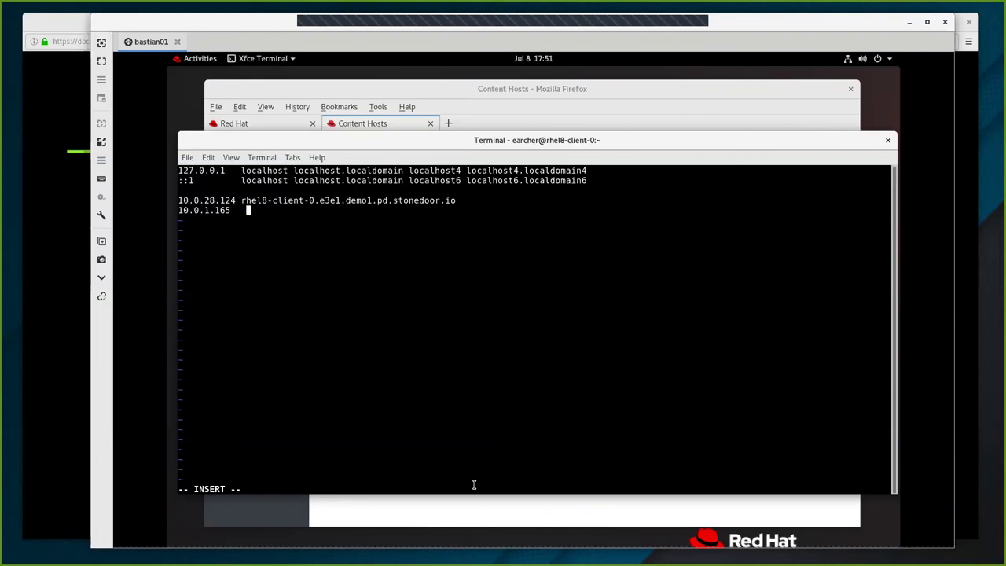
right_click(302, 315)
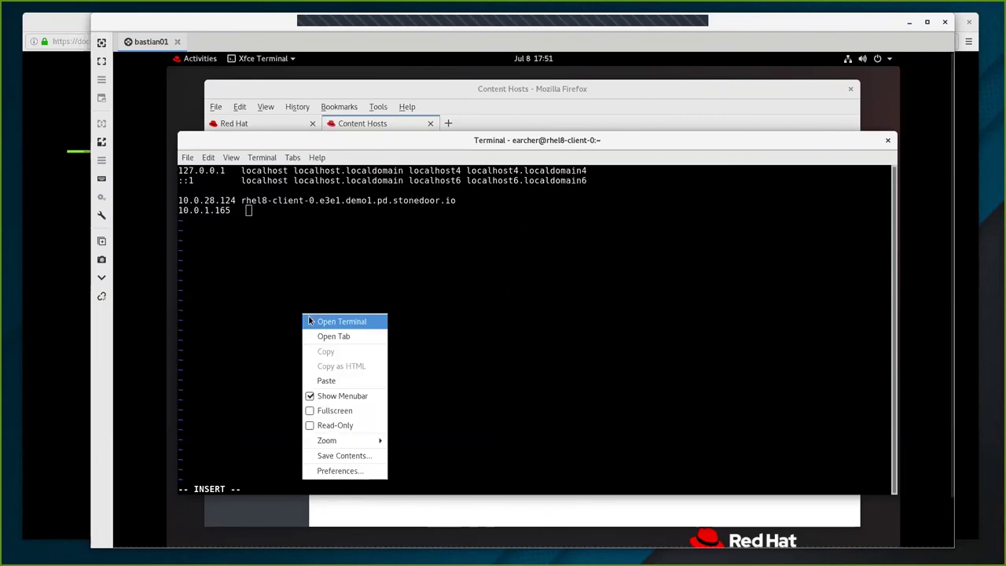
left_click(333, 380)
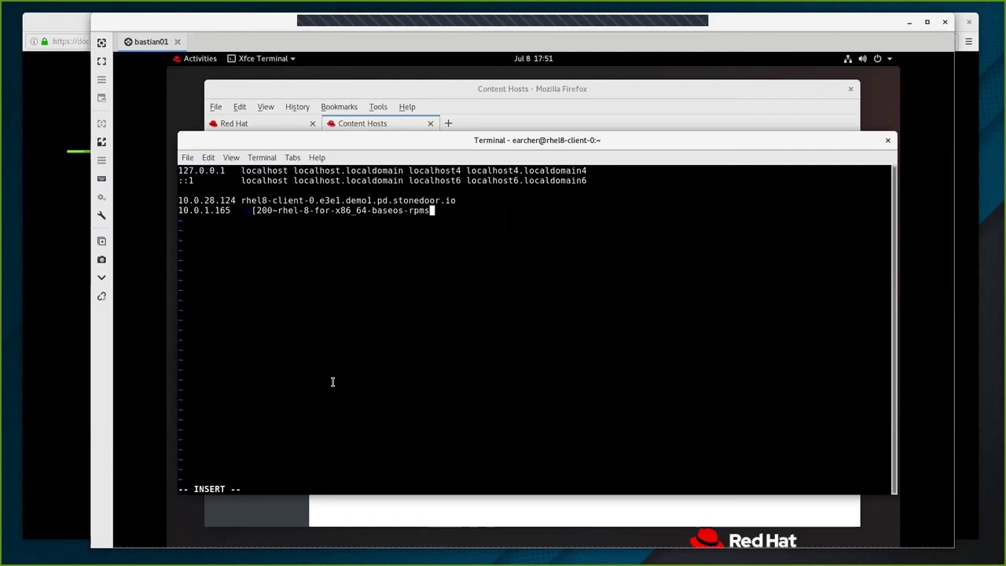
key("BackSpace")
key("BackSpace")
key("BackSpace")
key("BackSpace")
key("BackSpace")
key("BackSpace")
key("BackSpace")
key("BackSpace")
key("BackSpace")
key("BackSpace")
key("BackSpace")
key("BackSpace")
key("BackSpace")
key("BackSpace")
key("BackSpace")
key("BackSpace")
key("BackSpace")
key("BackSpace")
key("BackSpace")
key("BackSpace")
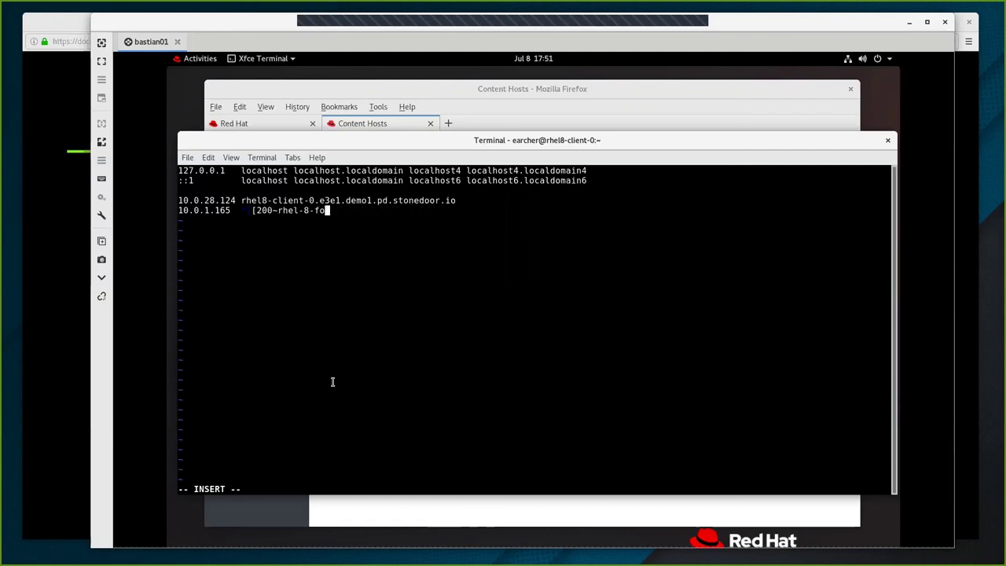
key("BackSpace")
key("BackSpace")
key("BackSpace")
key("BackSpace")
key("BackSpace")
key("BackSpace")
key("BackSpace")
key("BackSpace")
key("BackSpace")
key("BackSpace")
key("BackSpace")
key("BackSpace")
type("rhel7")
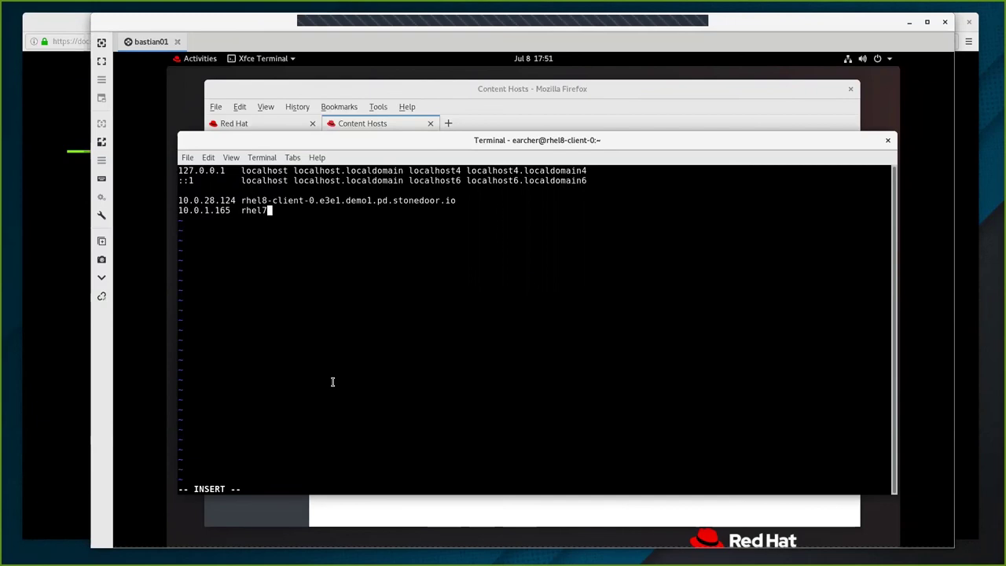
type("-sat")
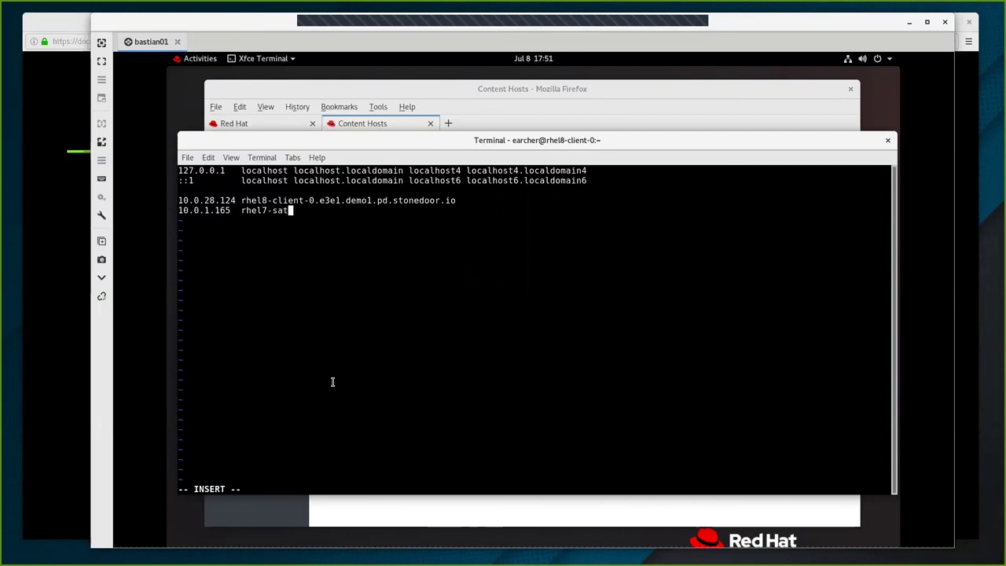
type("6-server-0.e3e1.")
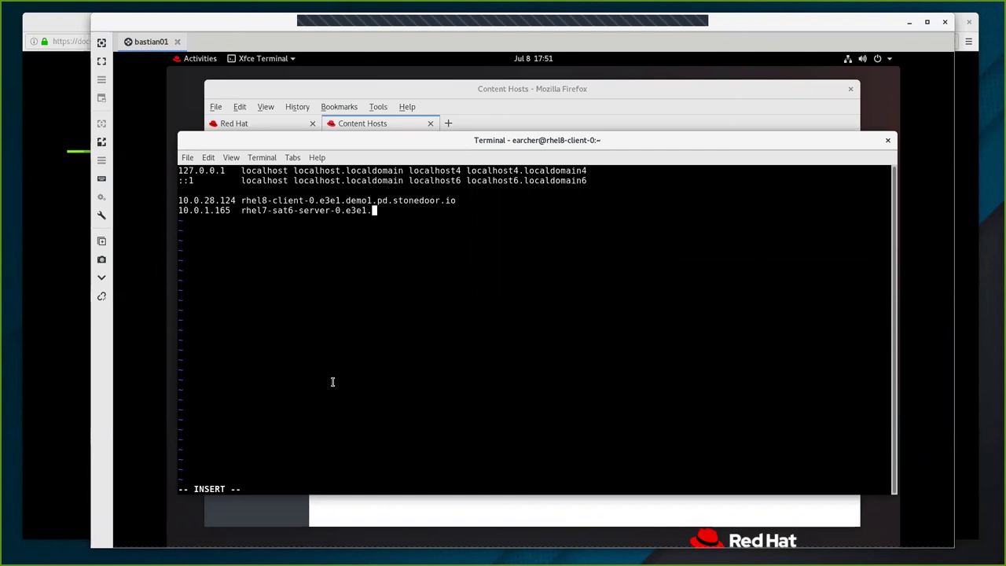
type("demo1.")
type("pd.sto")
type("orr.io")
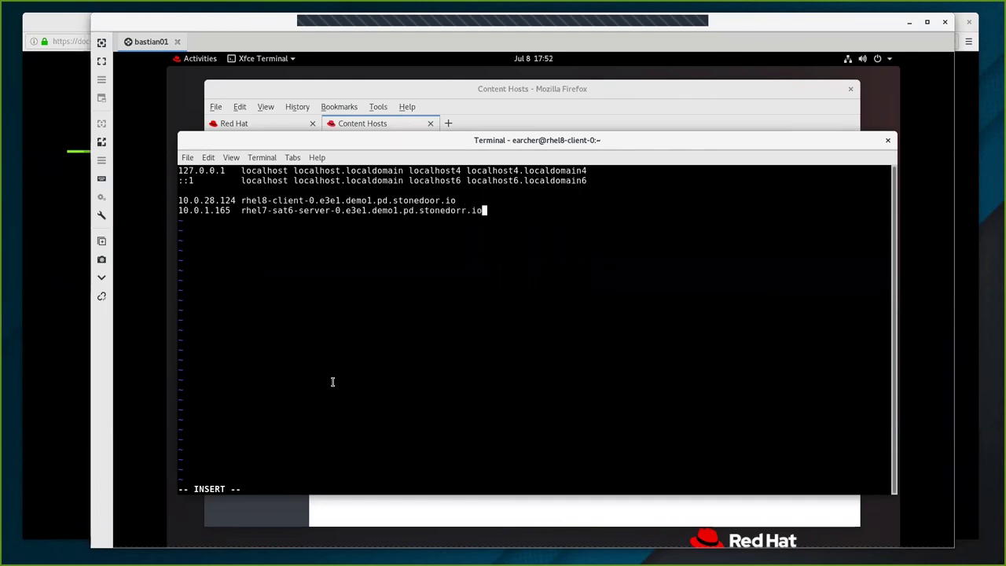
key("BackSpace")
key("BackSpace")
key("BackSpace")
key("BackSpace")
key("BackSpace")
type("or.io")
key("Escape")
type(":wq")
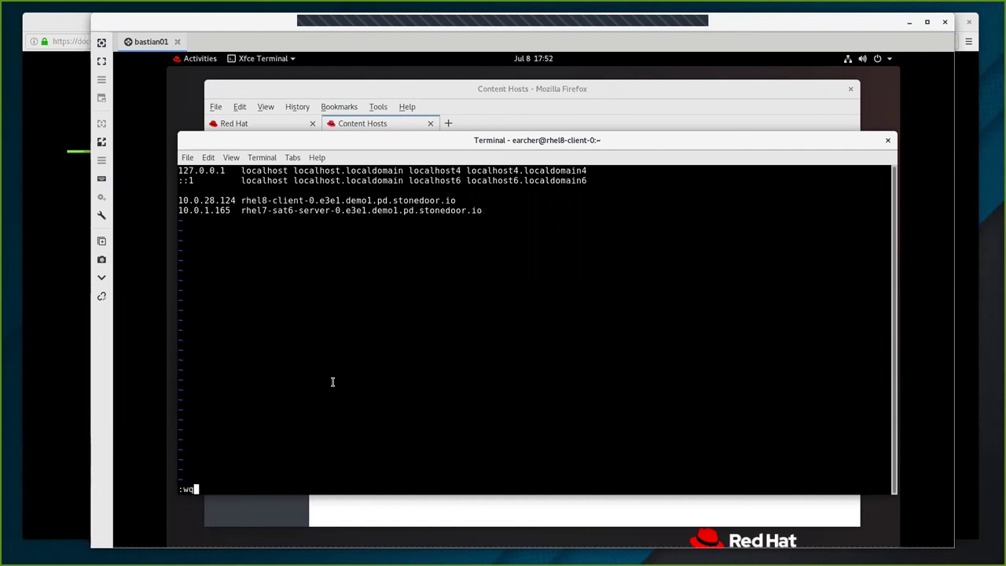
key("Return")
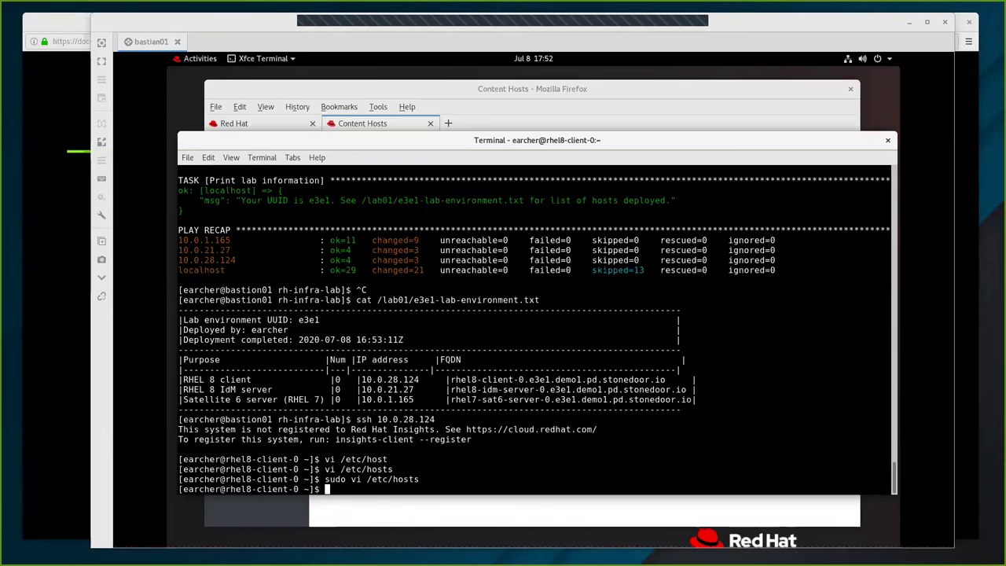
right_click(453, 451)
left_click(481, 350)
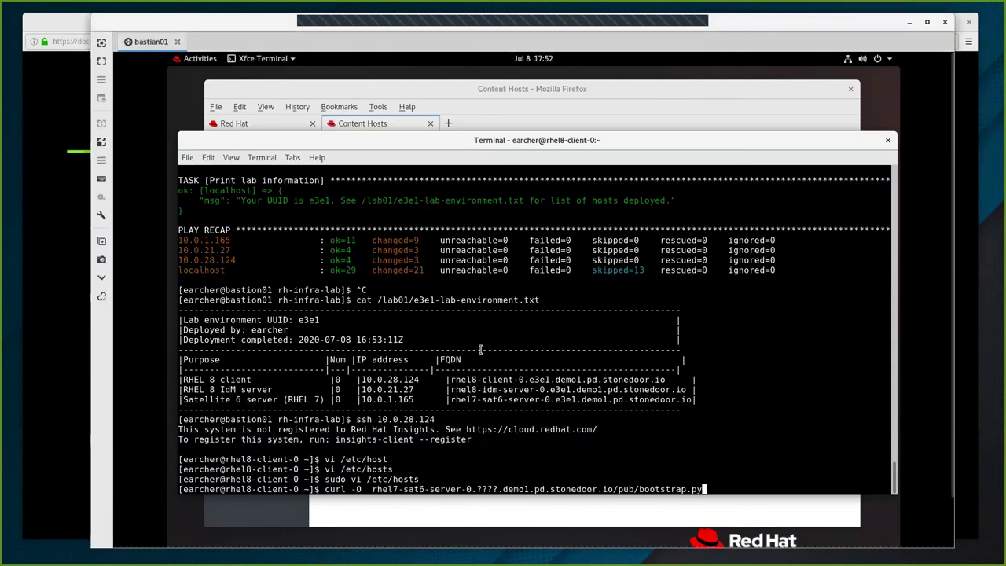
key("Return")
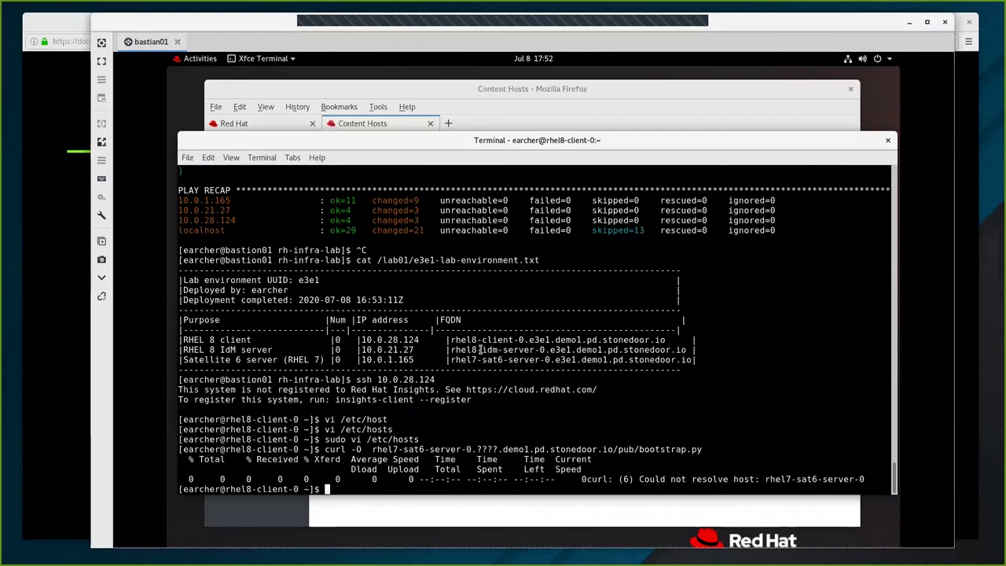
key("Up")
key("Left")
key("Left")
key("Left")
key("Left")
key("Left")
key("Left")
key("Left")
key("Left")
key("Left")
key("Left")
key("Left")
key("Left")
key("Left")
key("Left")
key("Left")
key("Left")
key("Left")
key("Left")
key("Left")
key("Left")
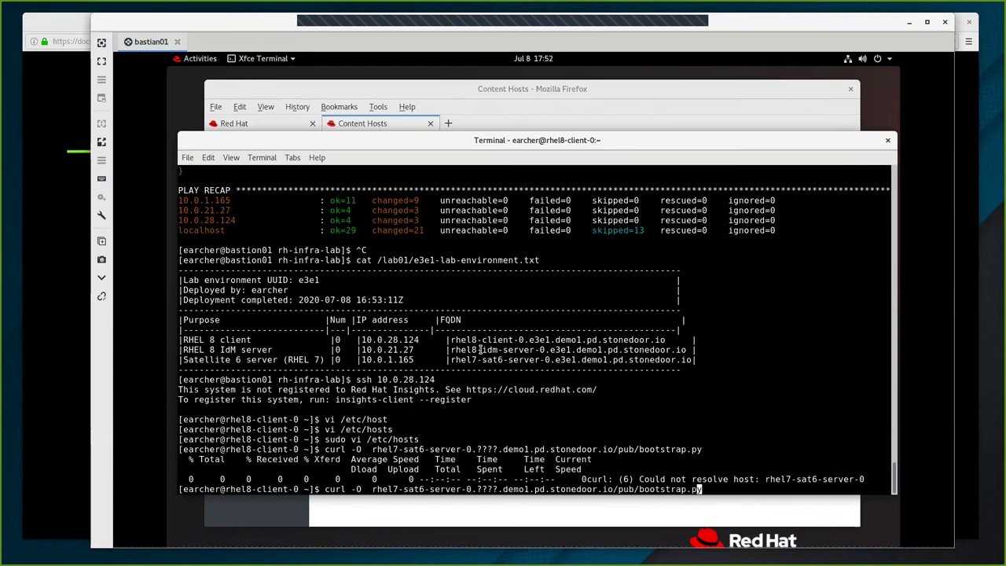
key("Left")
key("Left")
key("Left")
key("Left")
key("Left")
key("Left")
key("Left")
key("Left")
key("Left")
key("Left")
key("Left")
key("Left")
key("Left")
key("Left")
key("Left")
key("Left")
key("Left")
key("Left")
key("Left")
key("Left")
key("Left")
key("Left")
key("Left")
key("Left")
key("Left")
key("Left")
key("Left")
key("Left")
key("Left")
type("t")
type("ttps")
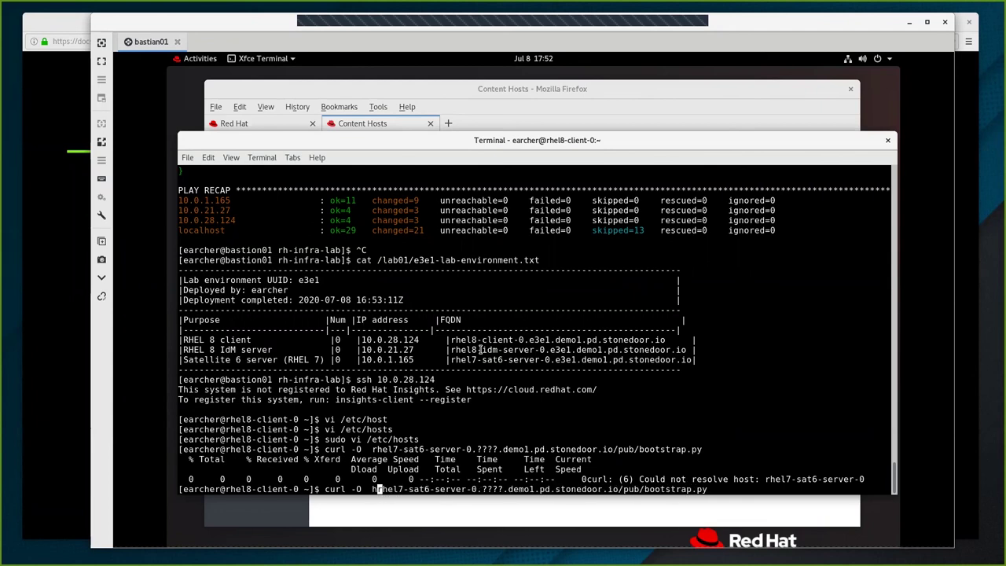
type("://")
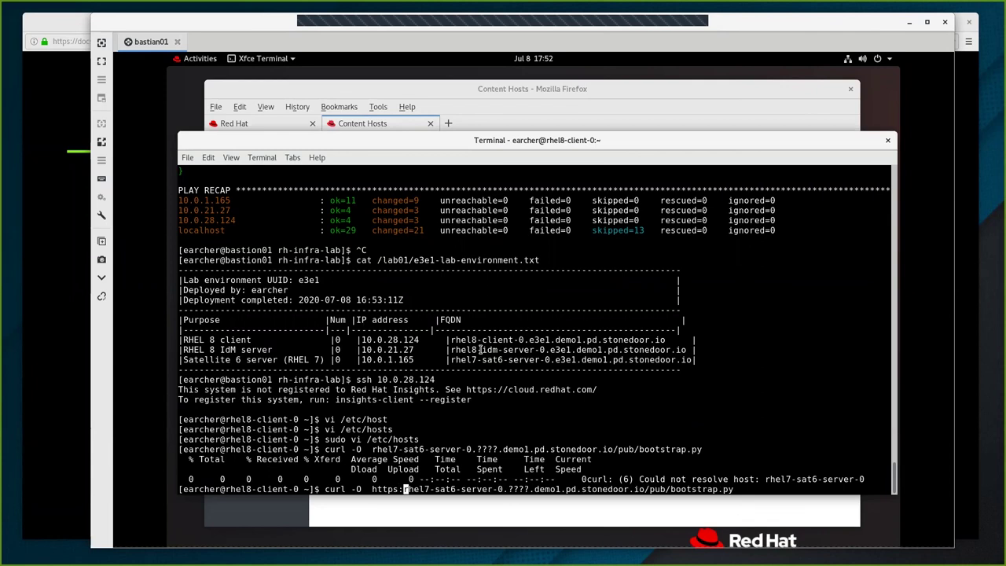
key("Return")
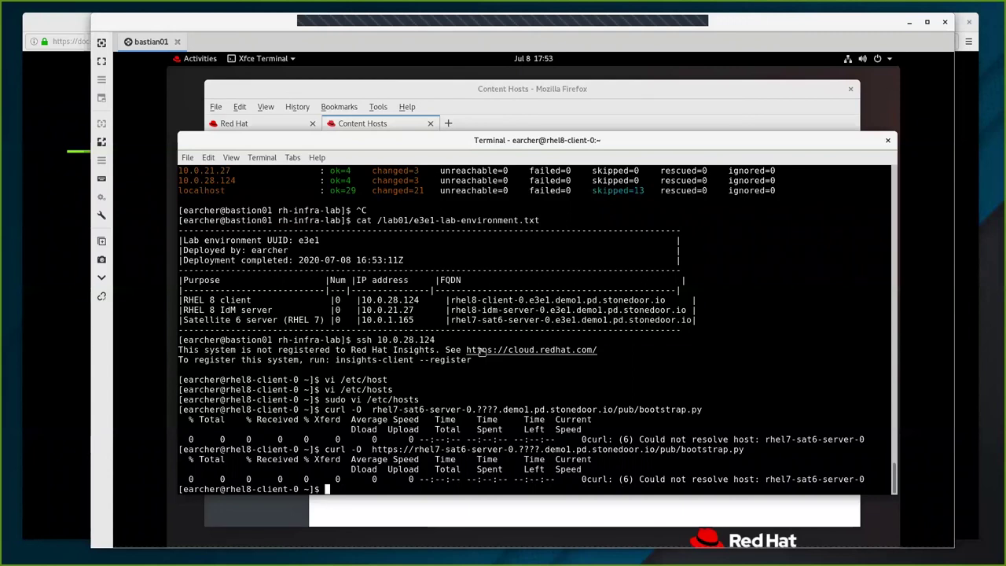
Replace the ???? hostname placeholder with e3e1, drop the https: prefix, and rerun the download.
key("Up")
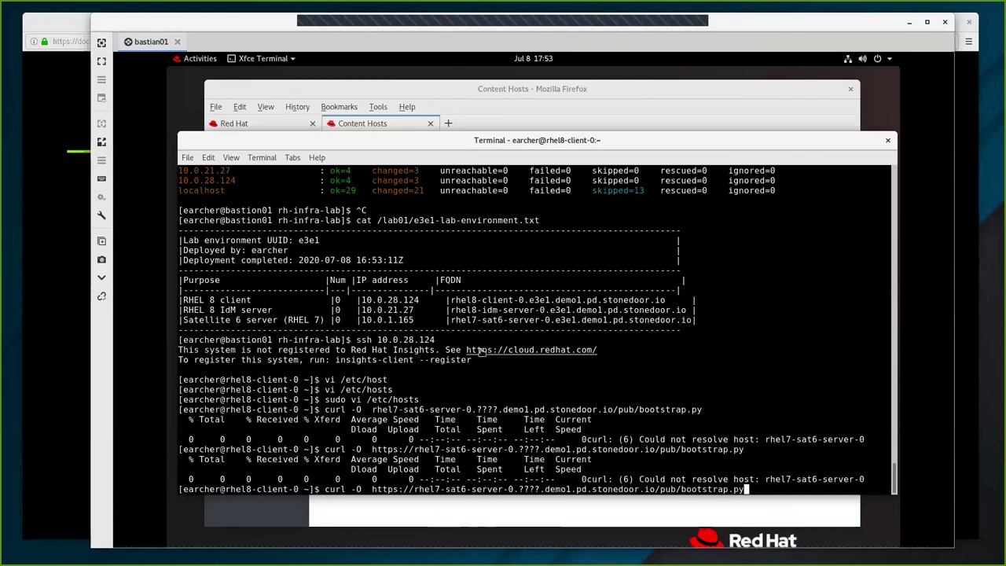
key("Left")
key("Left")
key("Left")
key("Left")
key("Left")
key("Left")
key("Left")
key("Left")
key("Left")
key("Left")
key("Left")
key("Left")
key("Left")
key("Left")
key("Left")
key("Left")
key("Left")
key("Left")
key("Left")
key("Left")
key("Left")
key("Left")
key("Left")
key("Left")
key("Left")
key("Left")
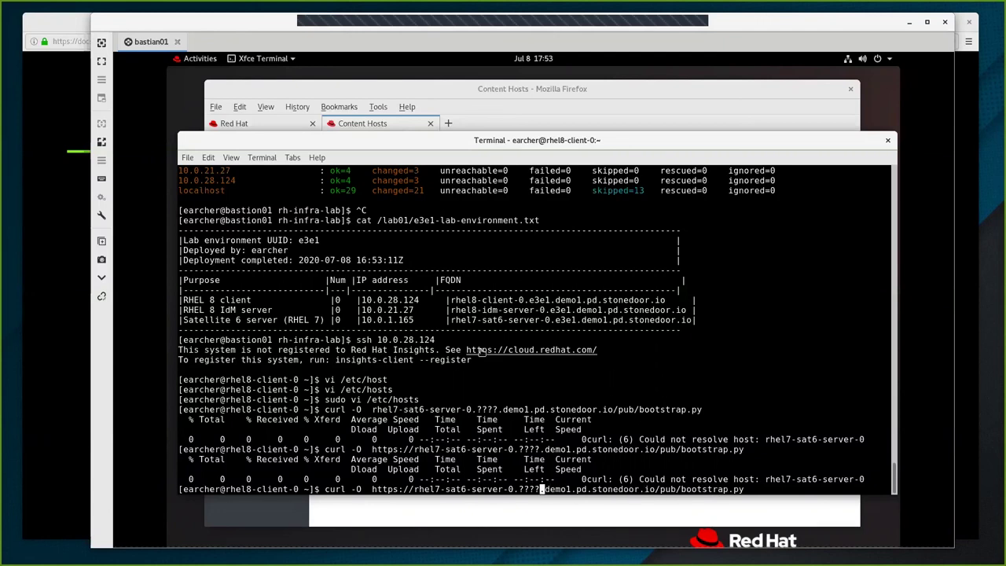
key("BackSpace")
key("BackSpace")
key("BackSpace")
key("BackSpace")
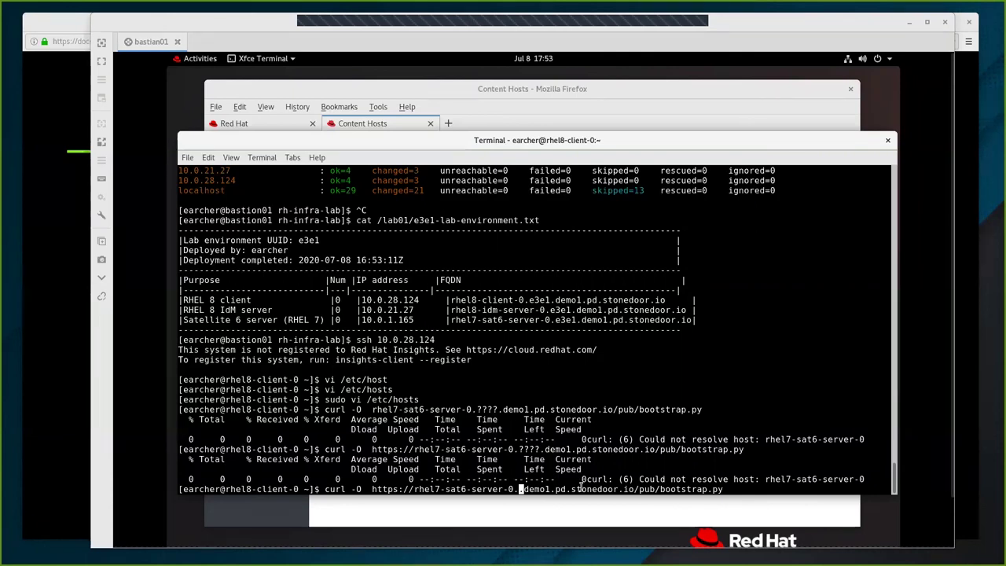
type("e3e1")
key("Left")
key("Left")
key("Left")
key("Left")
key("Left")
key("Left")
key("Left")
key("Left")
key("Left")
key("Left")
key("Left")
key("Left")
key("Left")
key("Left")
key("Left")
key("Left")
key("Left")
key("Left")
key("Left")
key("Left")
key("Left")
key("Left")
key("Delete")
key("Delete")
key("BackSpace")
key("BackSpace")
key("BackSpace")
key("BackSpace")
key("BackSpace")
key("BackSpace")
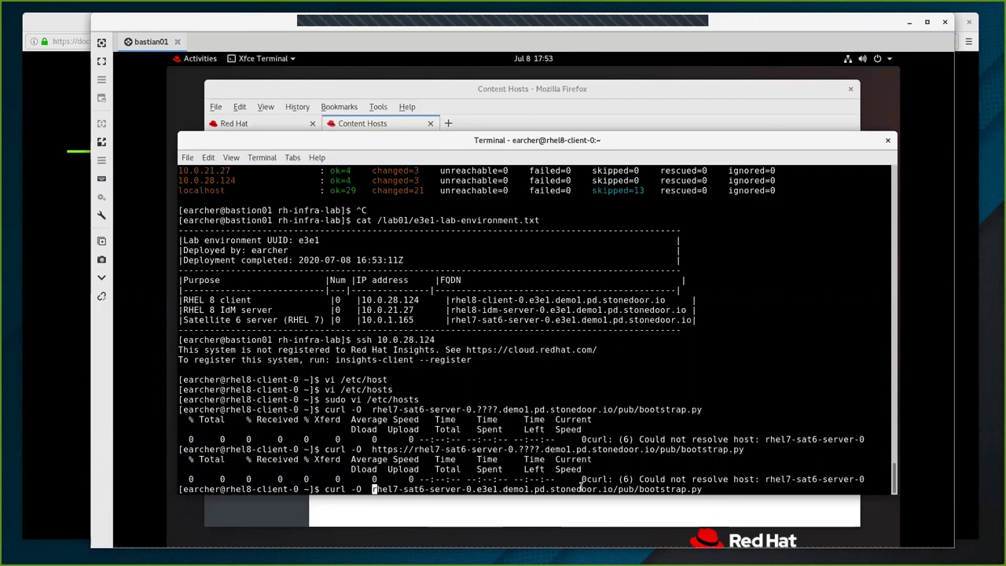
key("Return")
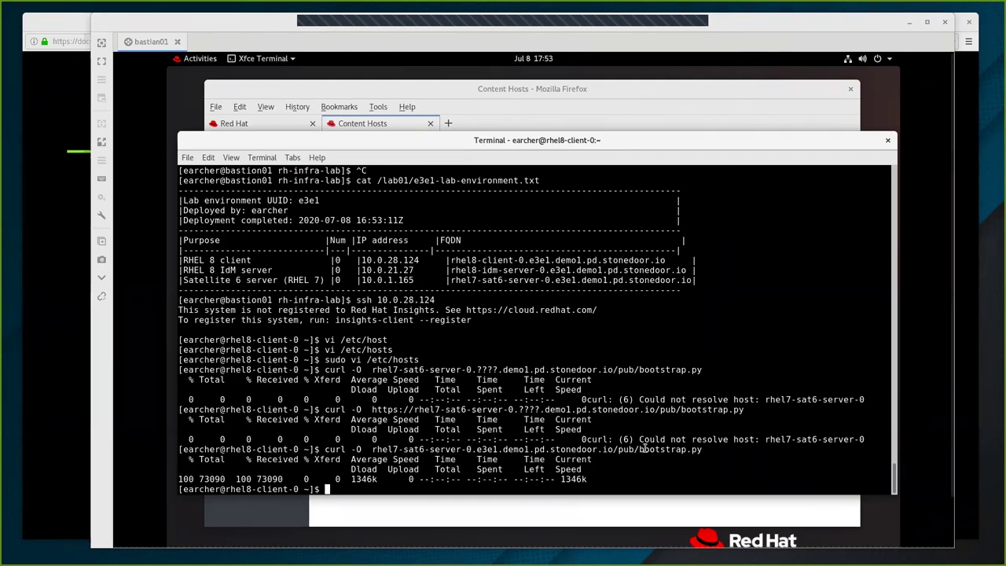
right_click(661, 472)
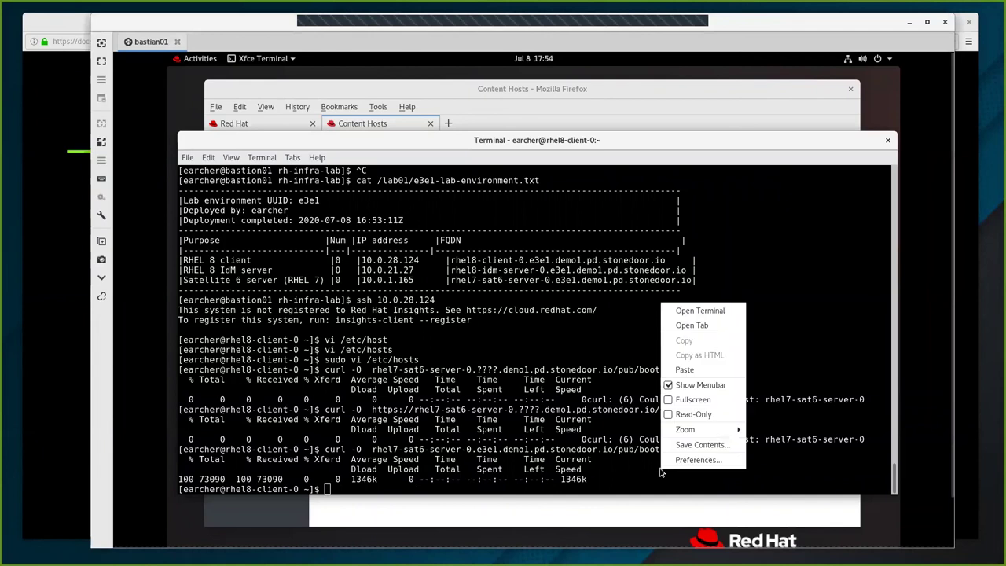
Paste and run 'chmod a+x bootstrap.py' to make the script executable.
left_click(685, 370)
key("Return")
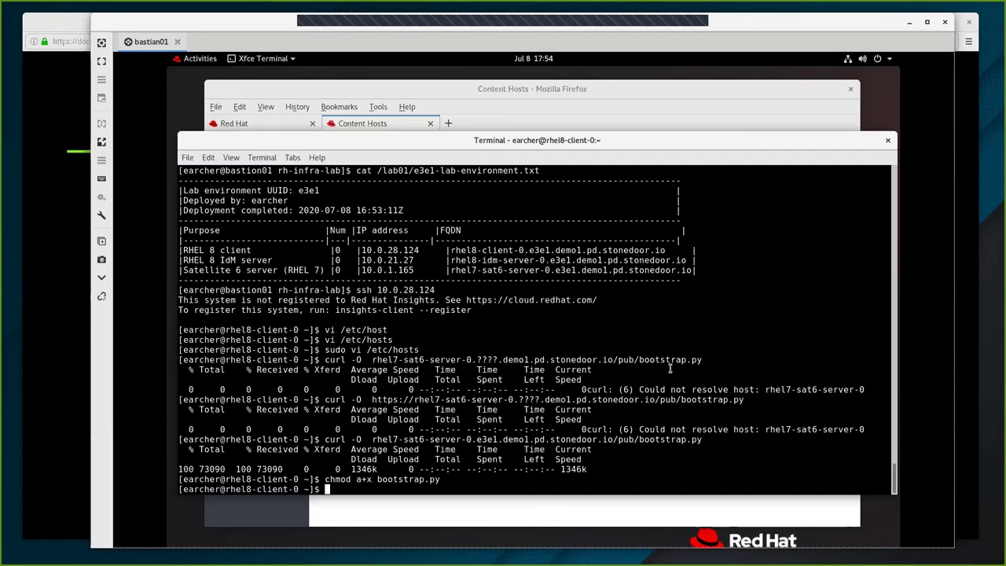
key("Return")
key("Return")
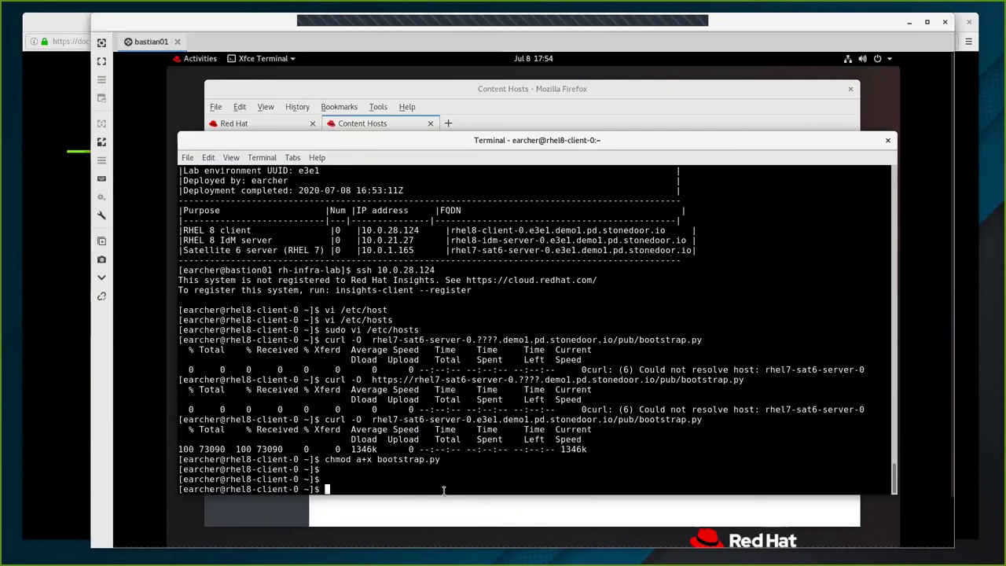
Paste the sudo platform-python bootstrap.py registration command, bringing up the Unsafe Paste warning.
double_click(438, 480)
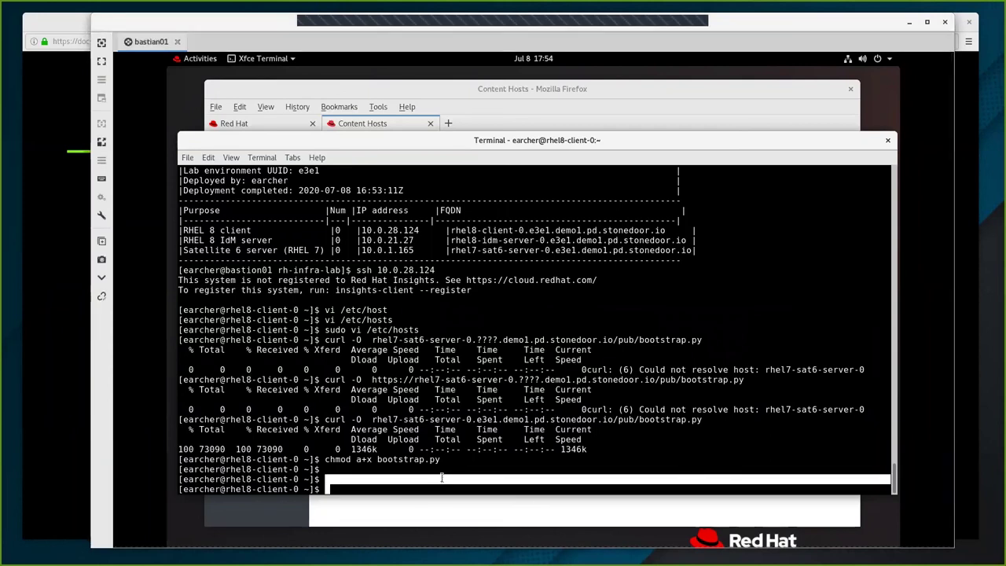
left_click(467, 481)
right_click(468, 485)
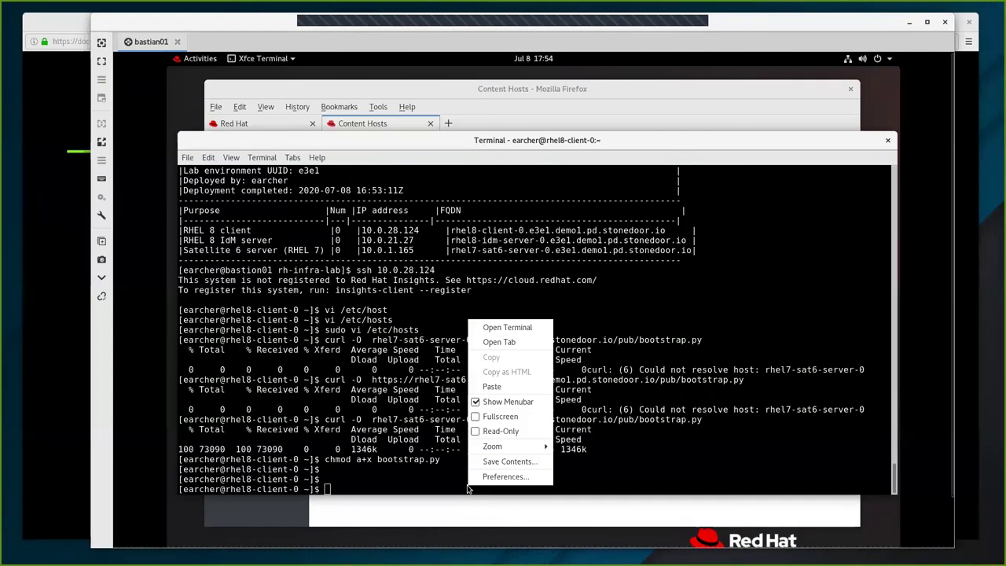
left_click(491, 388)
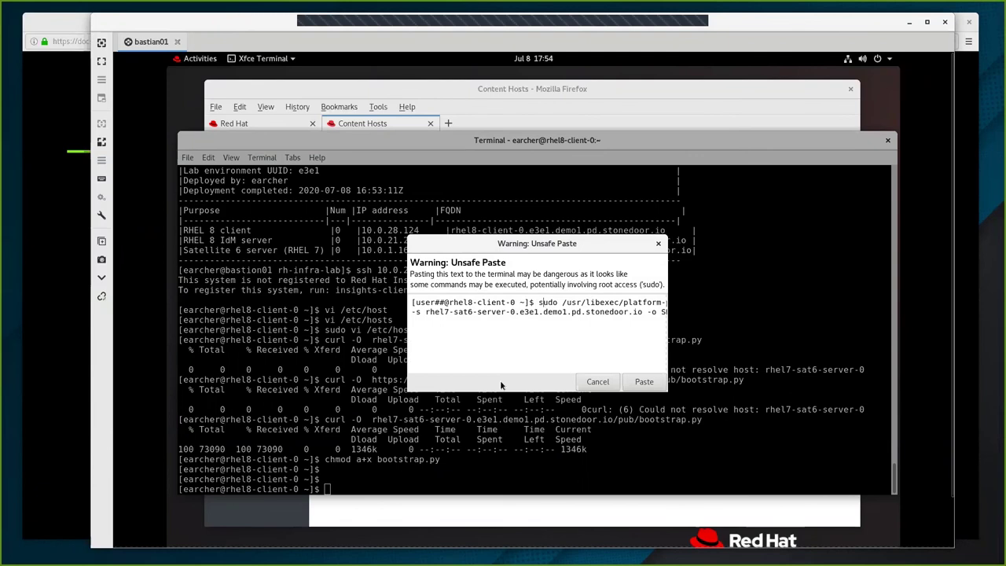
In the Unsafe Paste preview, delete the line break so the registration command is one line.
key("Right")
key("Right")
key("Right")
key("Right")
key("Right")
key("Right")
key("Right")
key("Right")
key("Right")
key("Right")
key("Right")
key("Right")
key("Right")
key("Right")
key("Right")
key("Right")
key("Right")
key("Right")
key("Right")
key("Right")
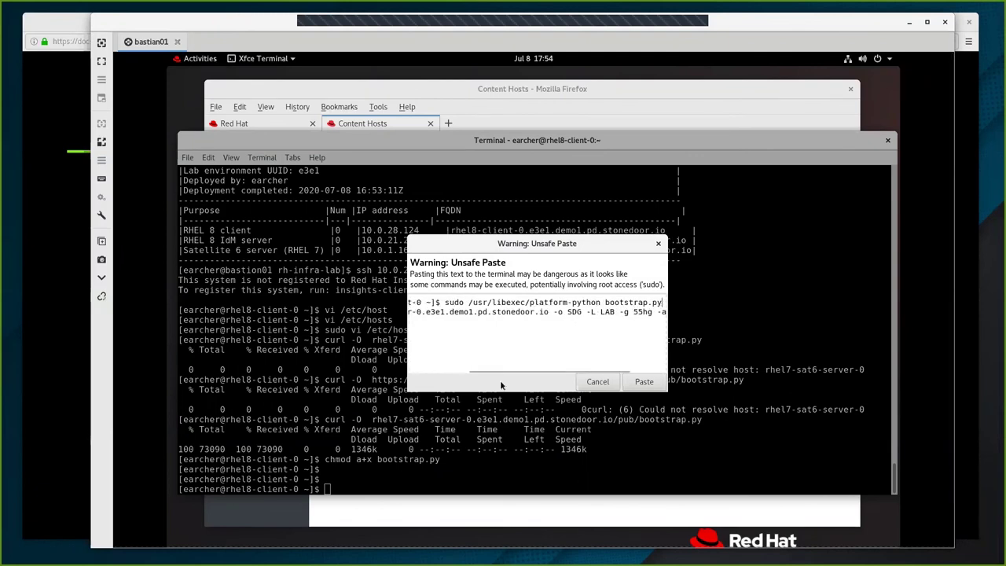
key("Right")
key("Right")
key("Right")
key("Right")
key("Right")
key("Right")
key("Right")
key("Right")
key("Right")
key("Right")
key("Right")
key("Right")
key("Right")
key("Left")
key("Left")
key("Left")
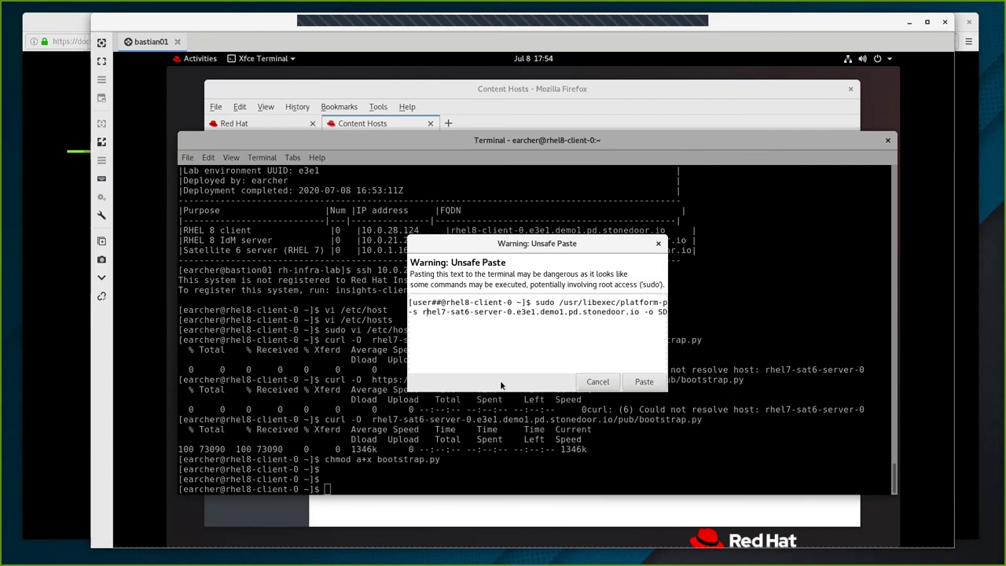
key("Right")
key("Right")
key("Right")
key("Right")
key("Right")
key("Right")
key("Right")
key("Right")
key("Right")
key("Right")
key("Right")
key("Right")
key("Right")
key("Right")
key("Right")
key("Right")
key("Right")
key("Right")
key("Right")
key("Right")
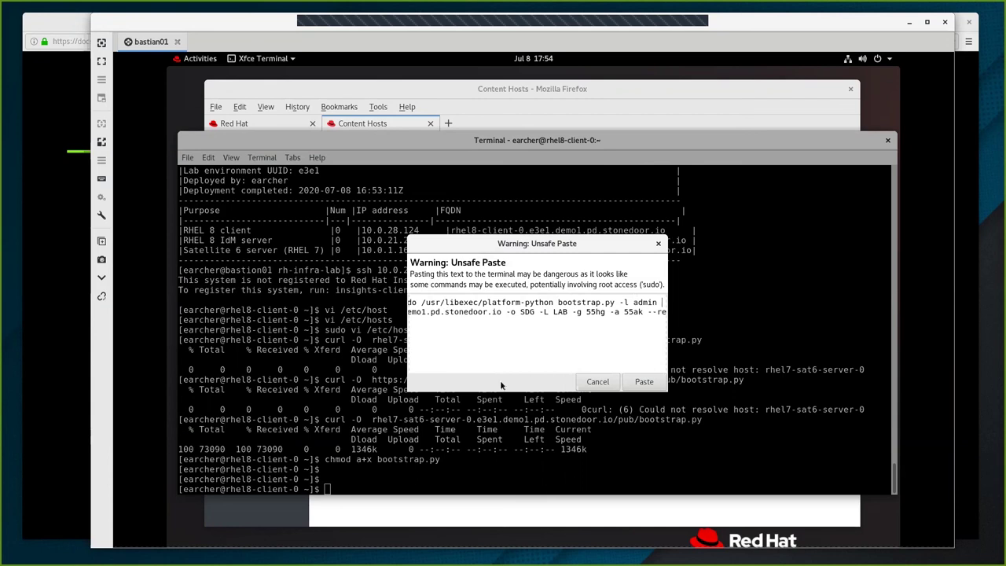
key("Delete")
key("Delete")
key("Delete")
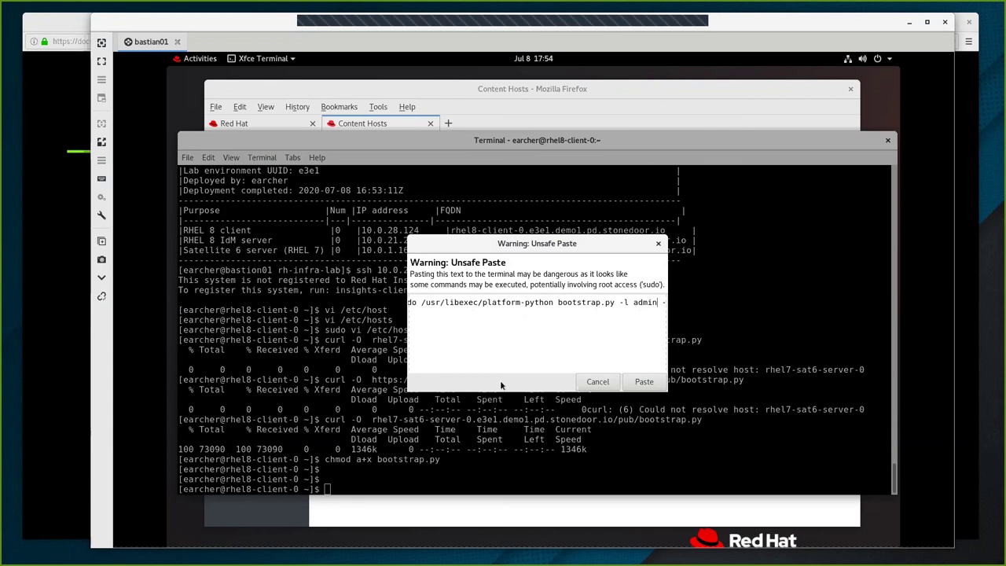
Review the command's server, host group 55hg, key 55ak and --rex options, then paste it.
key("Home")
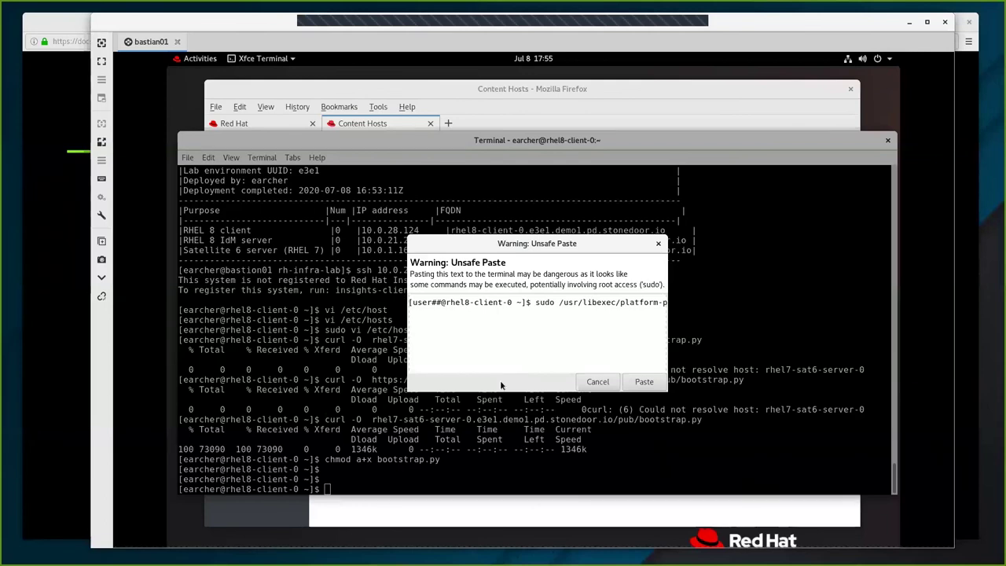
key("Right")
key("Right")
key("Right")
key("Right")
key("Right")
key("Right")
key("Right")
key("Right")
key("Right")
key("Right")
key("Right")
key("Right")
key("Right")
key("Right")
key("Right")
key("Right")
key("Right")
key("Right")
key("Right")
key("Right")
key("Right")
key("Right")
key("Right")
key("Right")
key("Right")
key("Right")
key("Right")
key("Right")
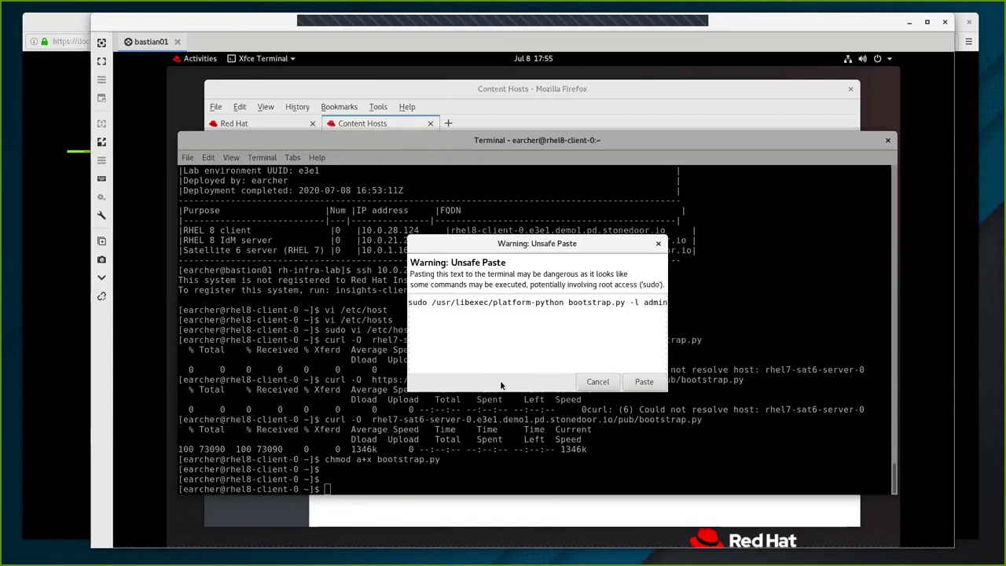
key("Right")
key("Right")
key("Right")
key("Right")
key("Right")
key("Right")
key("Right")
key("Right")
key("Right")
key("Right")
key("Right")
key("Right")
key("Right")
key("Right")
key("Right")
key("Right")
key("Right")
key("Right")
key("Right")
key("Right")
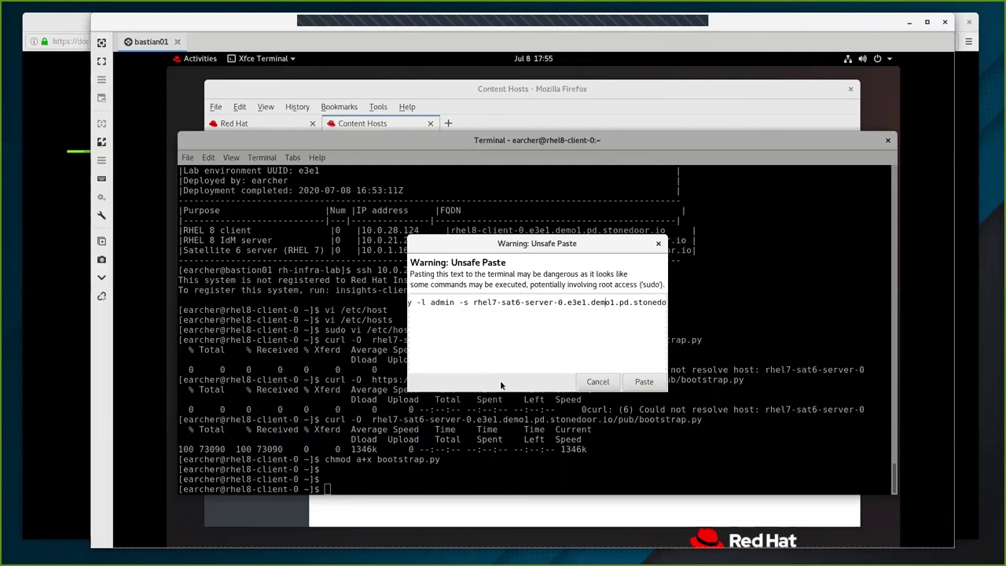
key("Left")
key("Left")
key("Left")
key("Left")
key("Left")
key("Left")
key("Left")
key("Left")
key("Left")
key("Left")
key("Left")
key("Left")
key("Left")
key("Left")
key("Left")
key("Left")
key("Left")
key("Left")
key("Left")
key("Left")
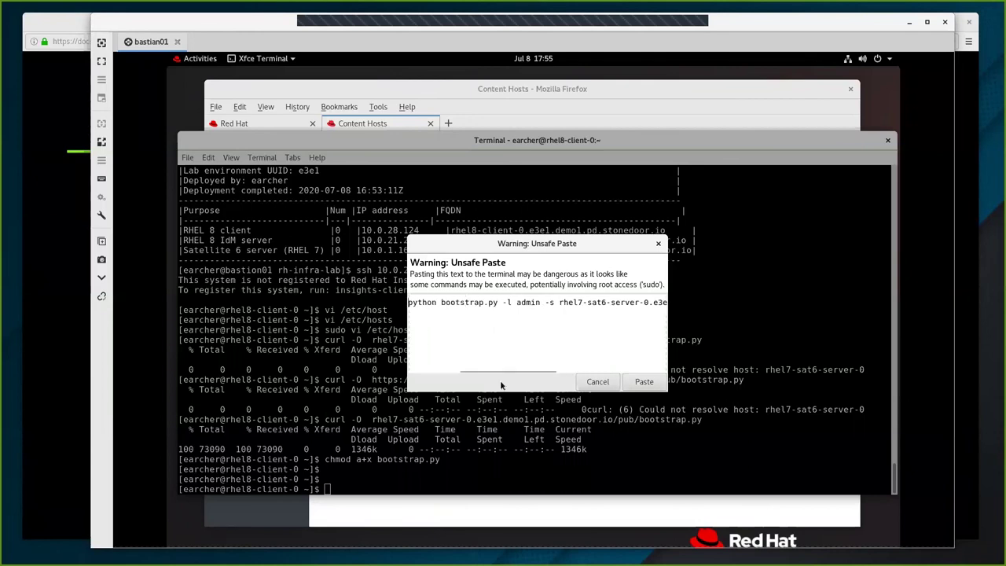
key("Left")
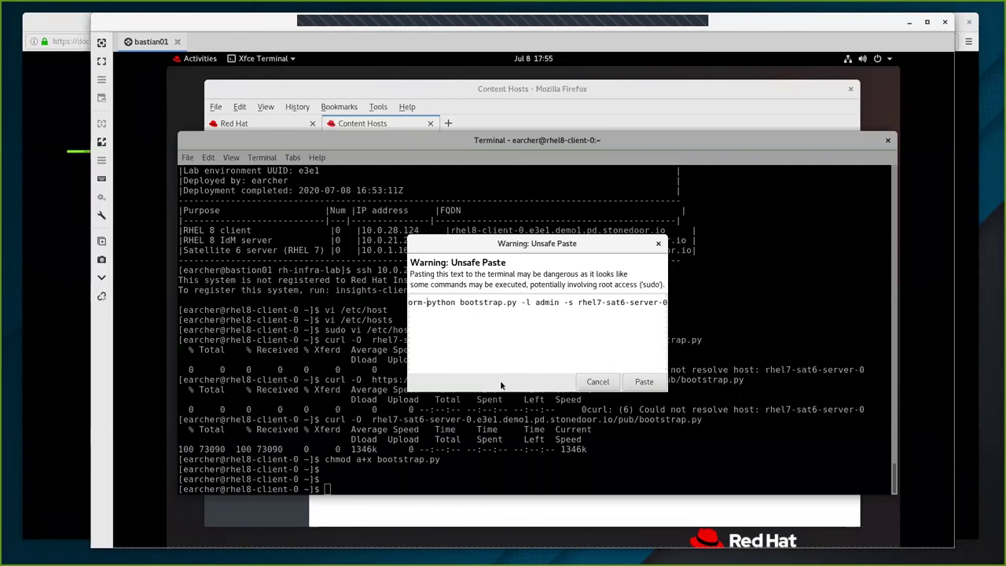
key("Right")
key("Right")
key("Right")
key("Right")
key("Right")
key("Right")
key("Right")
key("Right")
key("Right")
key("Right")
key("Right")
key("Right")
key("Right")
key("Right")
key("Right")
key("Right")
key("Right")
key("Right")
key("Right")
key("Right")
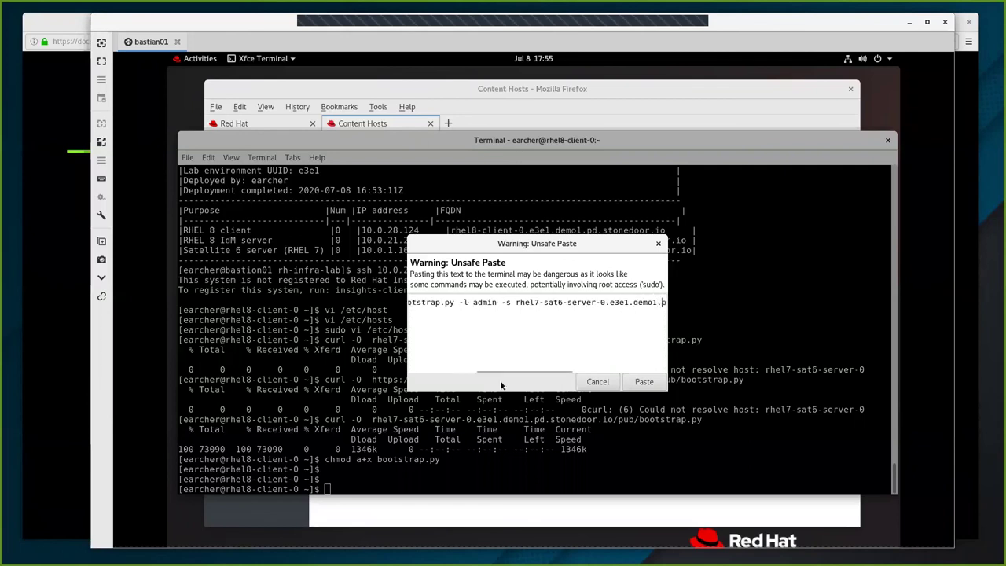
key("Right")
key("Right")
key("Right")
key("Right")
key("Right")
key("Right")
key("Right")
key("Right")
key("Right")
key("Right")
key("Right")
key("Right")
key("Right")
key("Right")
key("Right")
key("Right")
key("Right")
key("Right")
key("Right")
key("Right")
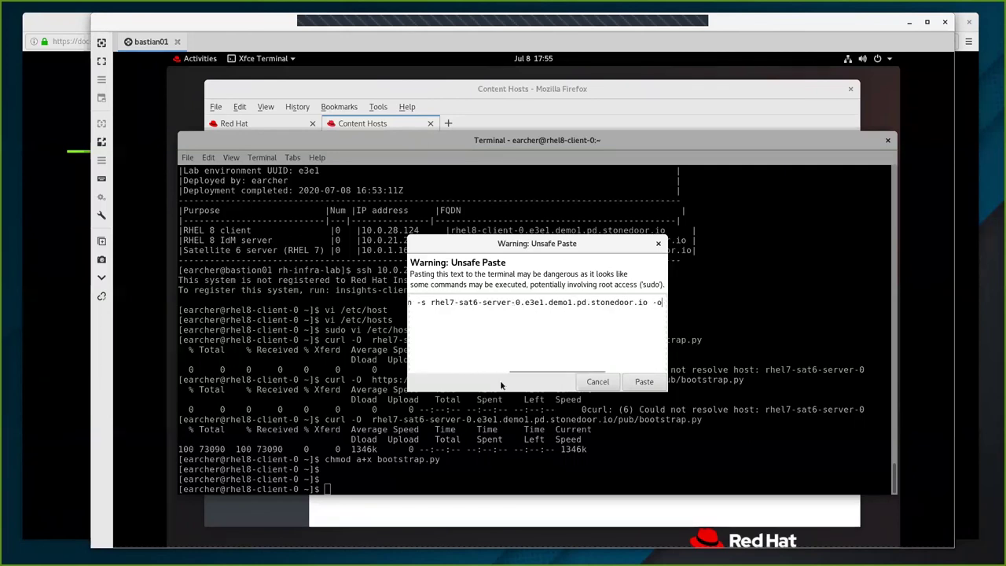
key("Right")
key("Right")
key("Right")
key("Right")
key("Right")
key("Right")
key("Right")
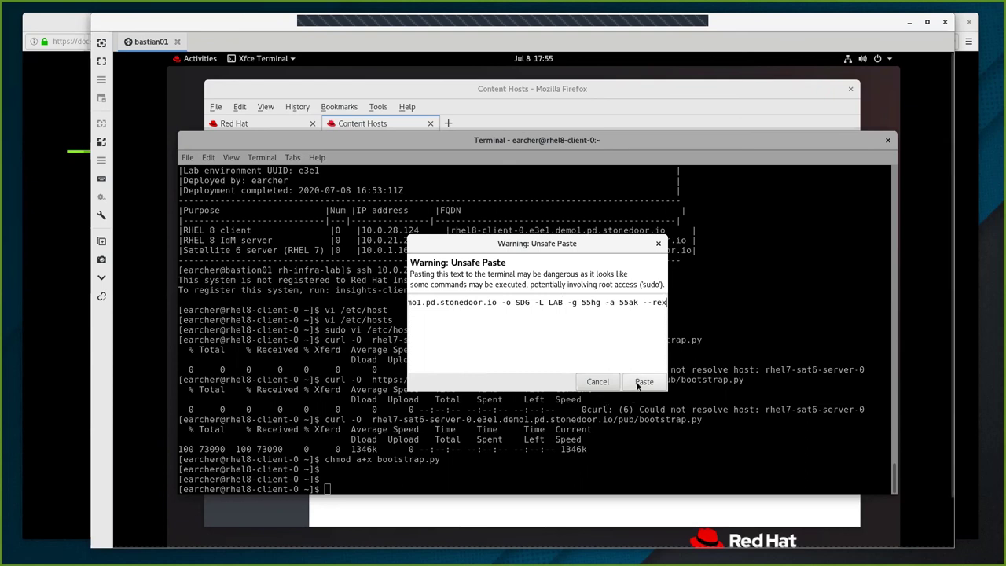
key("Return")
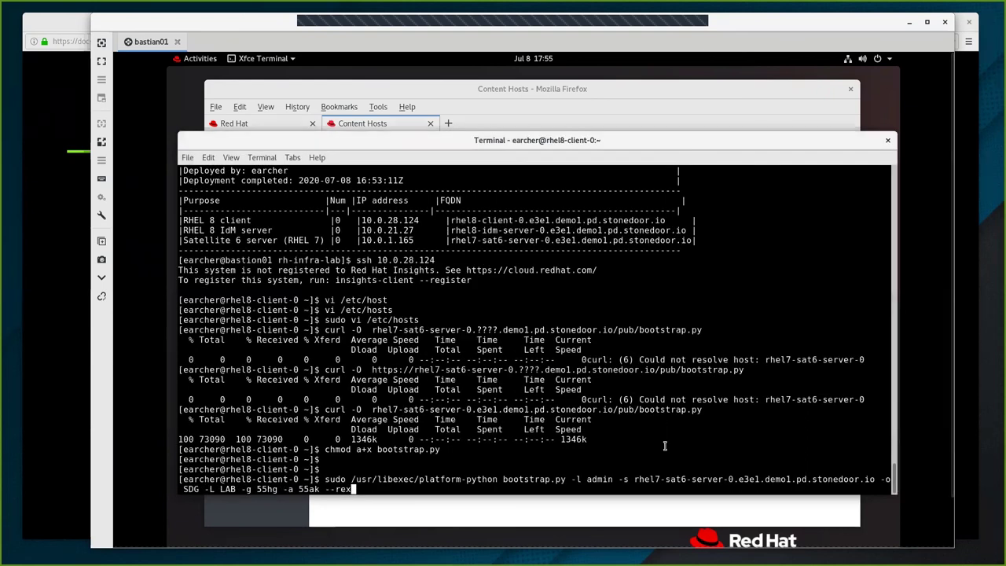
Run the bootstrap.py registration and enter the admin account password when prompted.
key("Return")
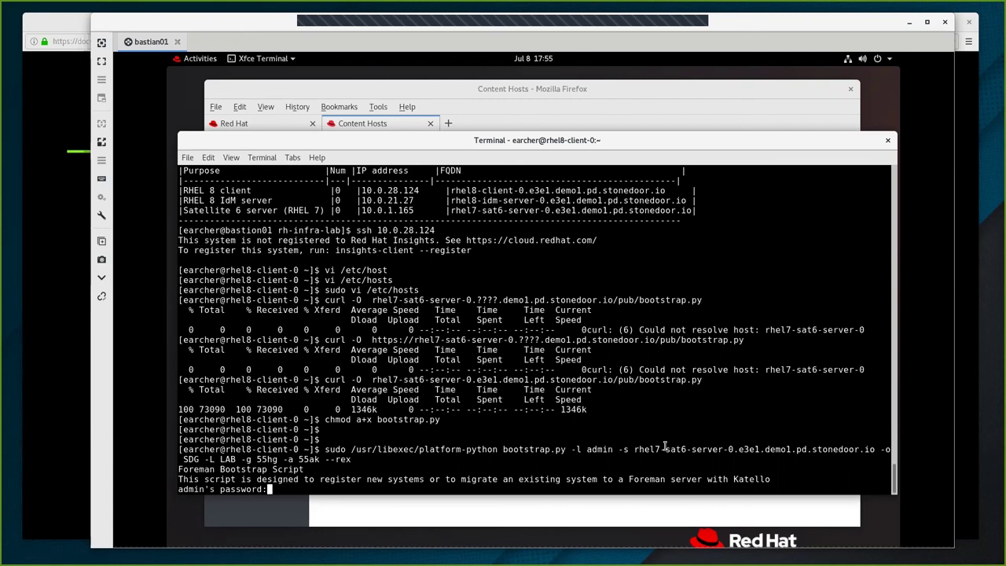
key("Return")
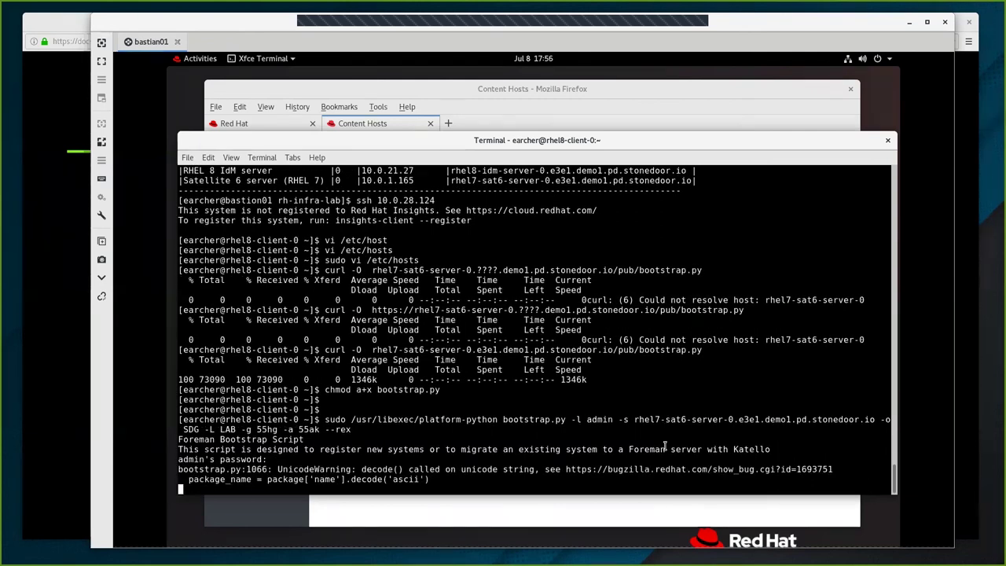
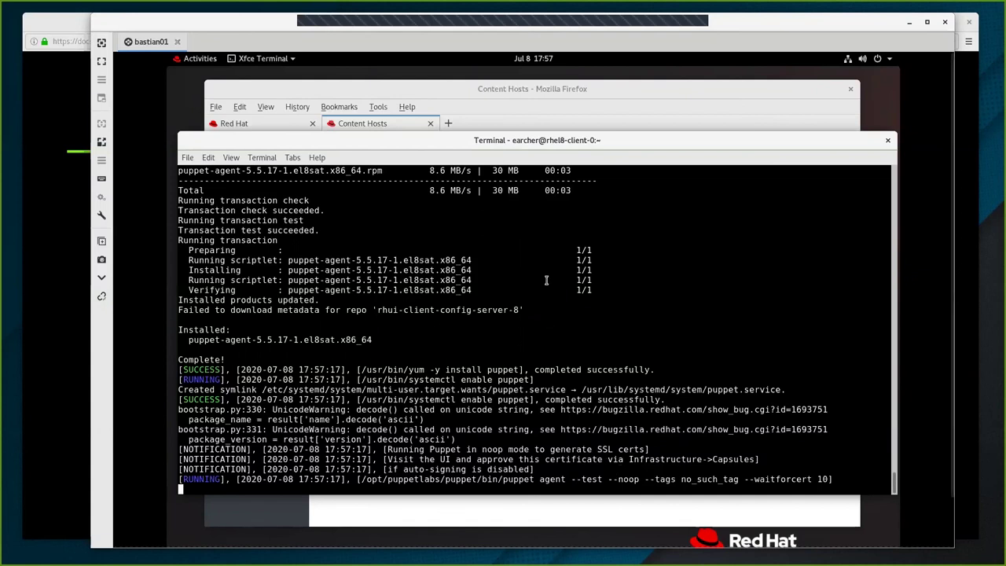
Open the rhel7-sat6-server-0 capsule's overview page from Infrastructure > Capsules in Firefox.
left_click(583, 123)
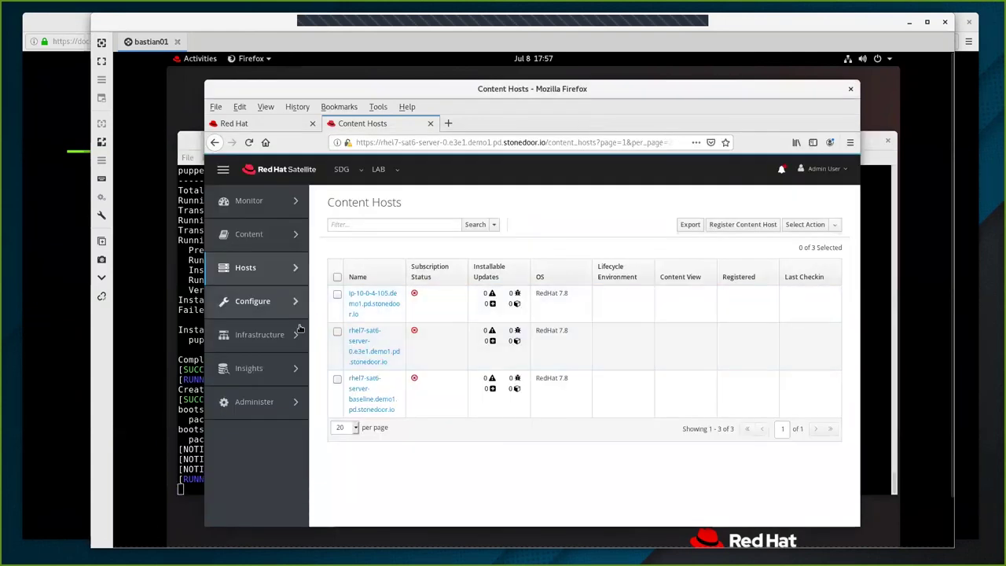
mouse_move(298, 329)
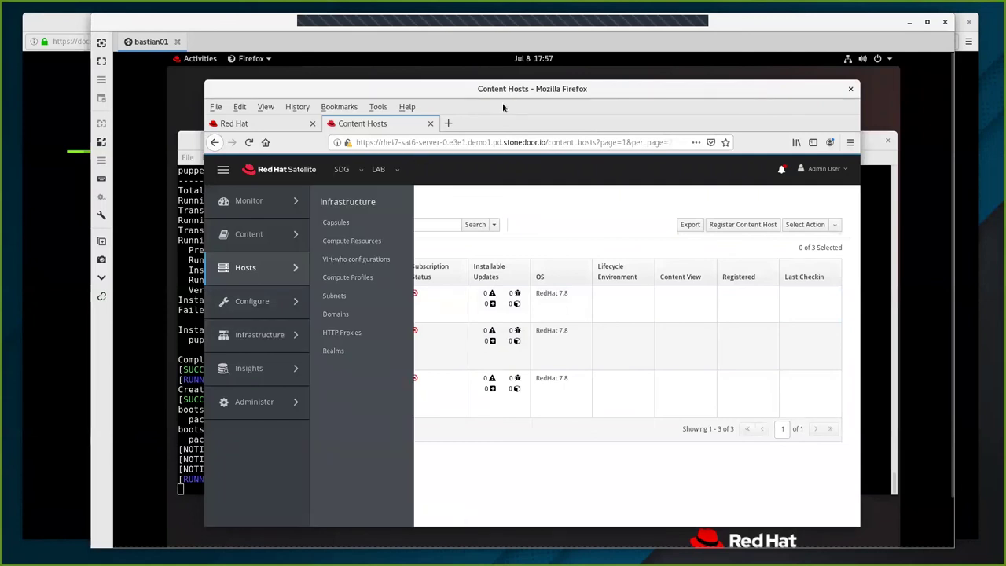
mouse_move(261, 340)
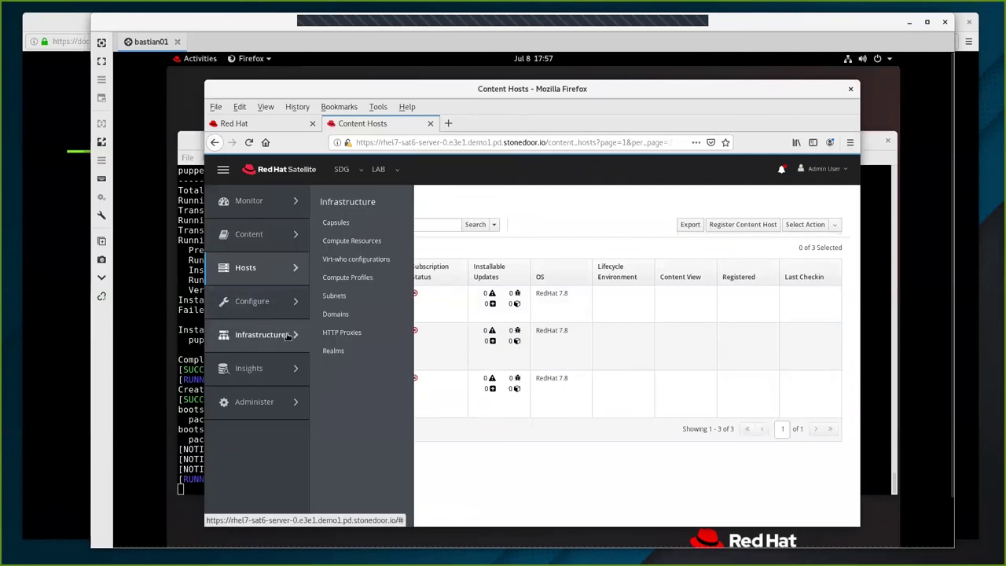
left_click(344, 226)
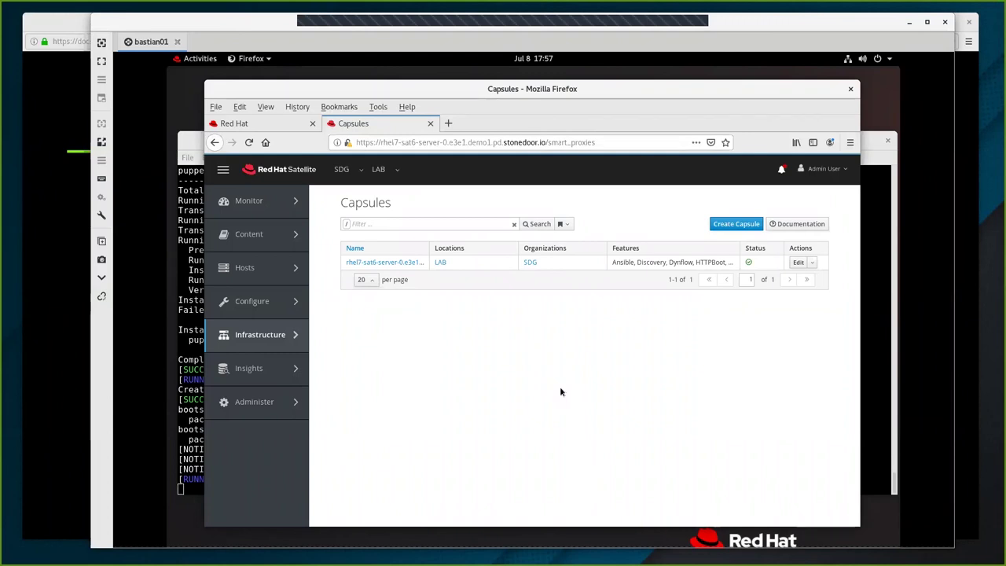
left_click(393, 264)
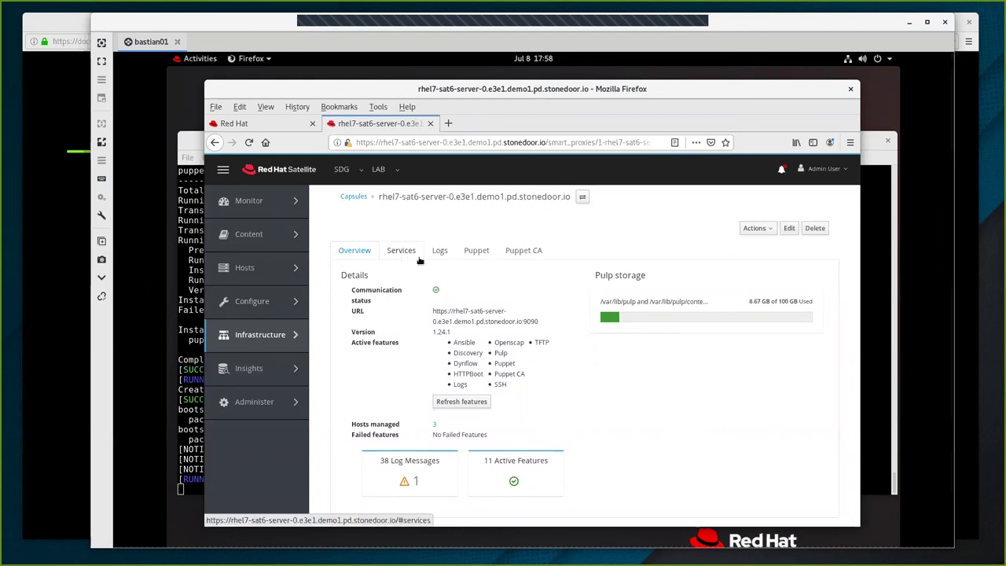
Sign the pending rhel8-client Puppet certificate on the capsule's Puppet CA tab and dismiss the error.
left_click(521, 257)
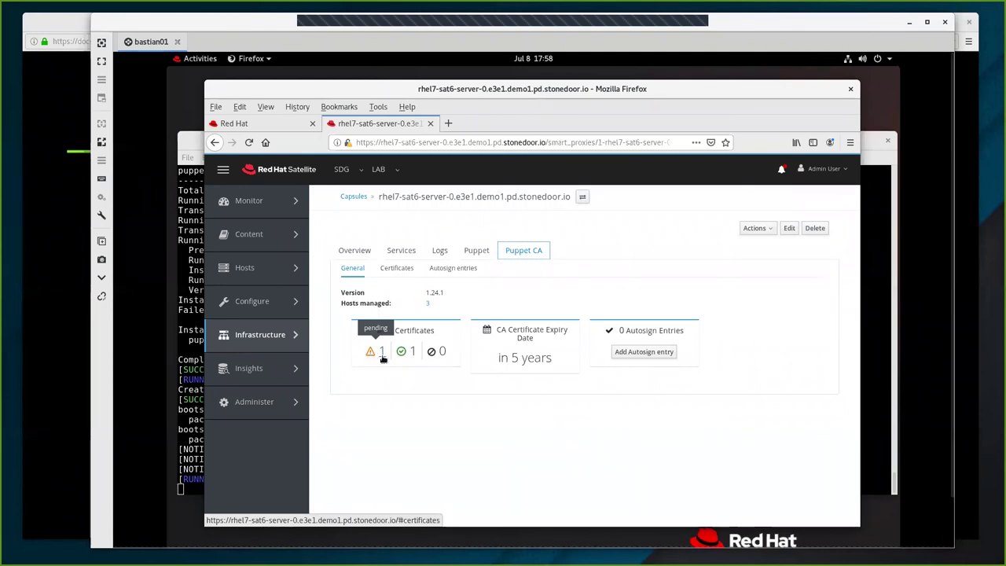
left_click(382, 353)
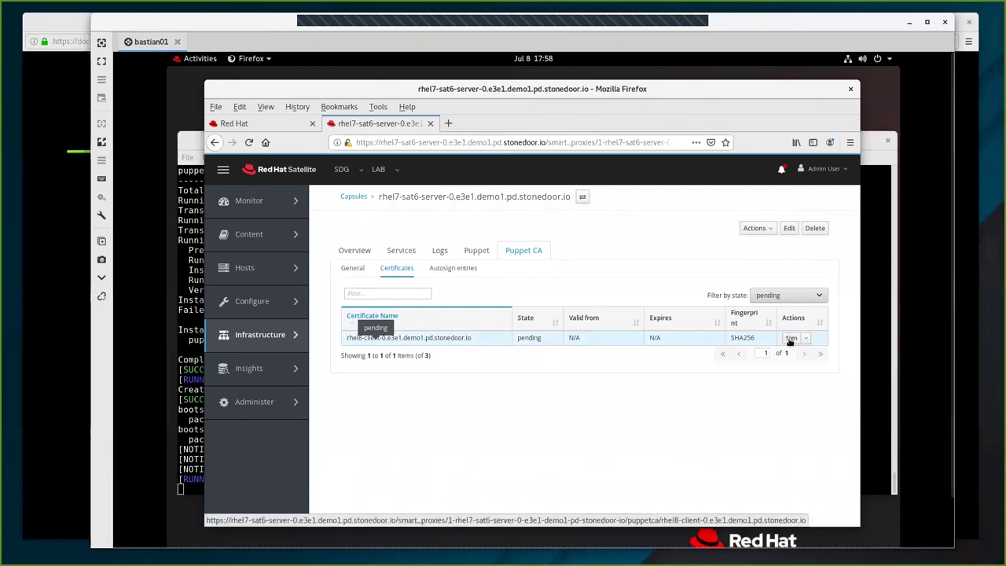
left_click(790, 338)
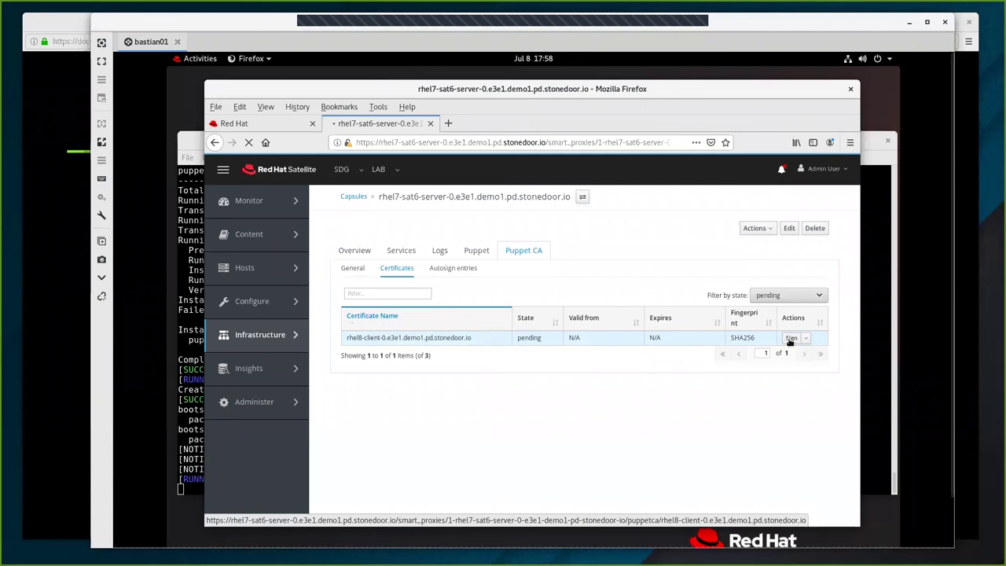
left_click(791, 339)
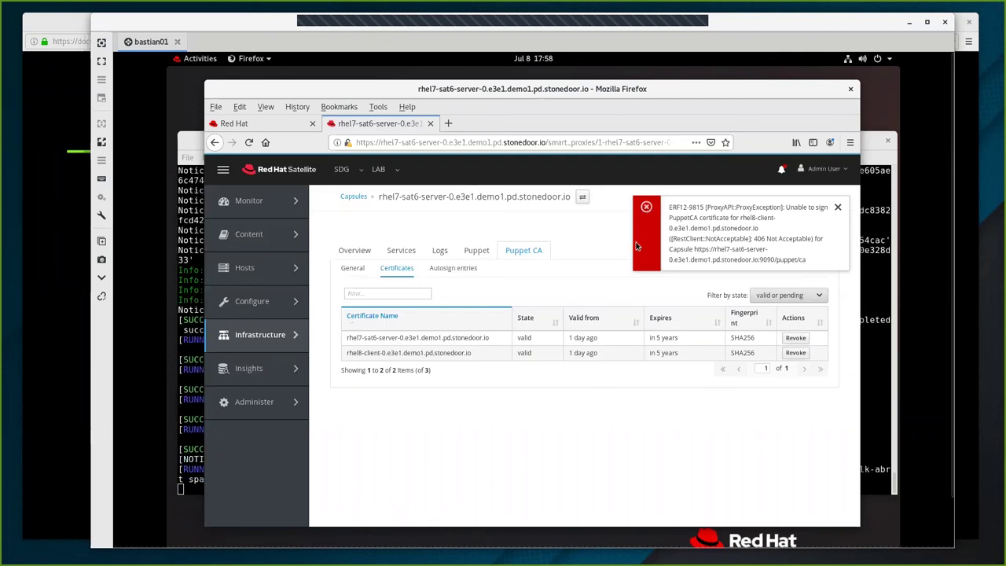
left_click(839, 209)
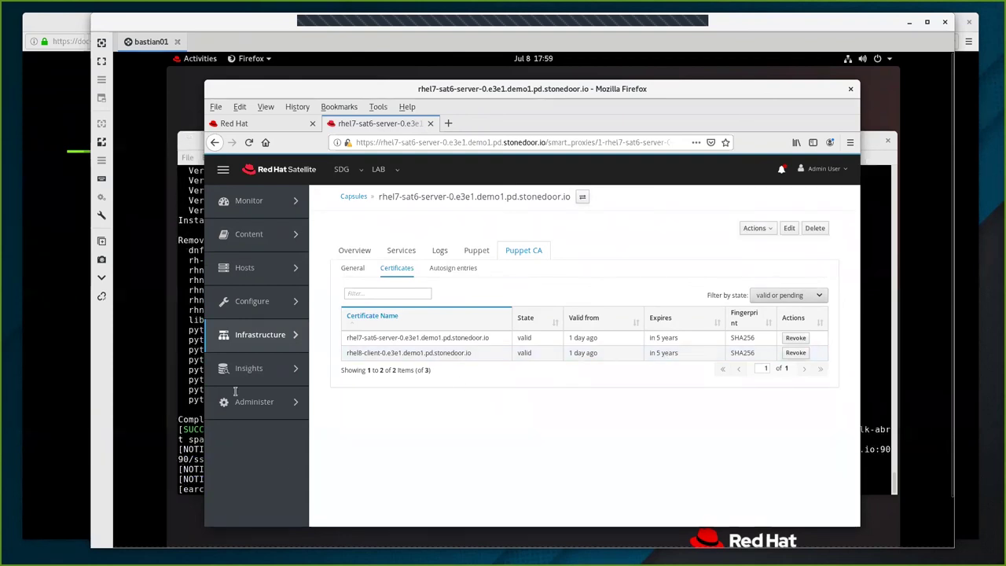
Return to the client terminal and select the puppet agent success line in the bootstrap output.
key("alt+Tab")
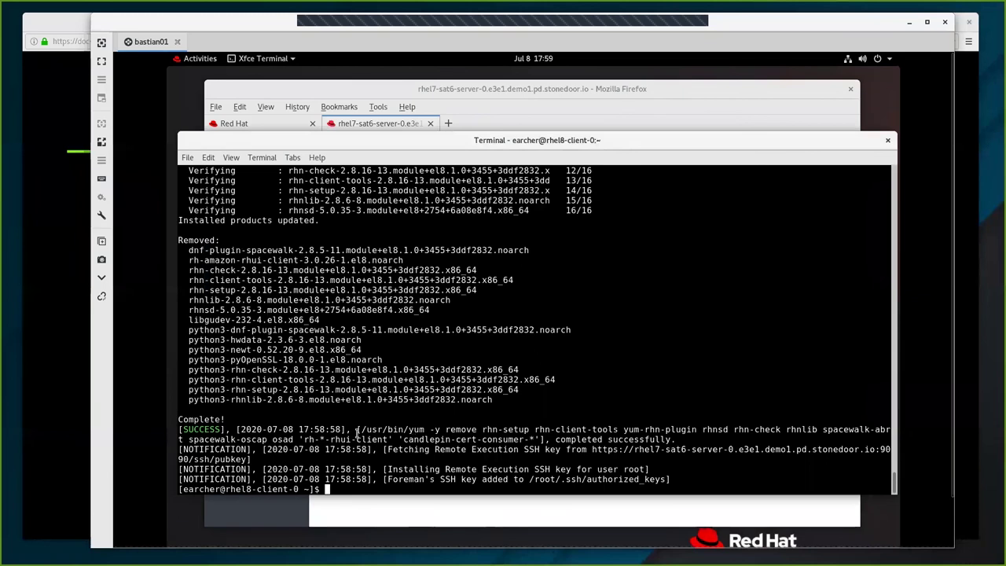
scroll(553, 315, "up", 3)
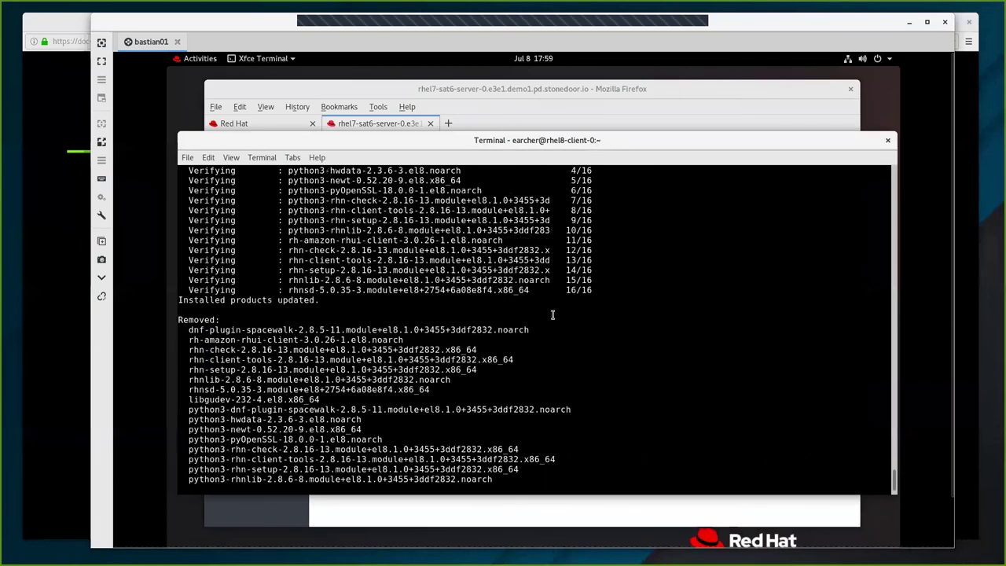
scroll(553, 314, "up", 15)
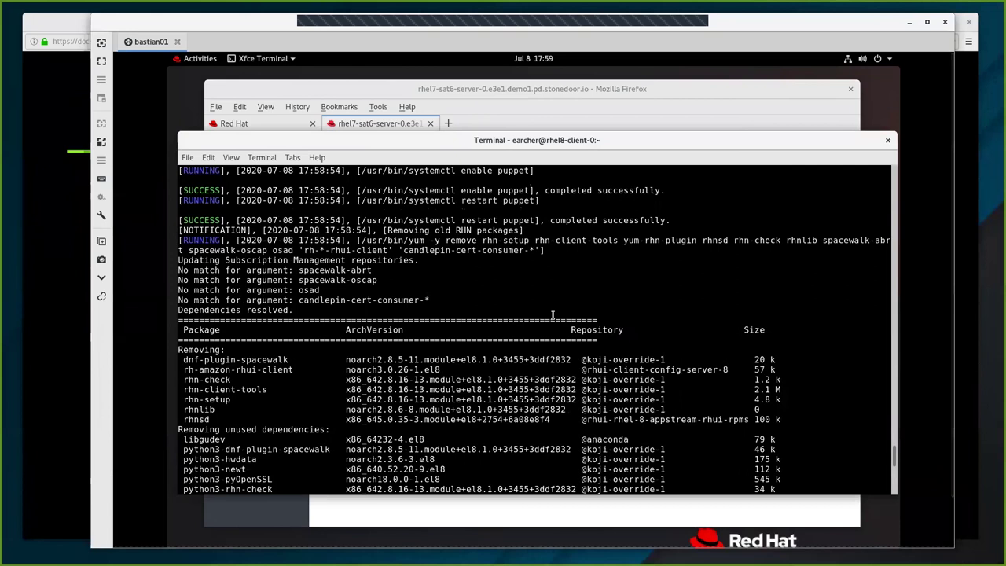
scroll(553, 314, "up", 5)
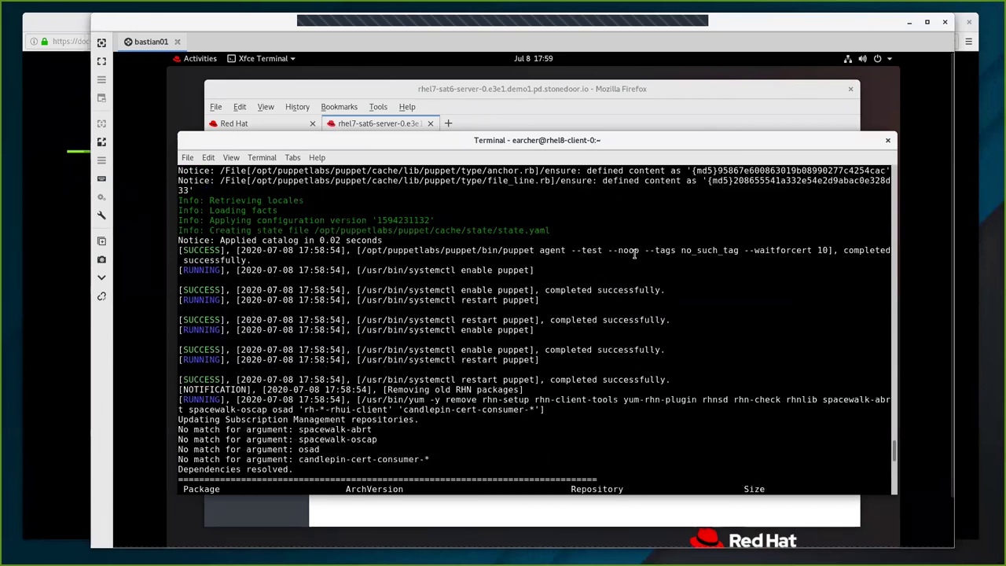
triple_click(628, 251)
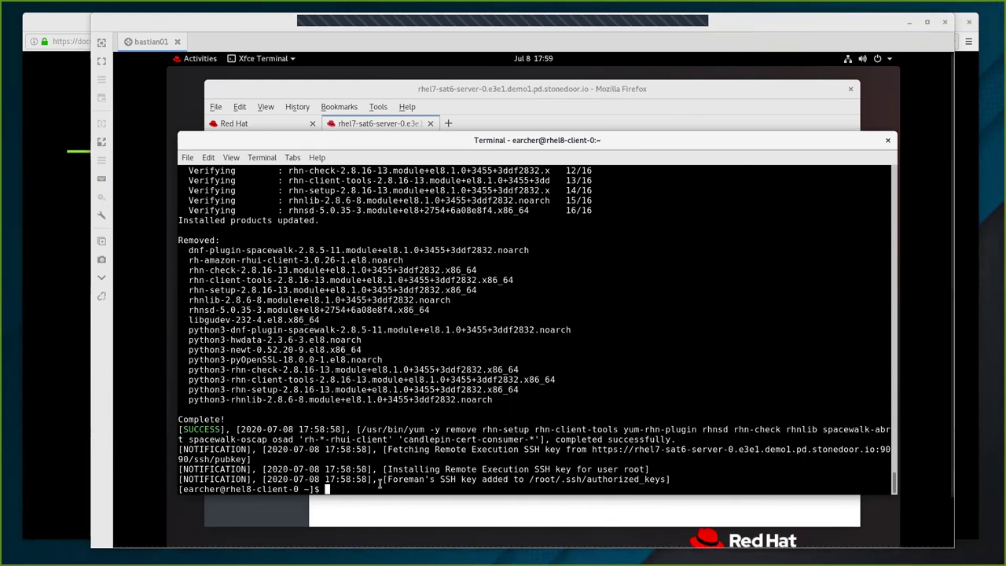
Paste and run sudo insights-client --register in the client terminal.
right_click(383, 489)
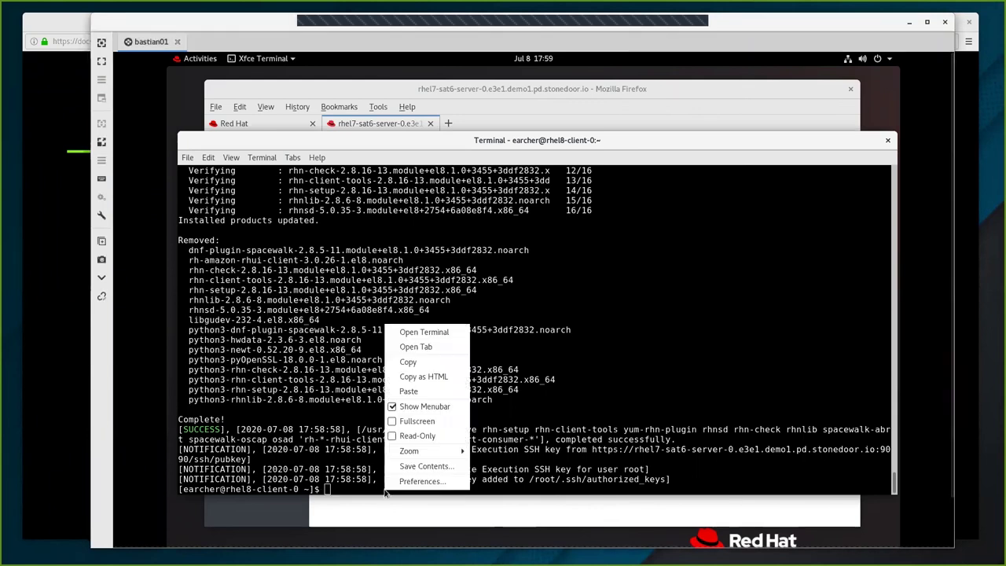
left_click(411, 394)
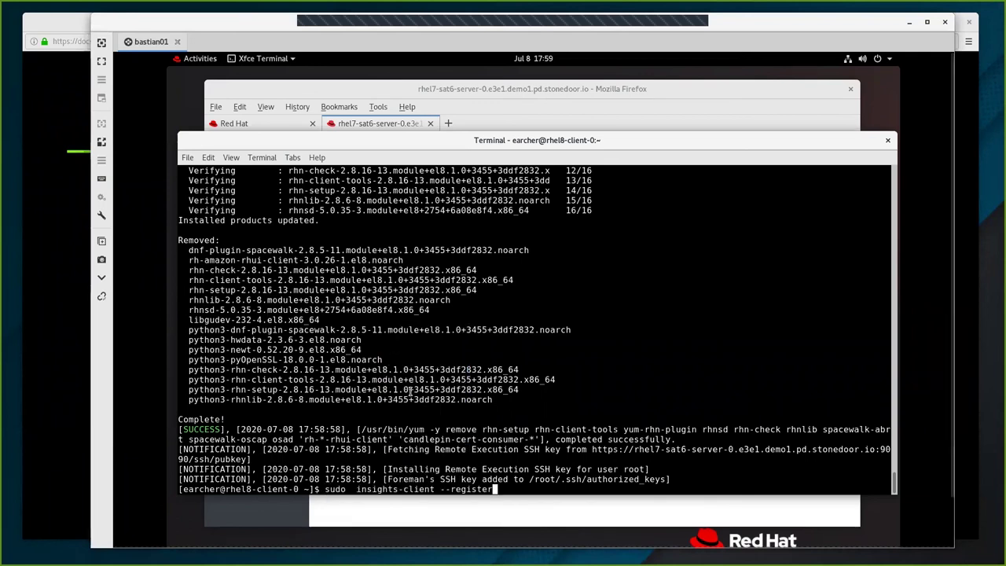
key("Return")
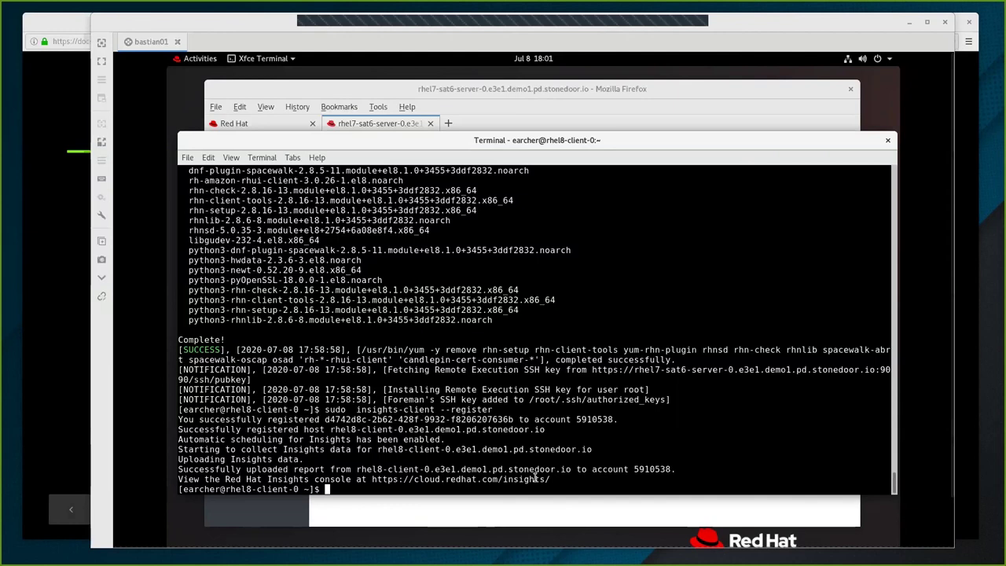
Run exit to close the rhel8-client SSH session and return to the bastion01 prompt.
type("ex")
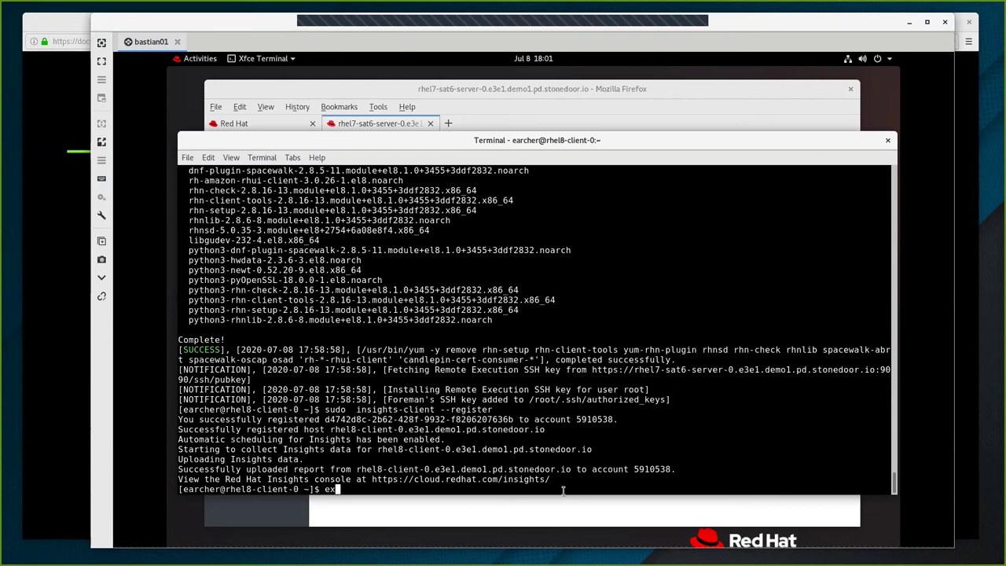
type("iti")
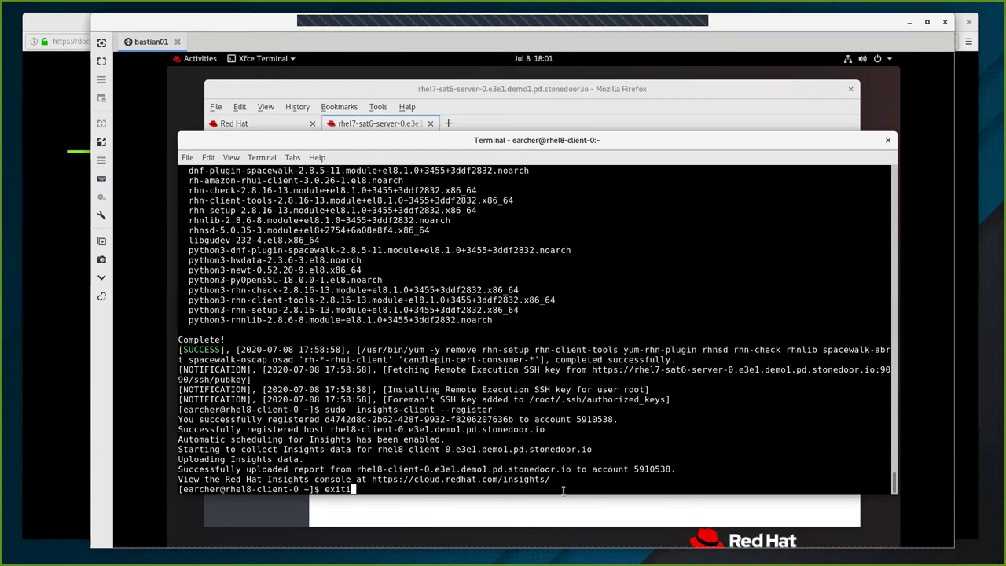
key("BackSpace")
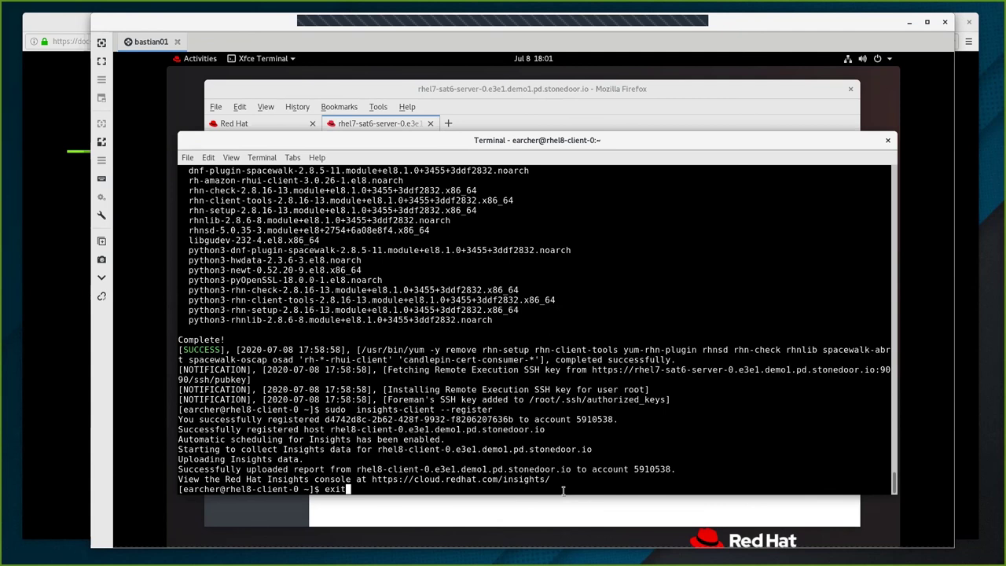
key("Return")
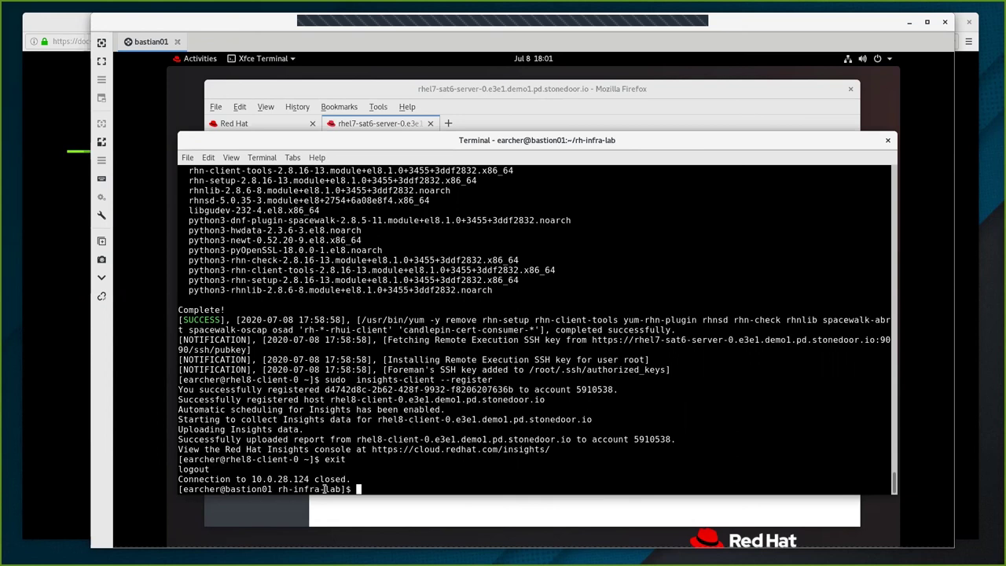
left_click_drag(225, 489, 346, 489)
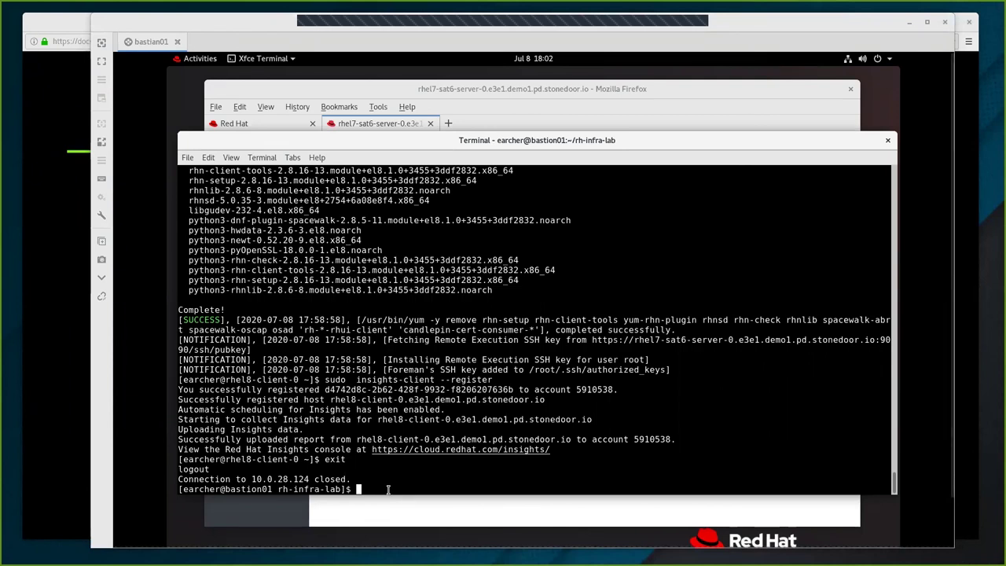
SSH from the bastion to the Satellite server at 10.0.1.165.
type("ss")
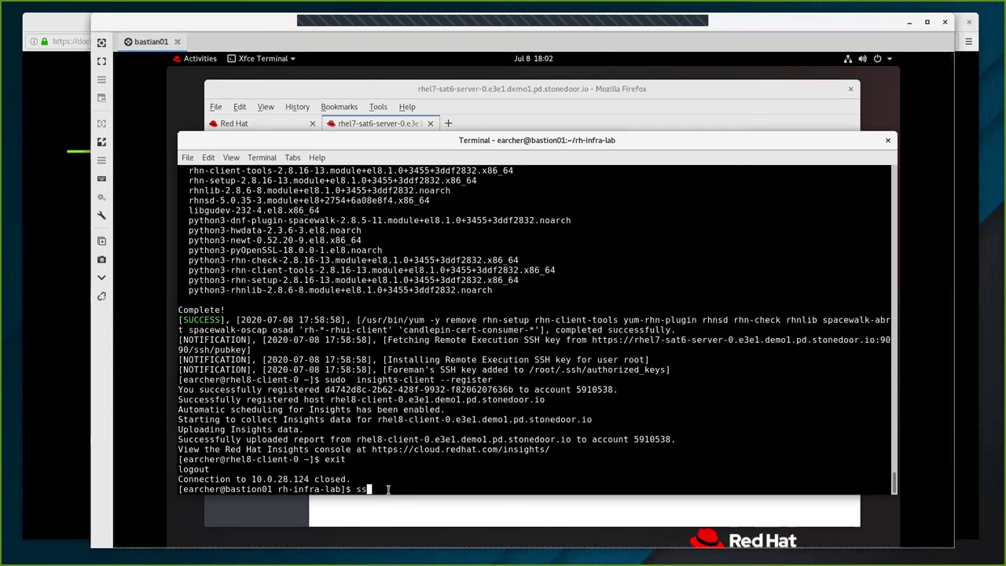
type("h 10.0.1.")
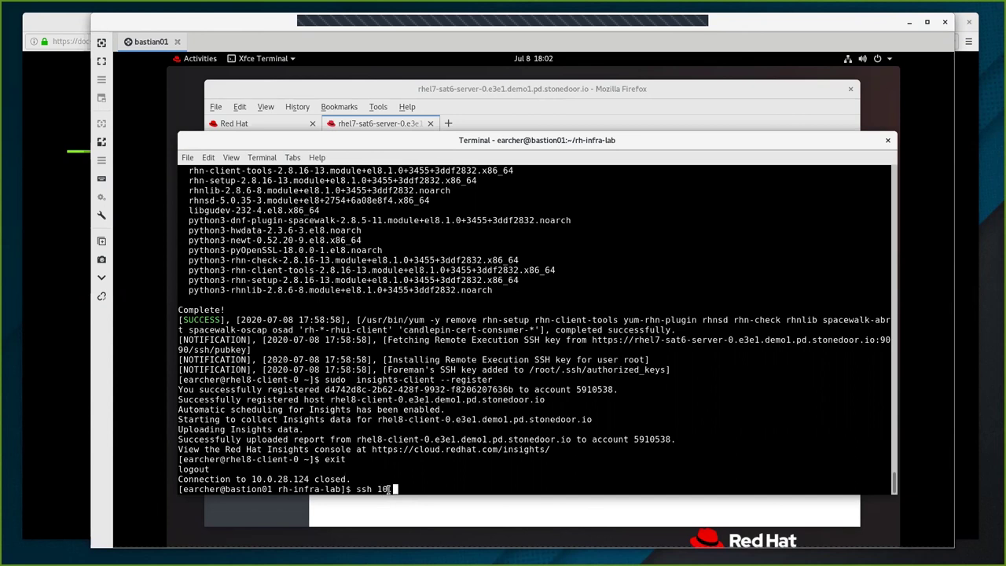
type("165")
key("Return")
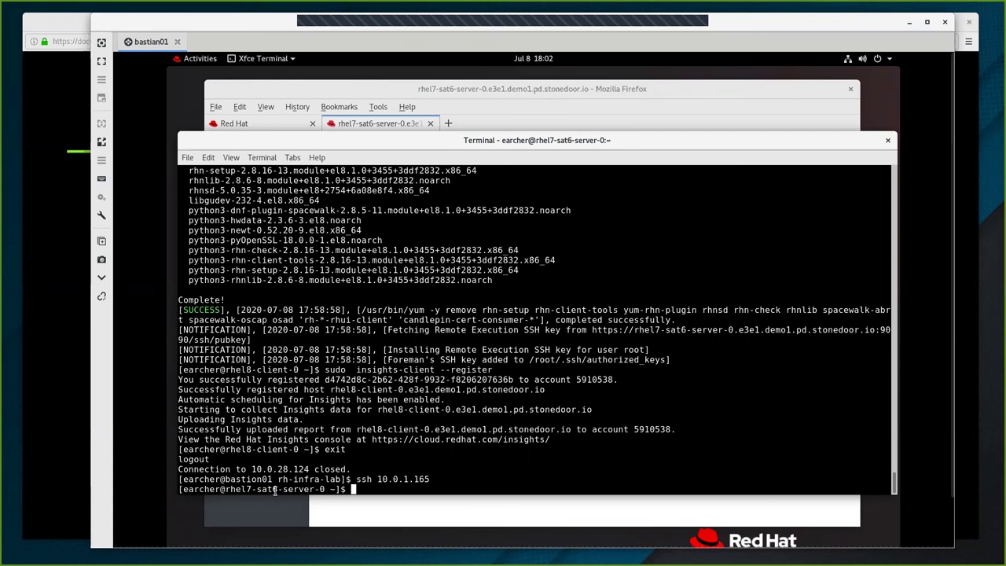
left_click_drag(226, 489, 339, 489)
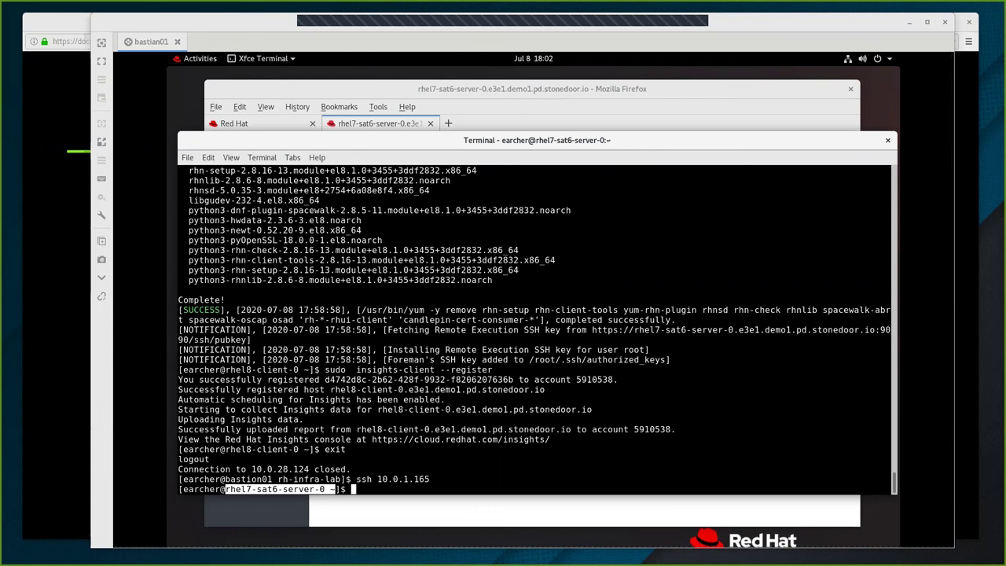
left_click(605, 476)
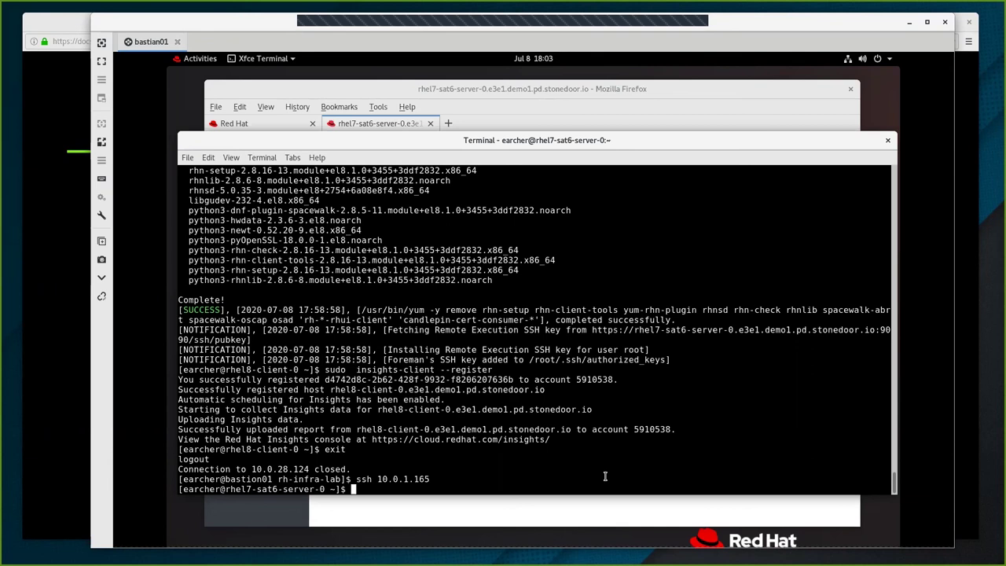
double_click(498, 469)
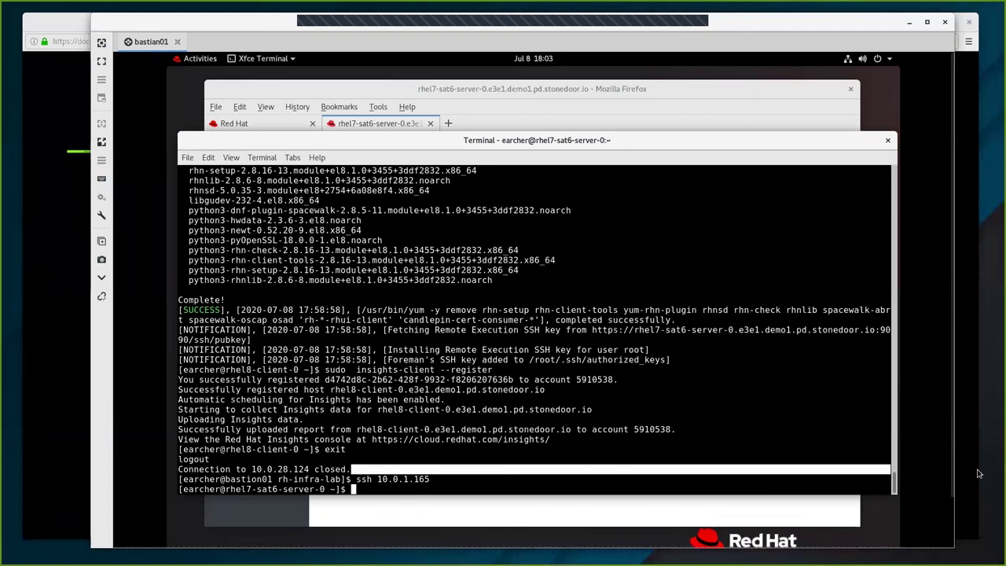
left_click(911, 492)
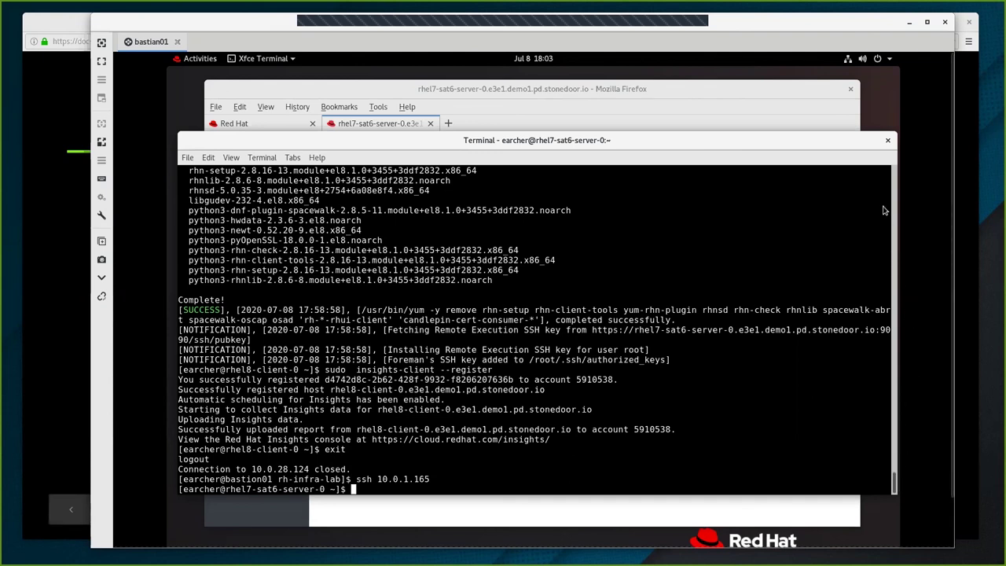
Scroll back through the terminal history to the lab environment table.
scroll(882, 184, "up", 1)
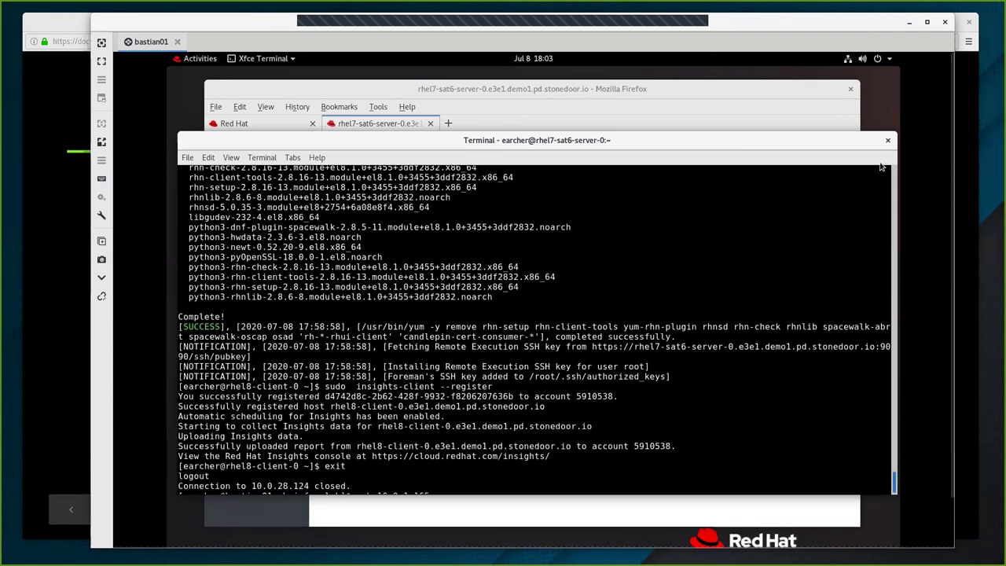
scroll(879, 181, "up", 5)
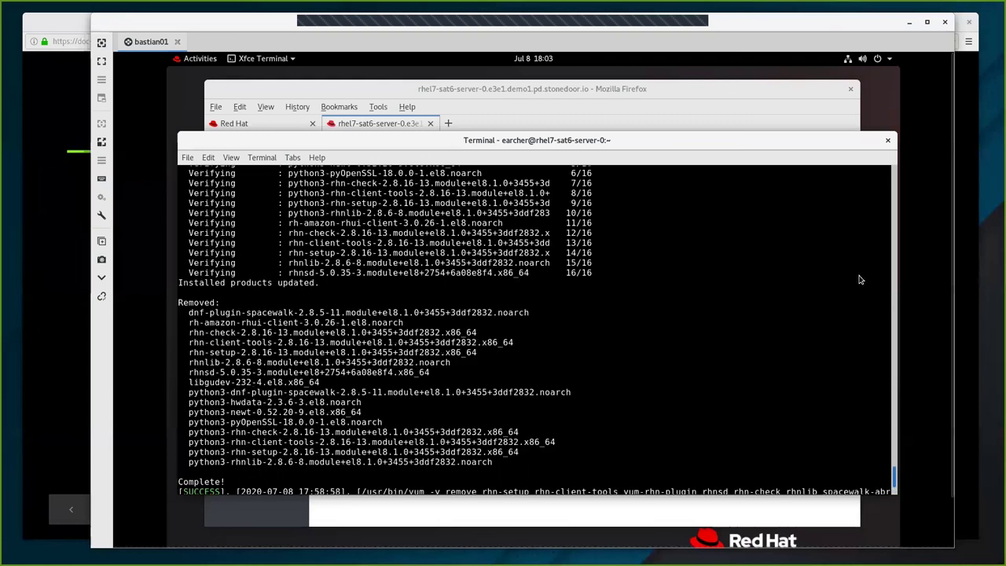
scroll(860, 280, "up", 15)
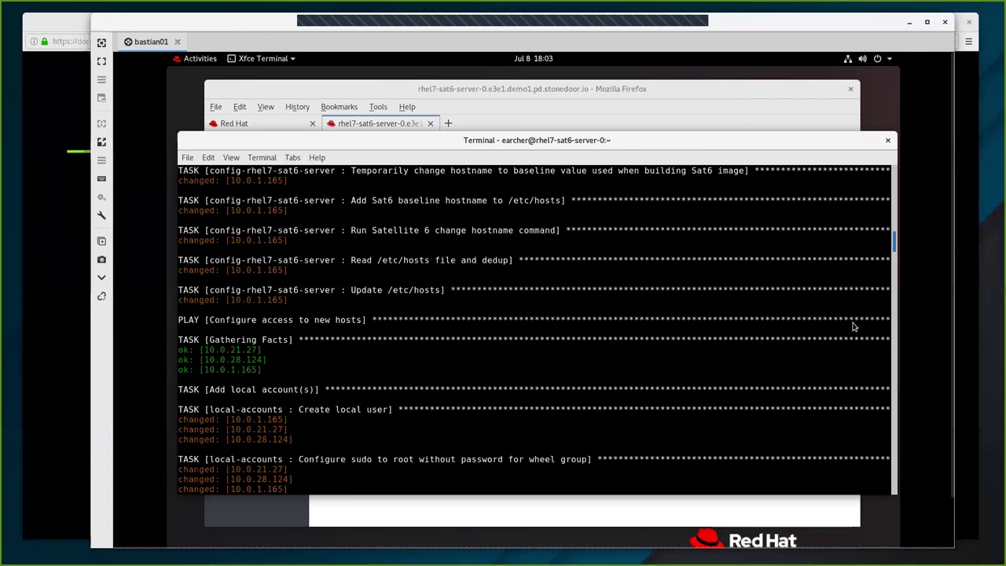
scroll(855, 326, "down", 10)
scroll(855, 326, "down", 5)
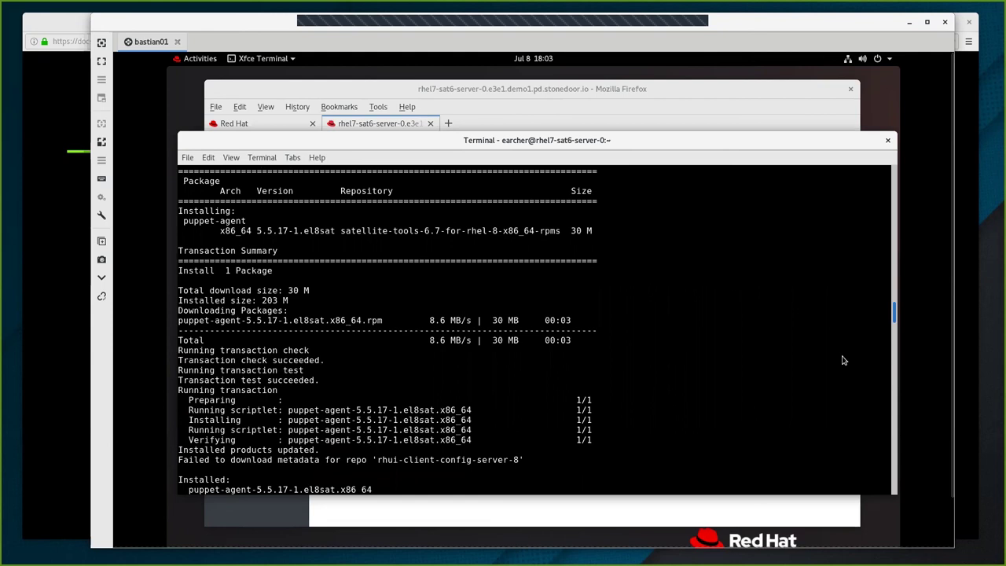
scroll(847, 323, "down", 5)
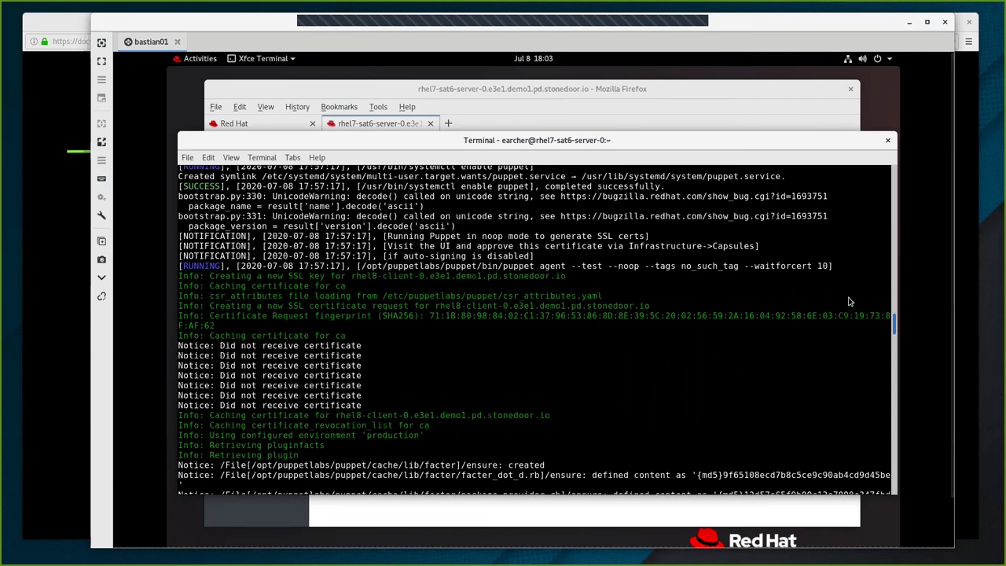
scroll(850, 301, "down", 5)
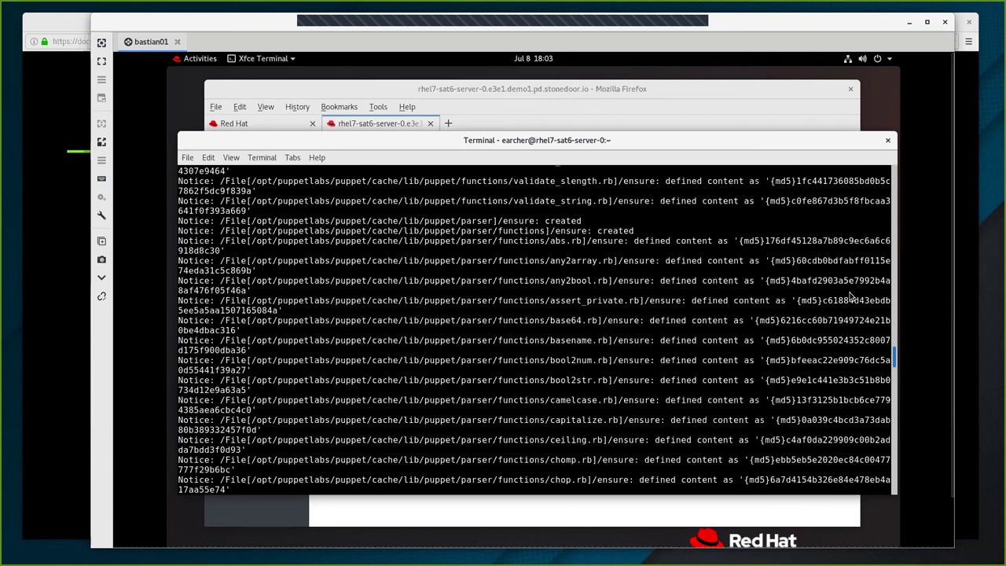
scroll(851, 295, "up", 5)
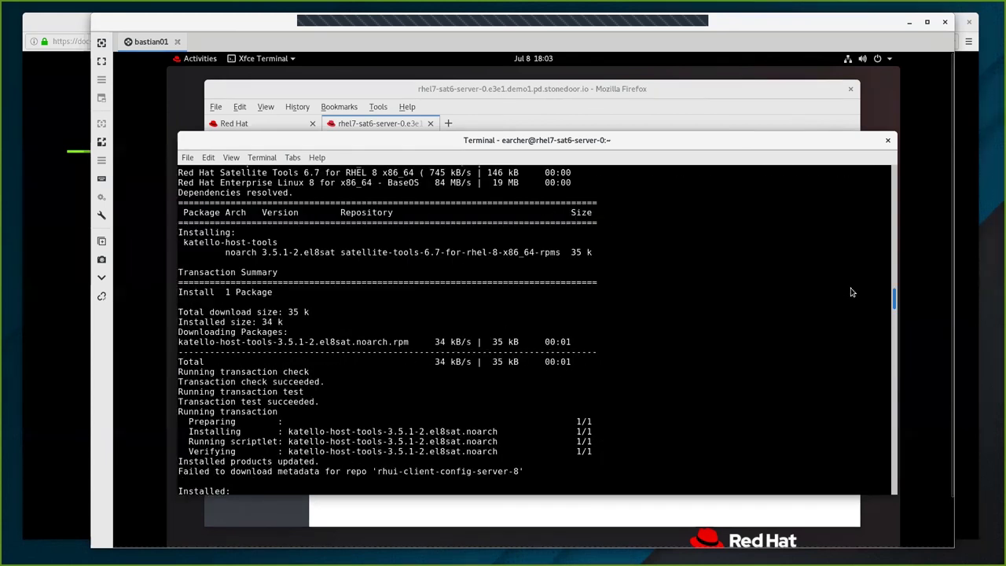
scroll(850, 293, "up", 4)
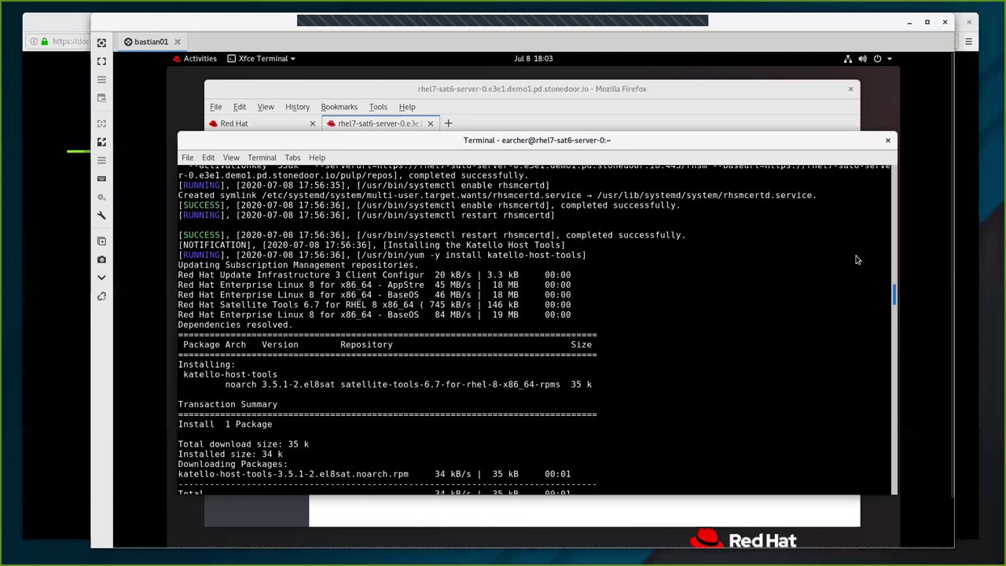
scroll(859, 257, "up", 5)
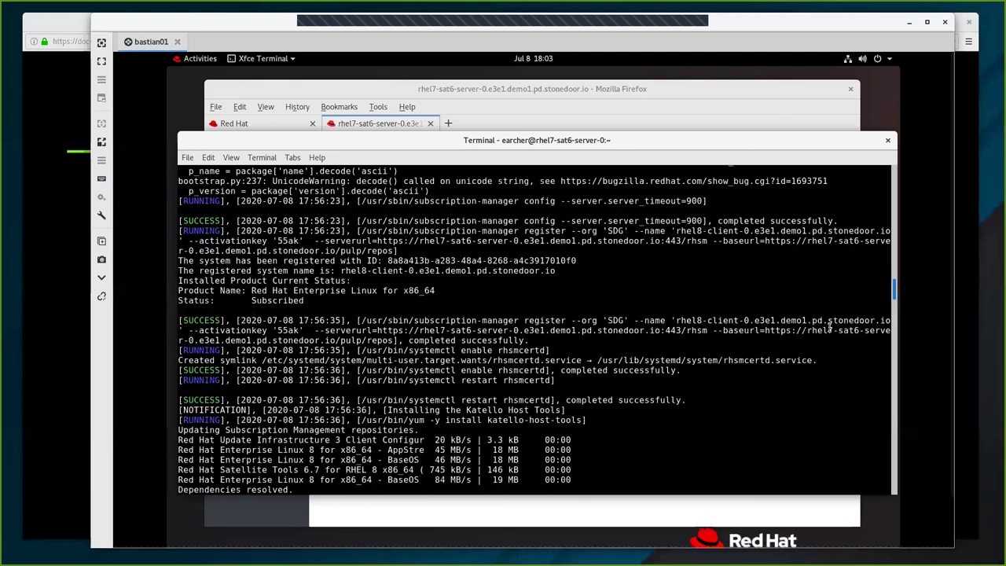
scroll(802, 416, "up", 10)
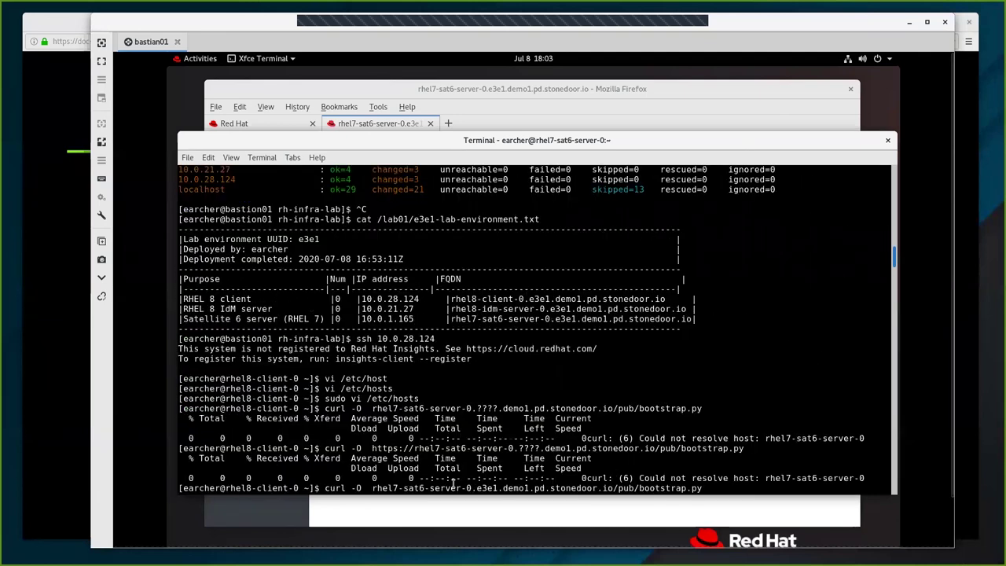
scroll(413, 450, "up", 5)
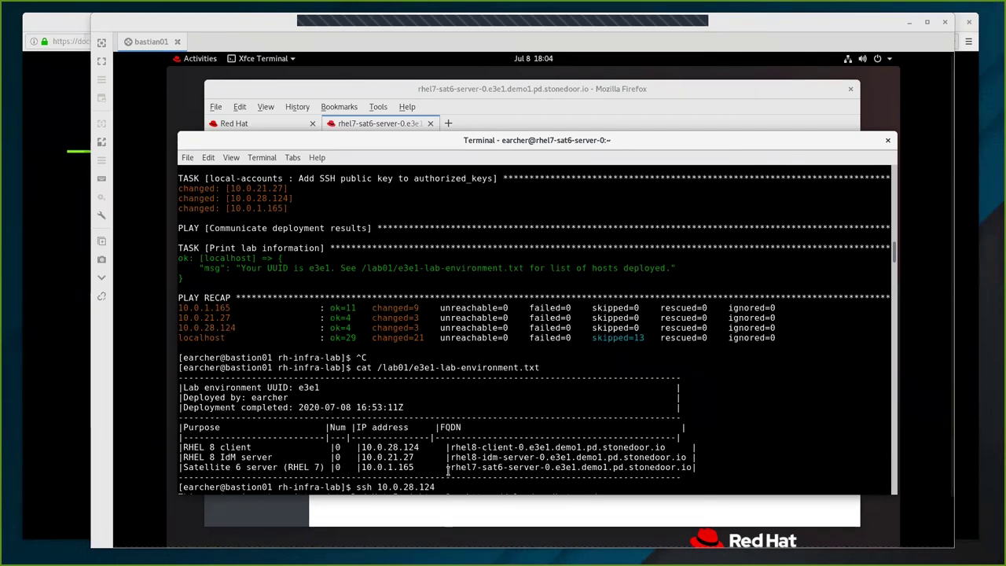
Copy the hostname rhel8-client-0.e3e1.demo1.pd.stonedoor.io from the lab hosts table.
left_click_drag(451, 447, 675, 449)
right_click(648, 281)
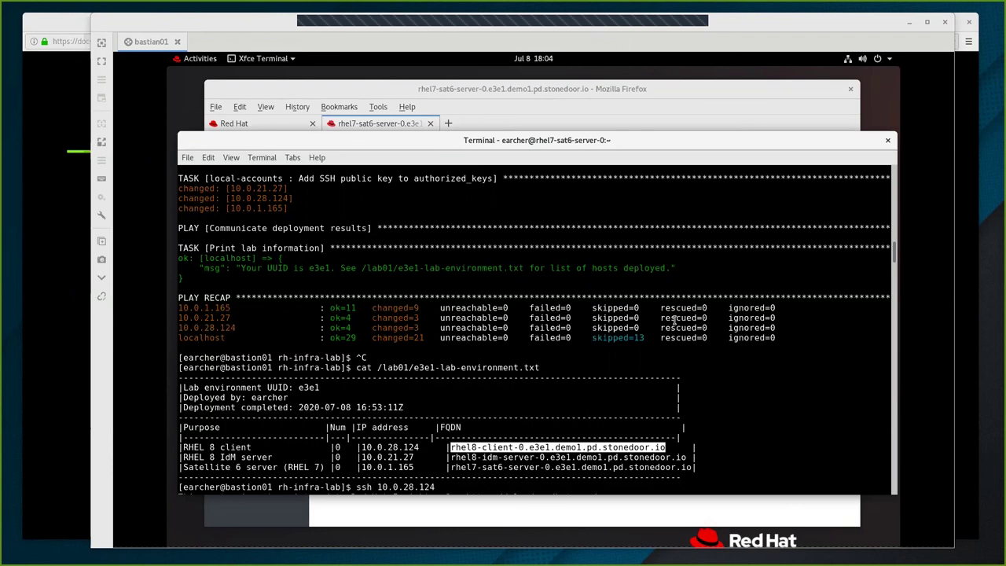
left_click(904, 261)
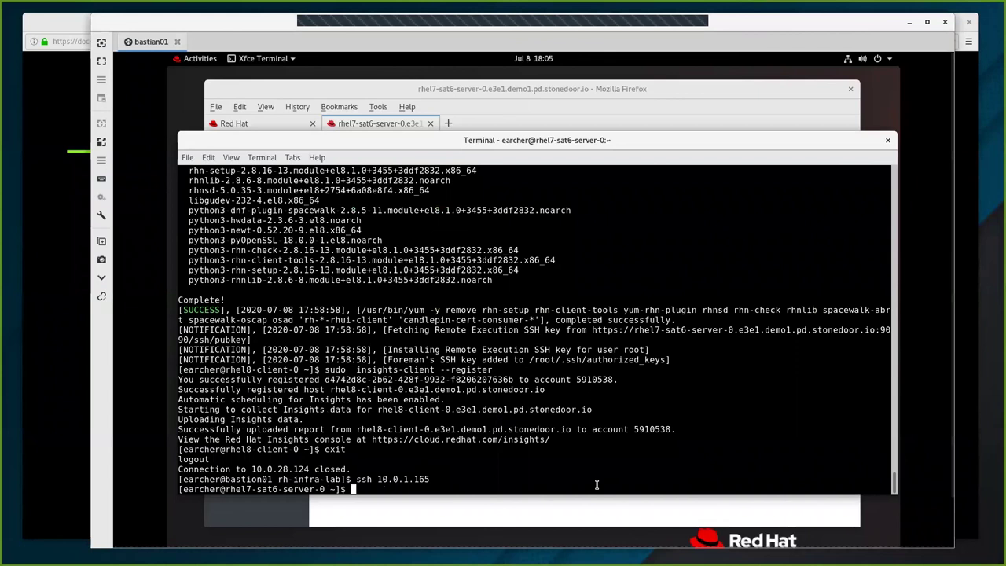
Open /etc/hosts on the Satellite server in vi with sudo.
type("vi")
key("BackSpace")
key("BackSpace")
key("BackSpace")
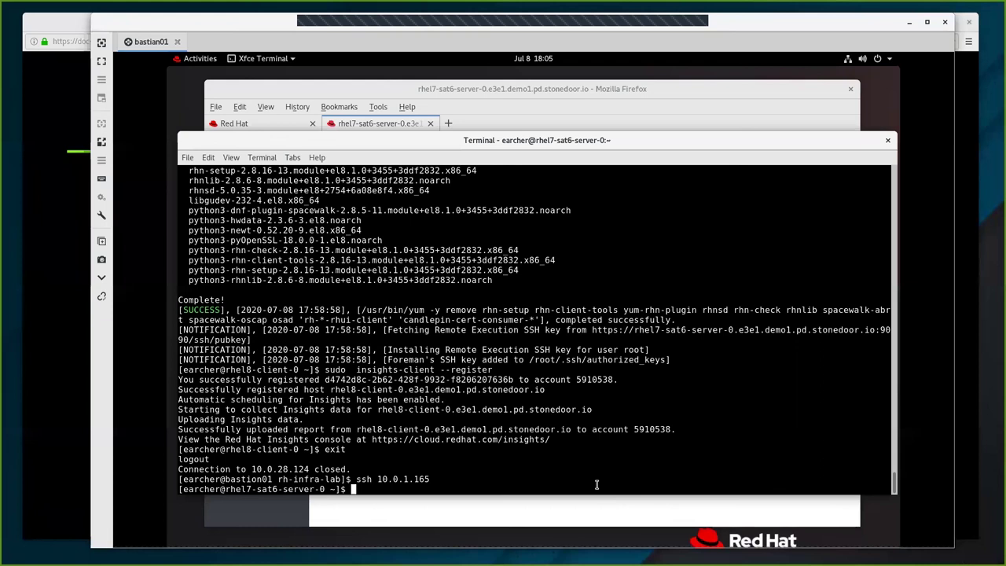
type("sudo vi /et")
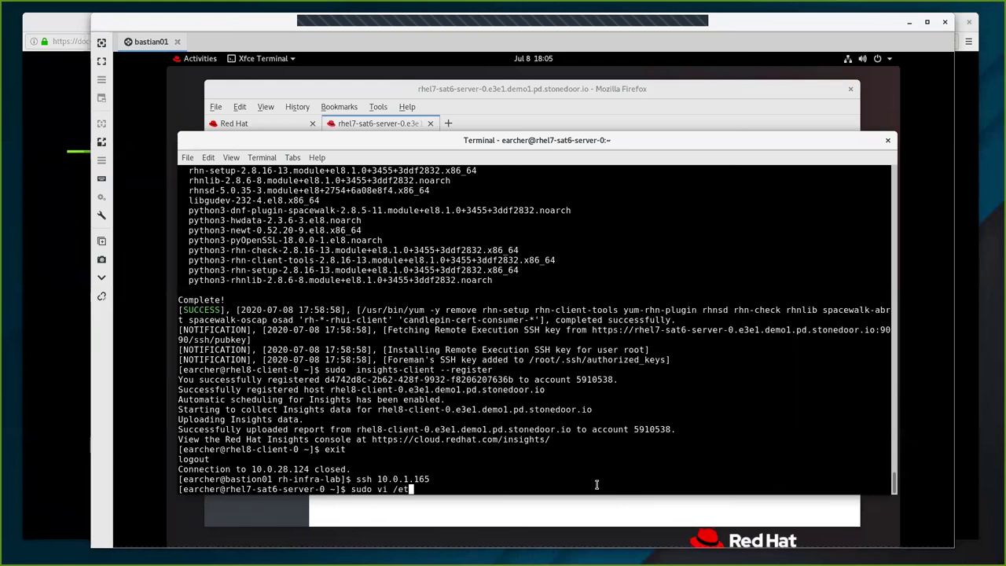
type("c/hosts")
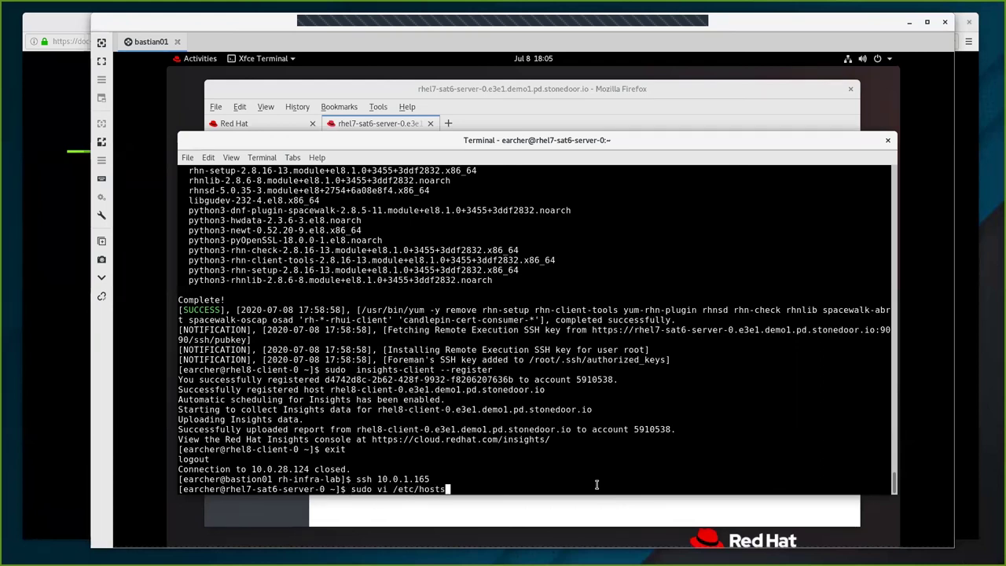
key("Return")
Add a line mapping 10.0.28.124 to the pasted client hostname and save with :wq!
key("Down")
key("Down")
key("Down")
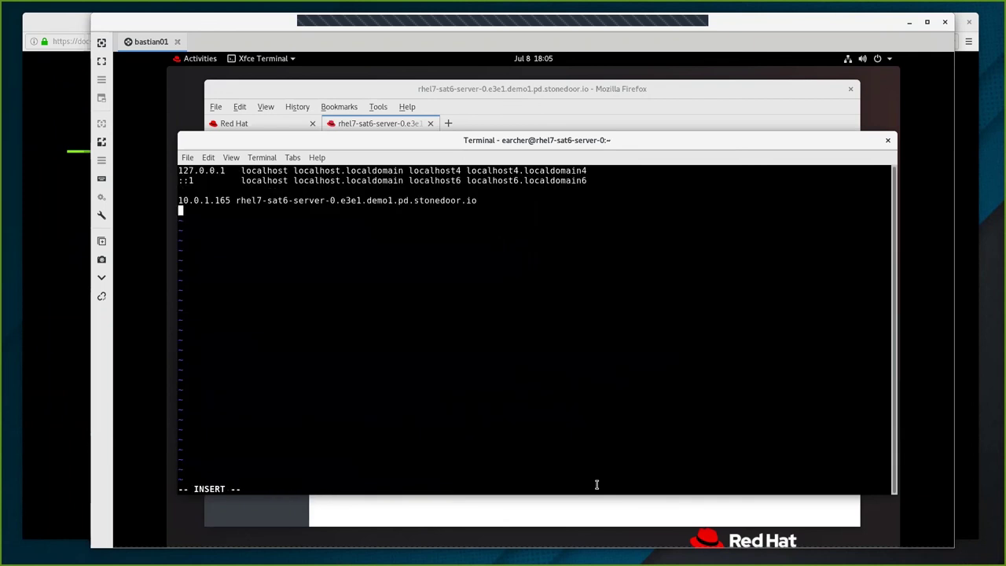
type("10.")
type("0.28.124")
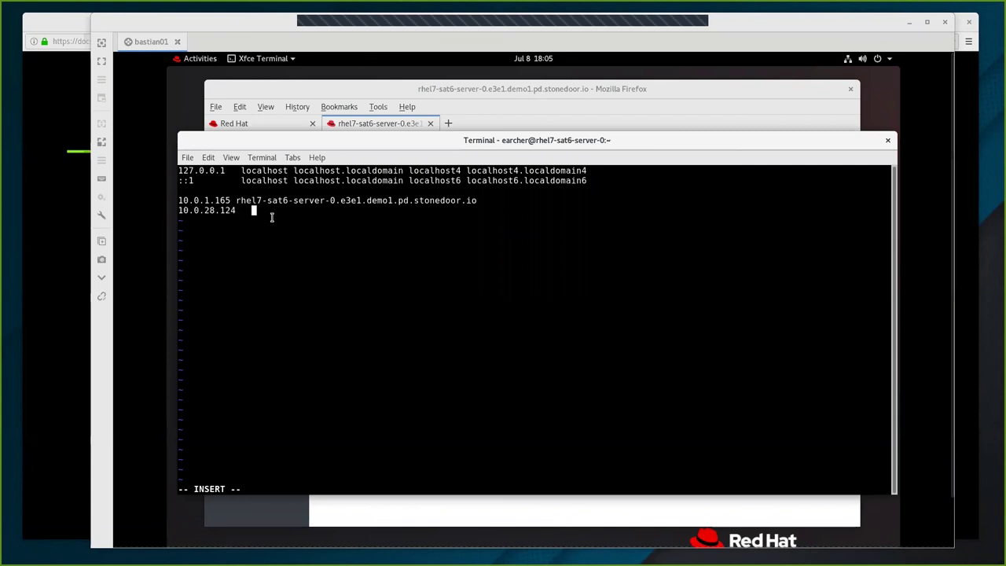
right_click(312, 285)
left_click(309, 284)
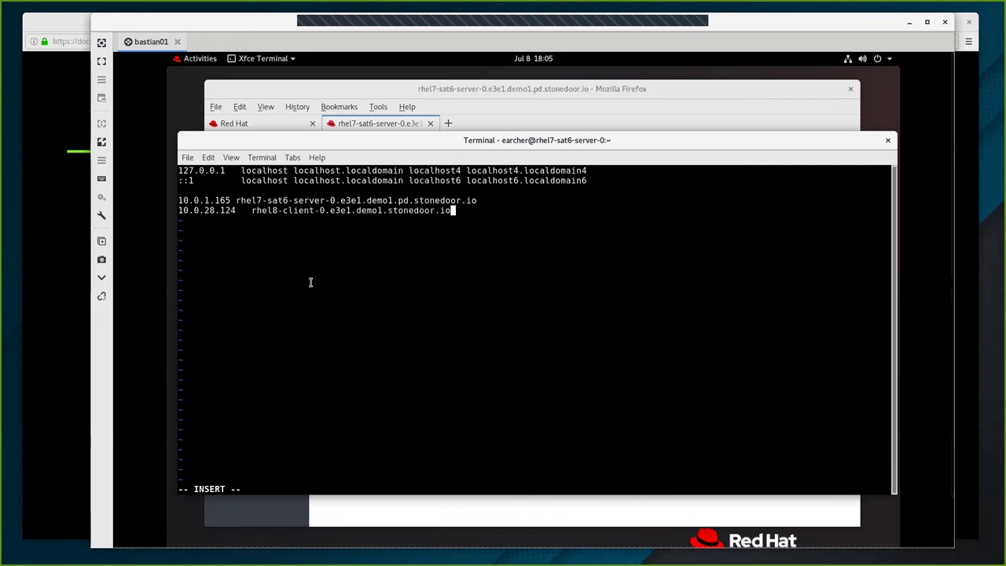
key("Escape")
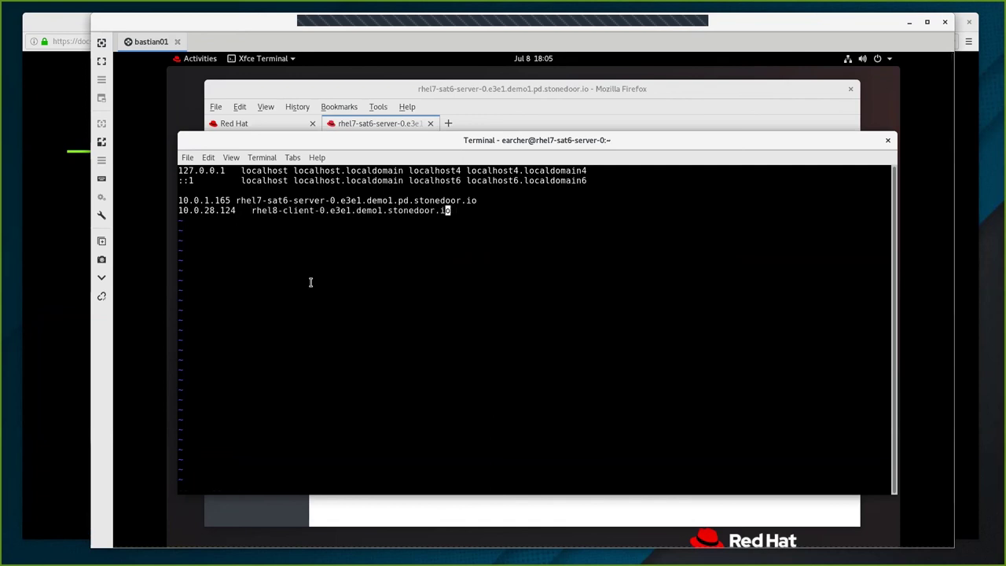
type(":wq!")
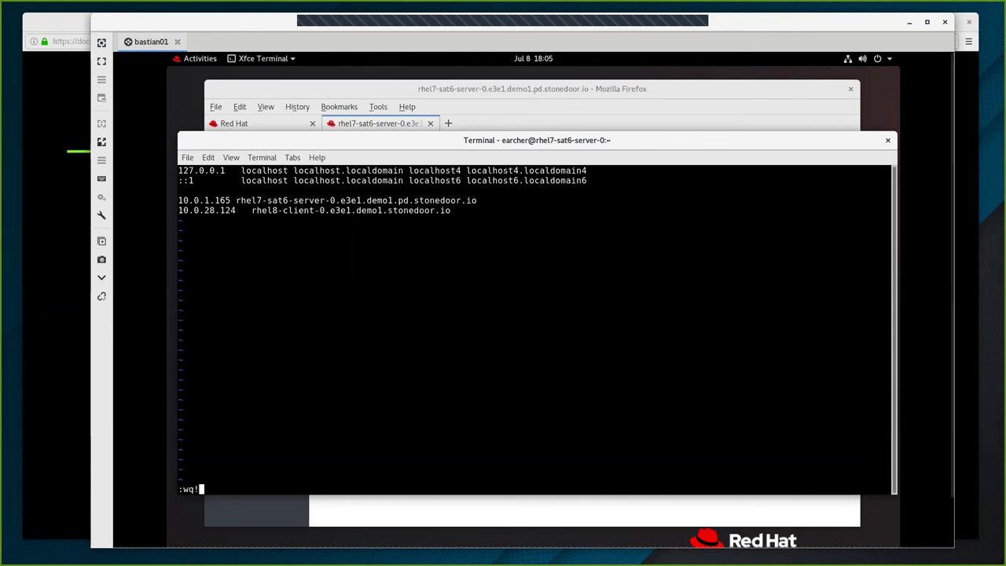
key("Return")
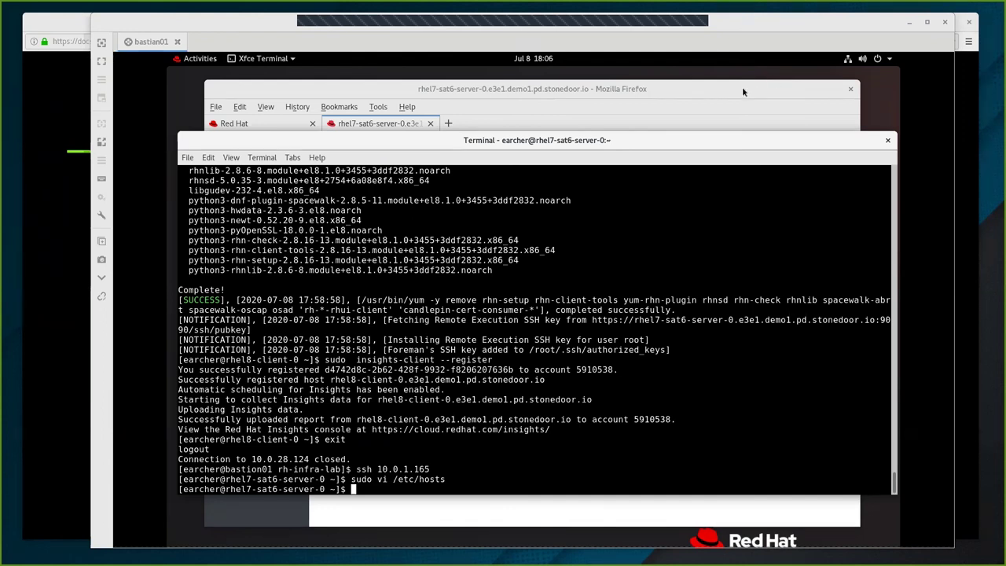
Bring Satellite forward showing the capsule's two valid Puppet CA certificates, including rhel8-client.
left_click(702, 92)
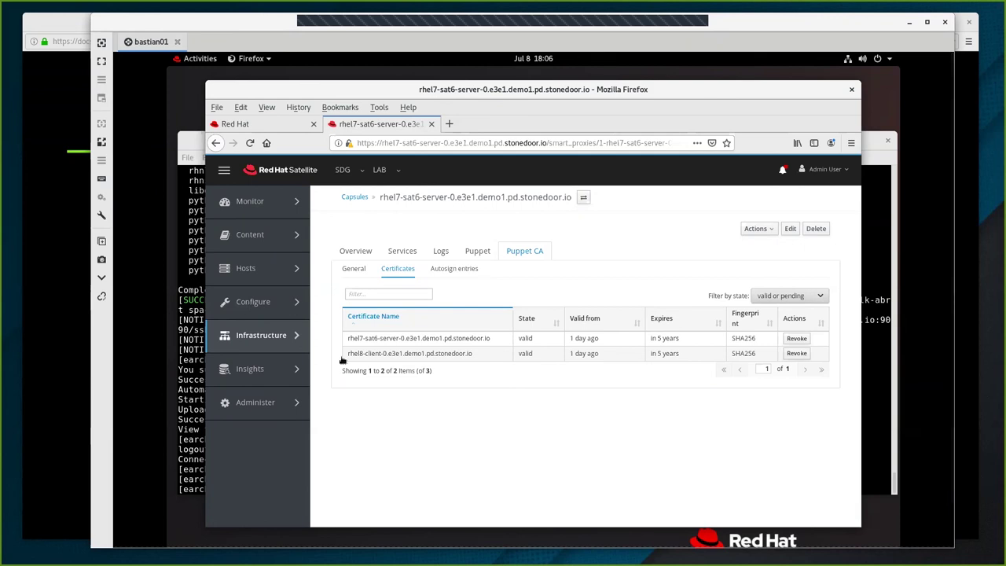
mouse_move(333, 425)
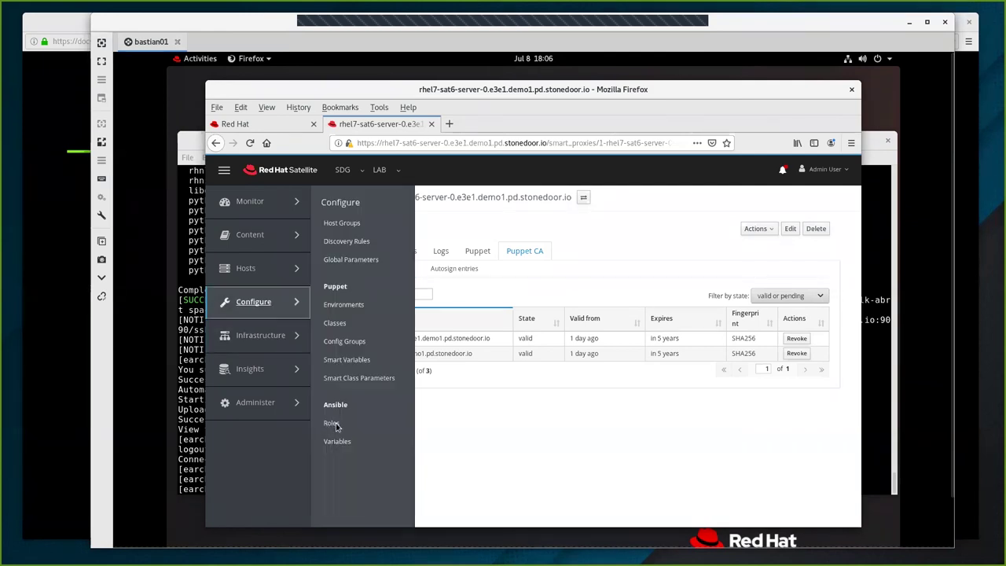
Import all three Ansible roles from the Satellite server, including RedHatInsights.insights-client and theforeman.foreman_scap_client.
left_click(335, 424)
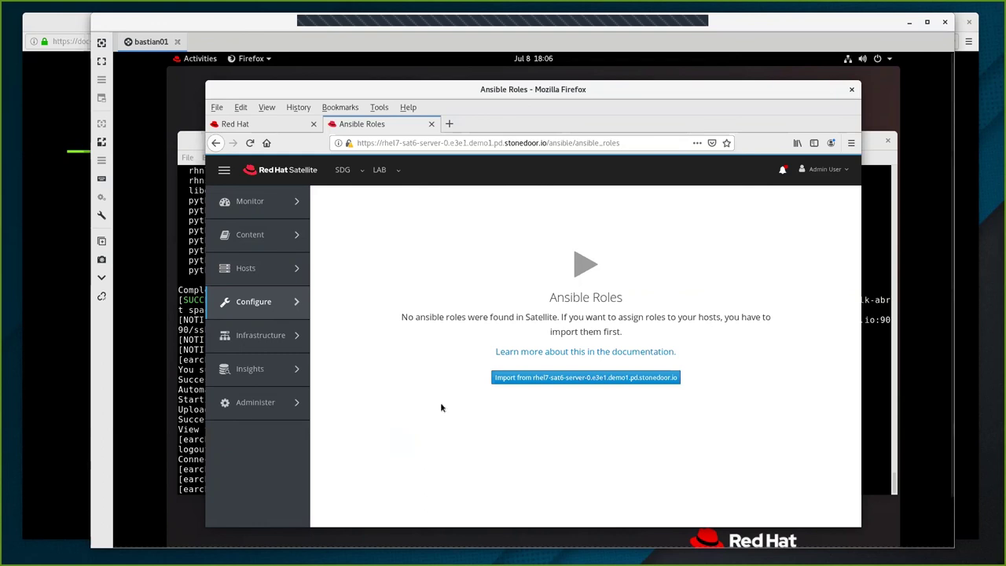
left_click(550, 381)
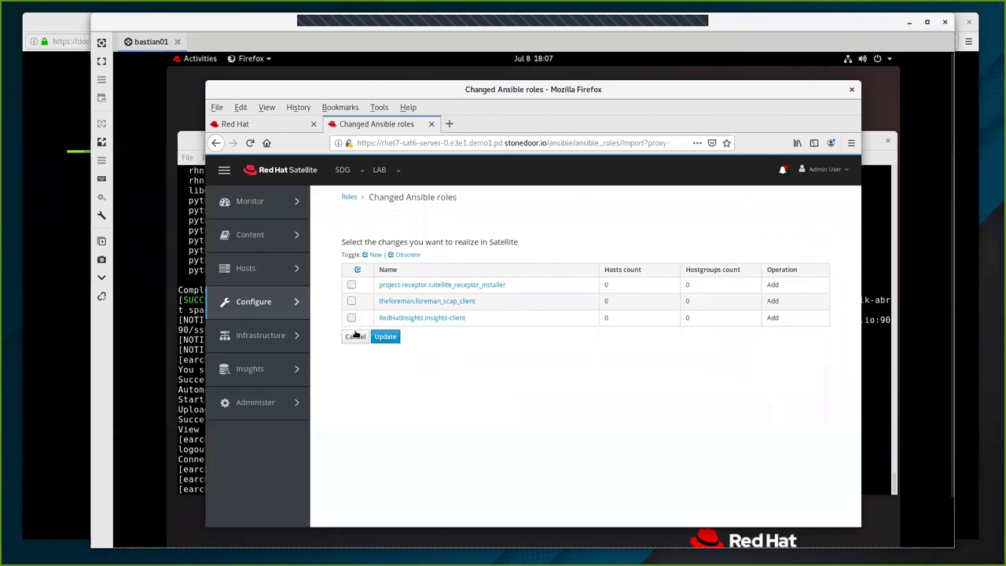
left_click(351, 284)
left_click(351, 302)
left_click(352, 318)
left_click(385, 336)
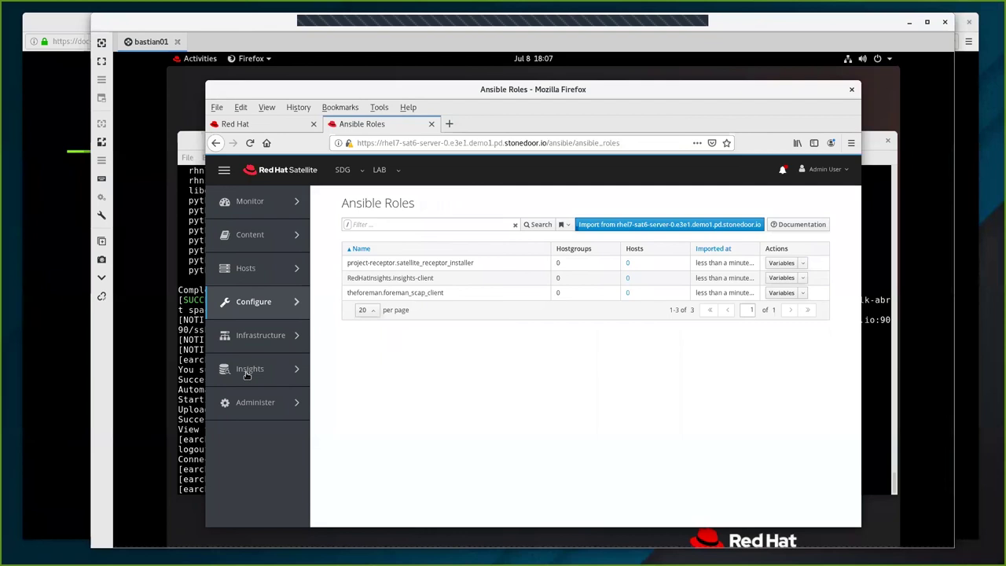
On the Insights Overview, confirm 1 registered system and rhel8-client-0.e3e1.demo1.stonedoor.io under Newest Systems.
mouse_move(248, 373)
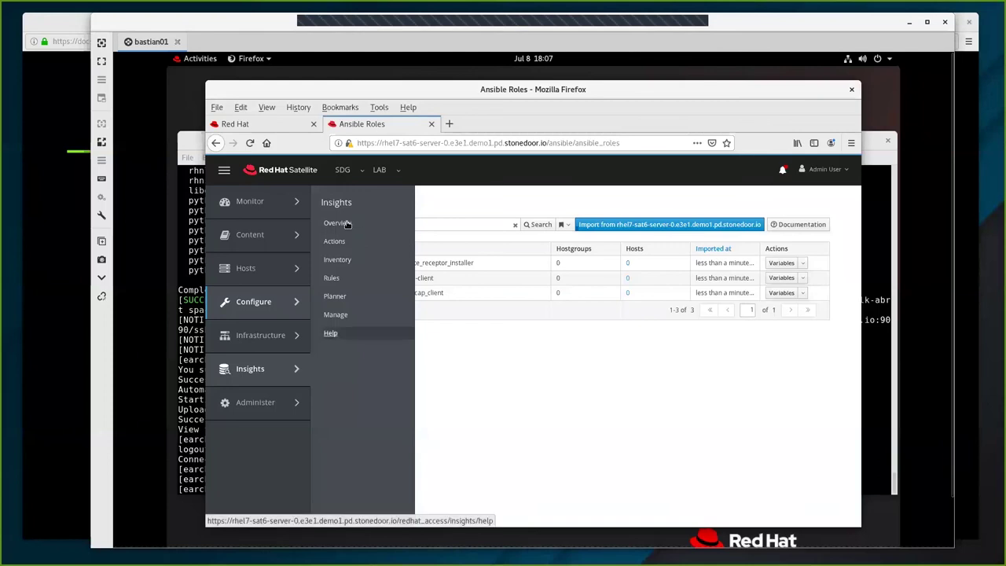
left_click(395, 438)
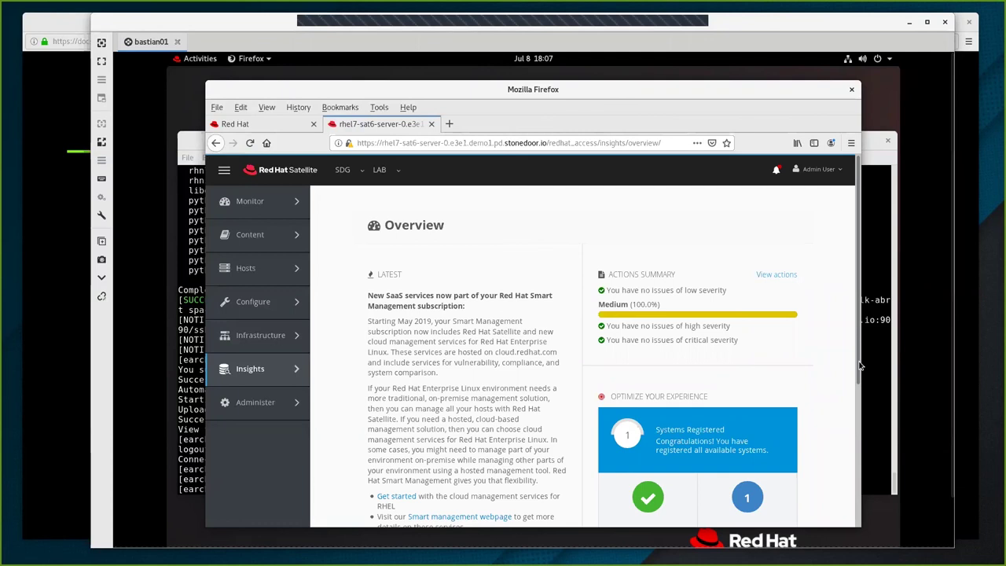
scroll(839, 416, "down", 1)
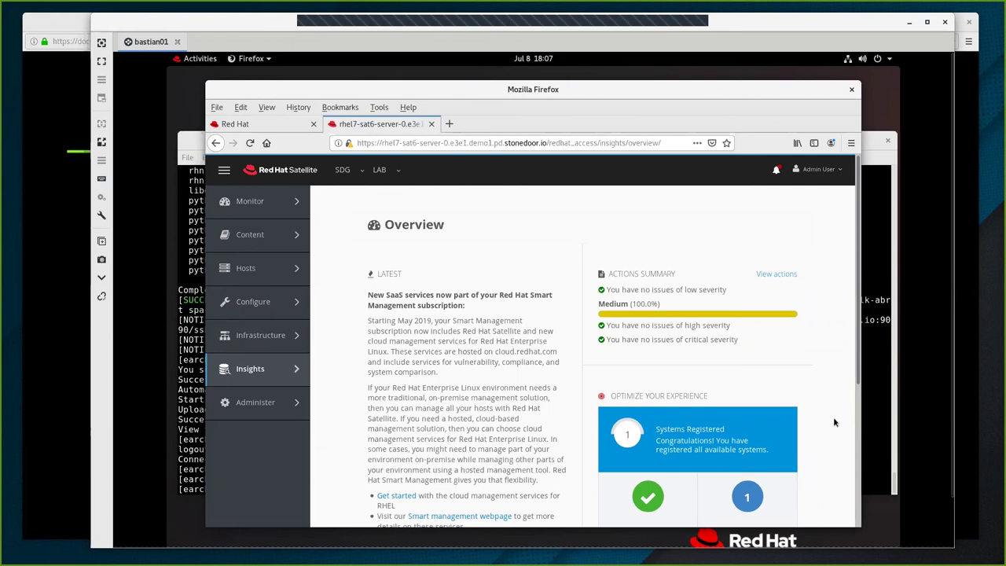
scroll(835, 422, "down", 5)
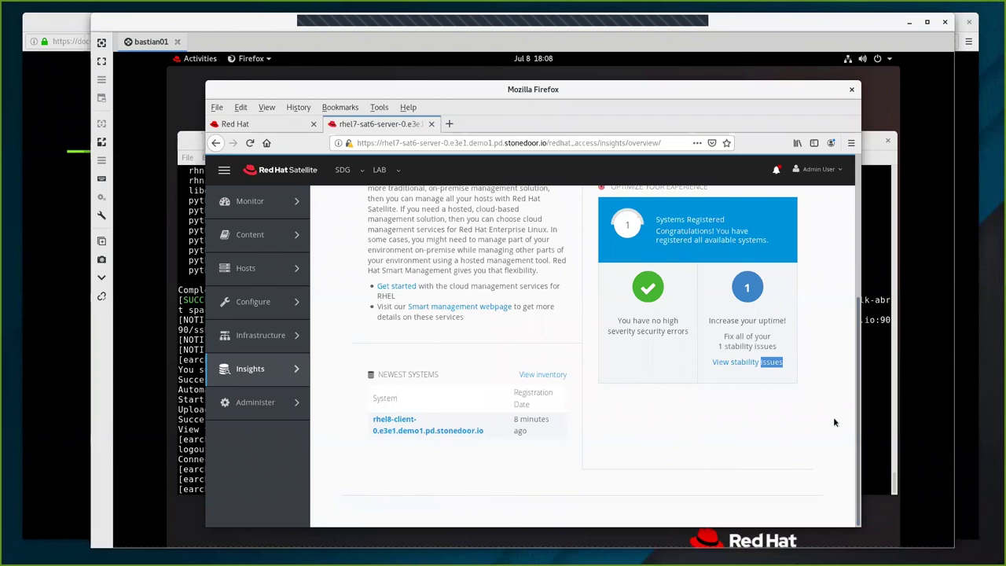
scroll(835, 423, "up", 1)
scroll(835, 422, "up", 4)
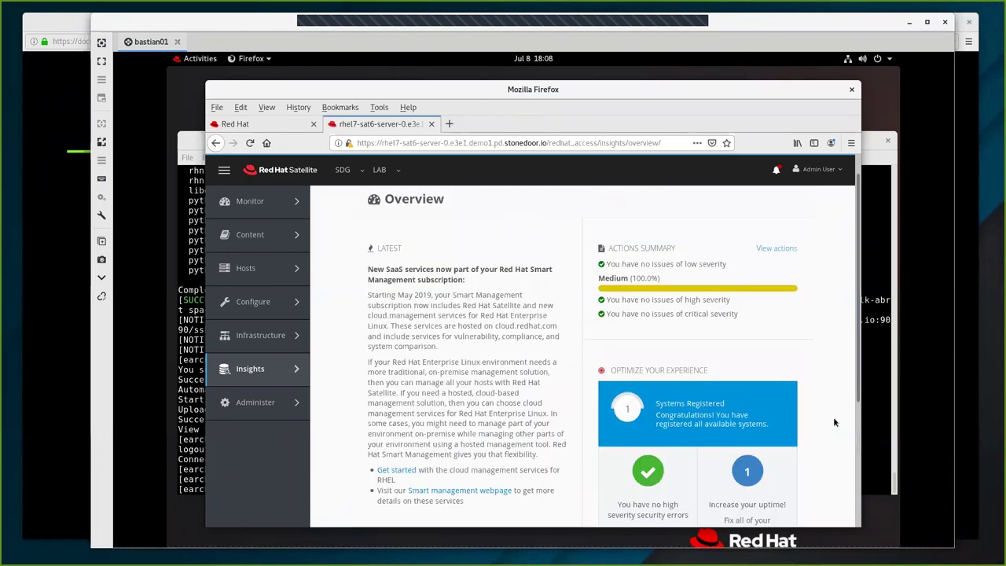
scroll(835, 423, "up", 1)
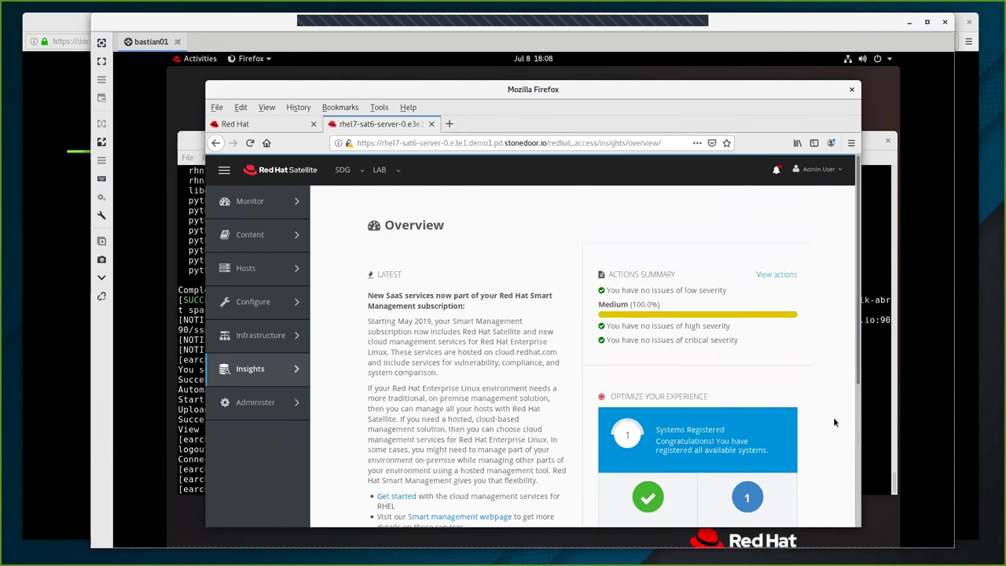
scroll(835, 422, "down", 1)
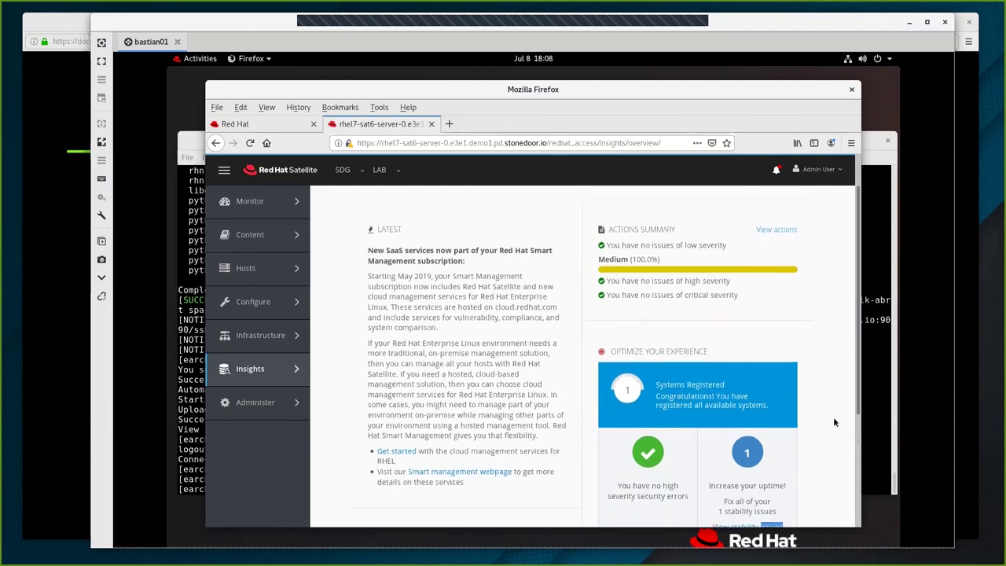
scroll(835, 423, "down", 3)
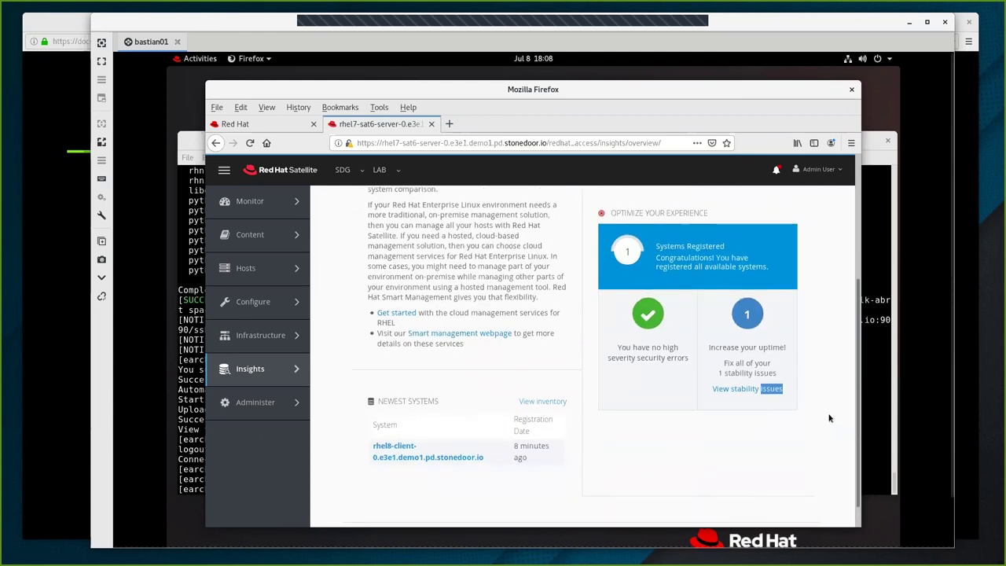
scroll(829, 418, "down", 1)
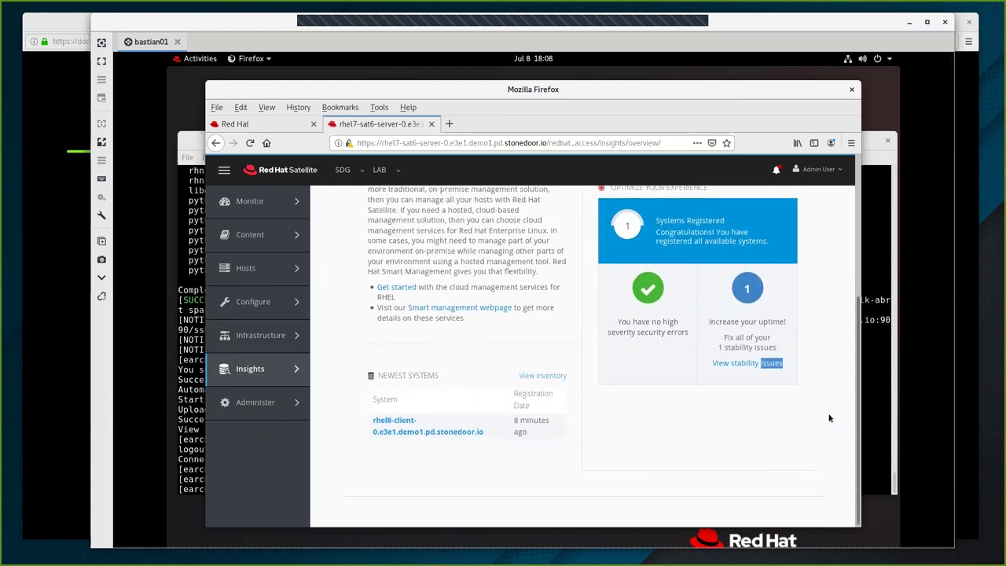
scroll(418, 461, "up", 1)
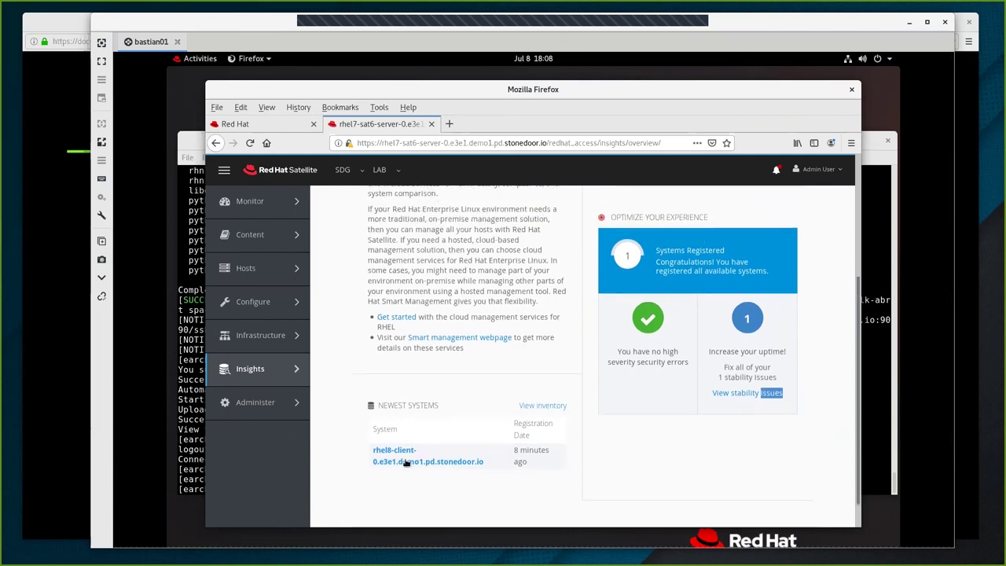